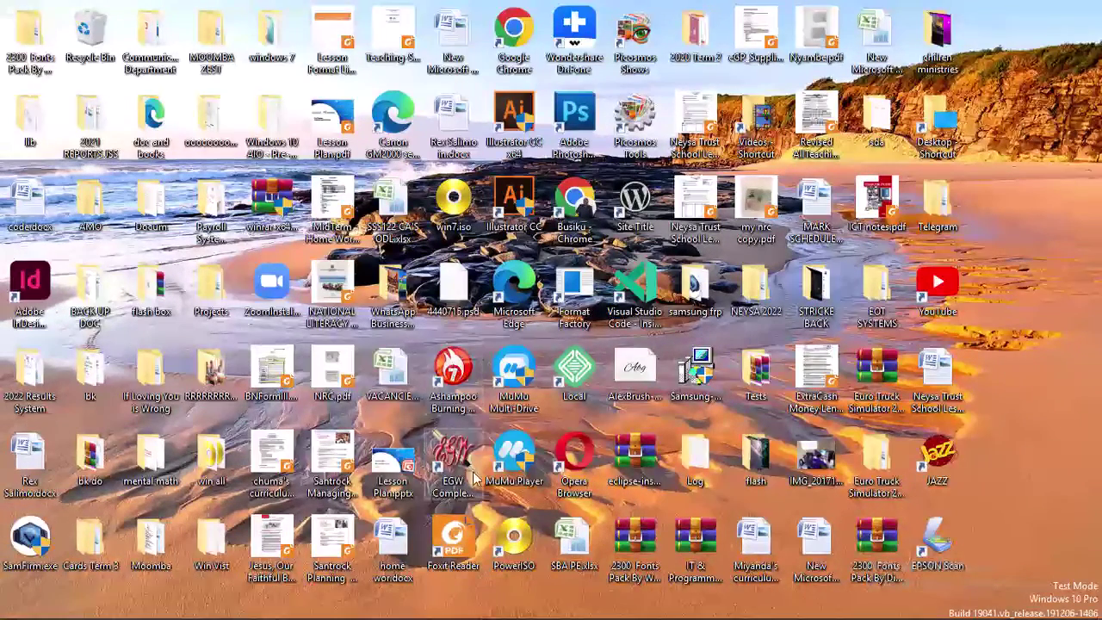
- Return to Presentation1 and delete the empty title and subtitle placeholders together
mouse_move(542, 613)
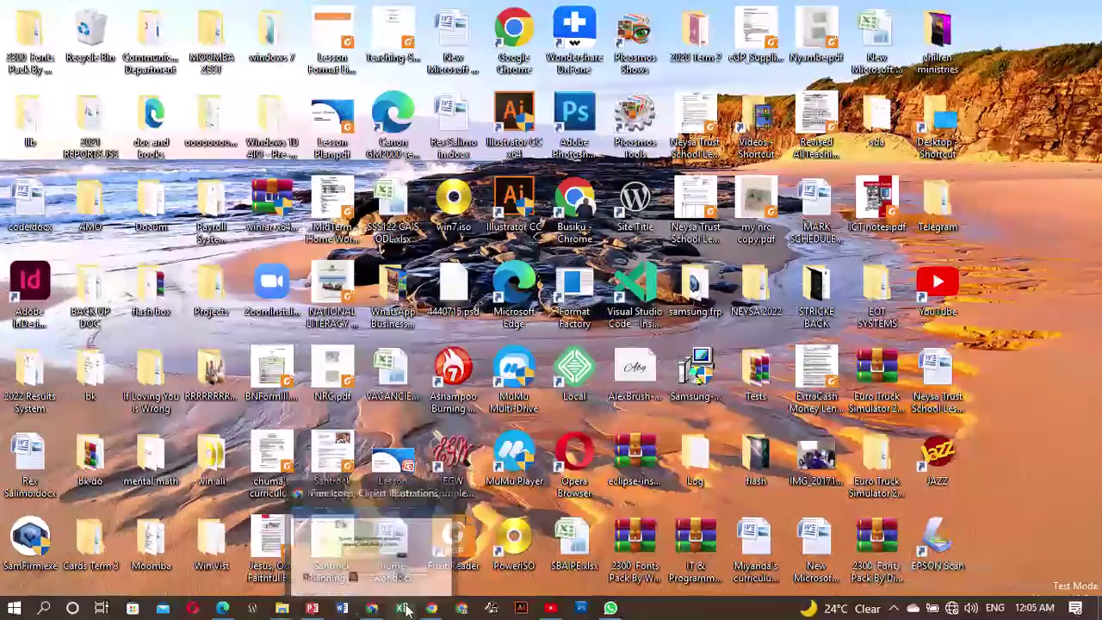
click(312, 609)
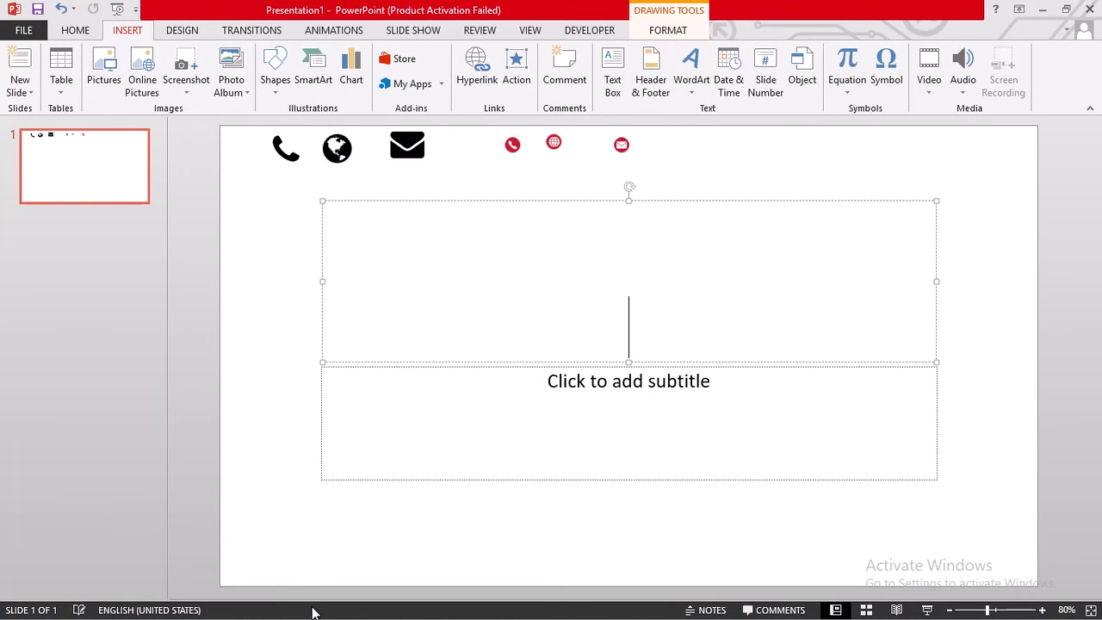
mouse_move(269, 255)
mouse_down()
mouse_move(797, 381)
mouse_move(910, 438)
mouse_move(984, 503)
mouse_up()
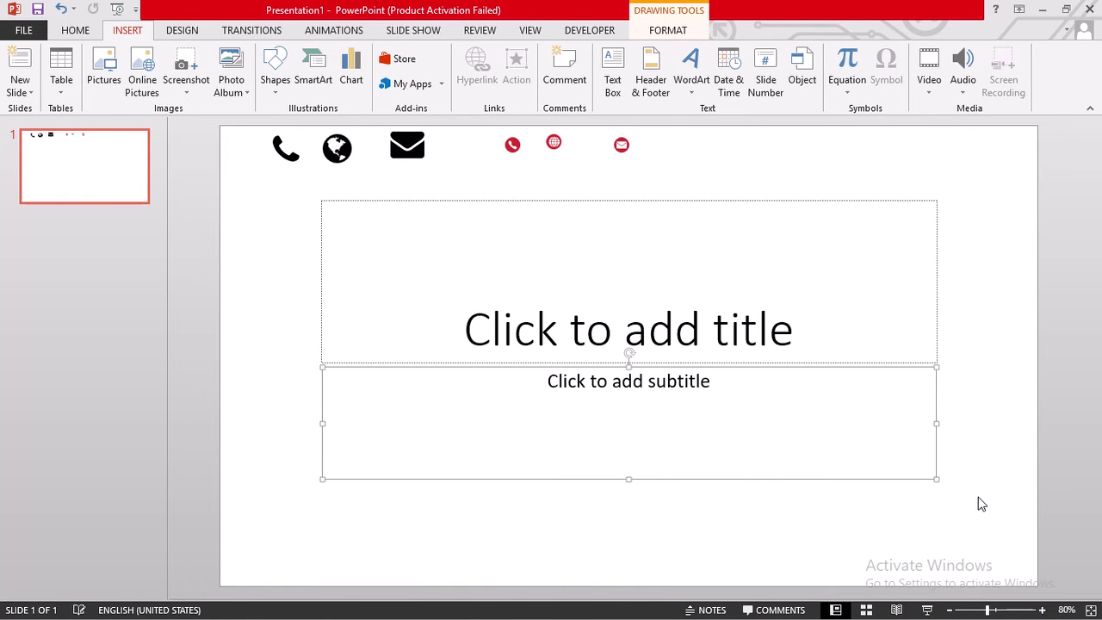
mouse_move(990, 402)
mouse_down()
mouse_move(792, 332)
mouse_move(112, 433)
mouse_move(118, 219)
mouse_move(147, 223)
mouse_up()
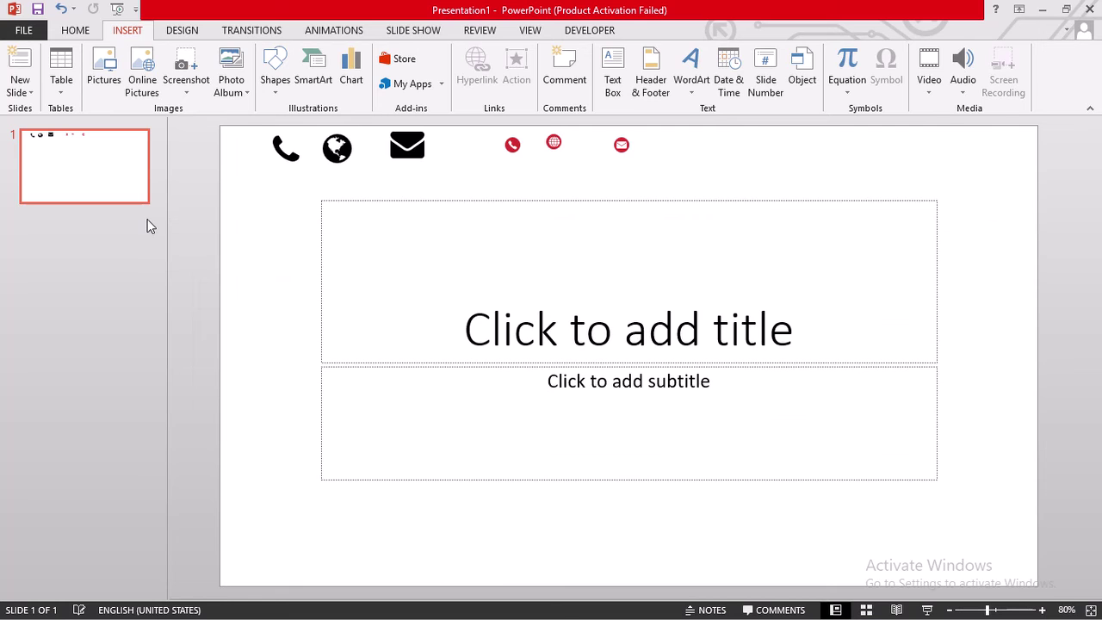
click(321, 297)
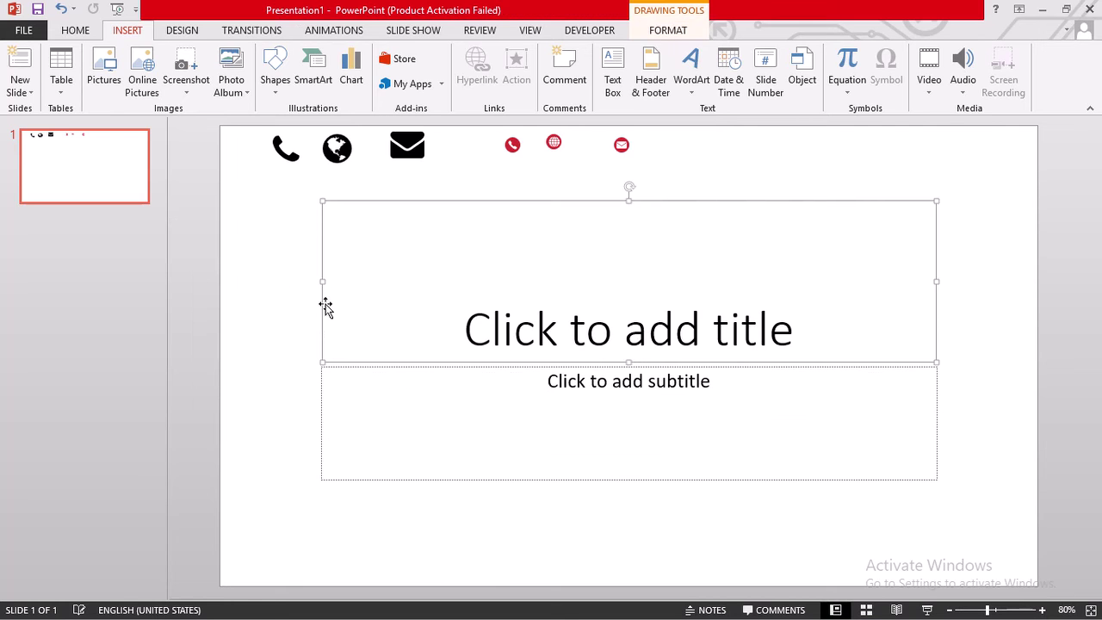
shift+click(325, 398)
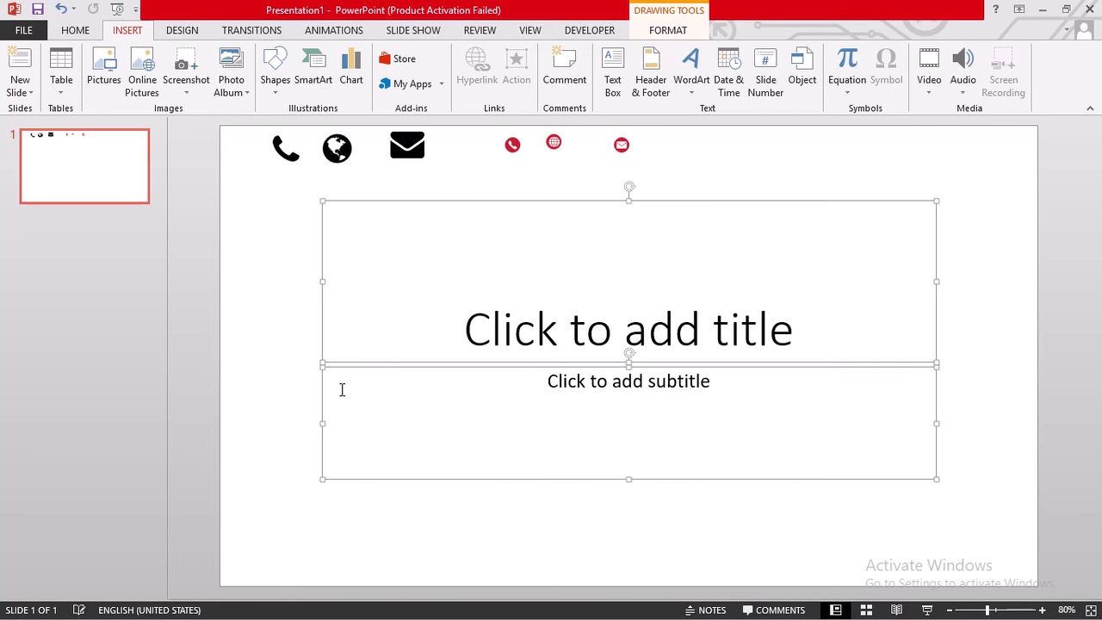
key(Delete)
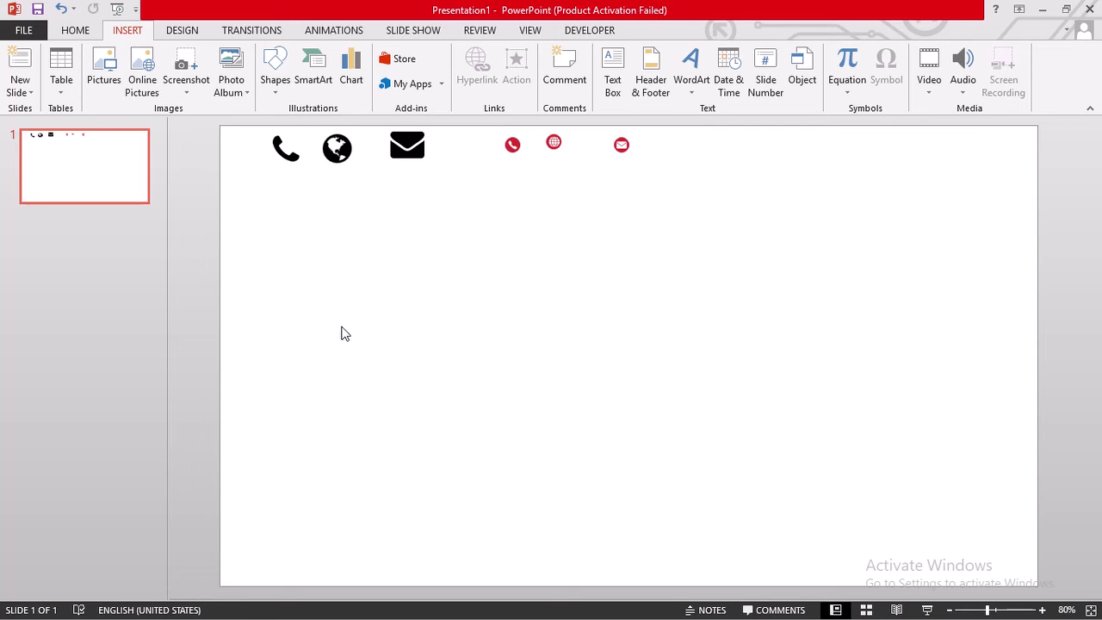
- Draw a blue rounded rectangle and overlap a pasted copy, 2.94" by 2.51", slightly lower
click(277, 102)
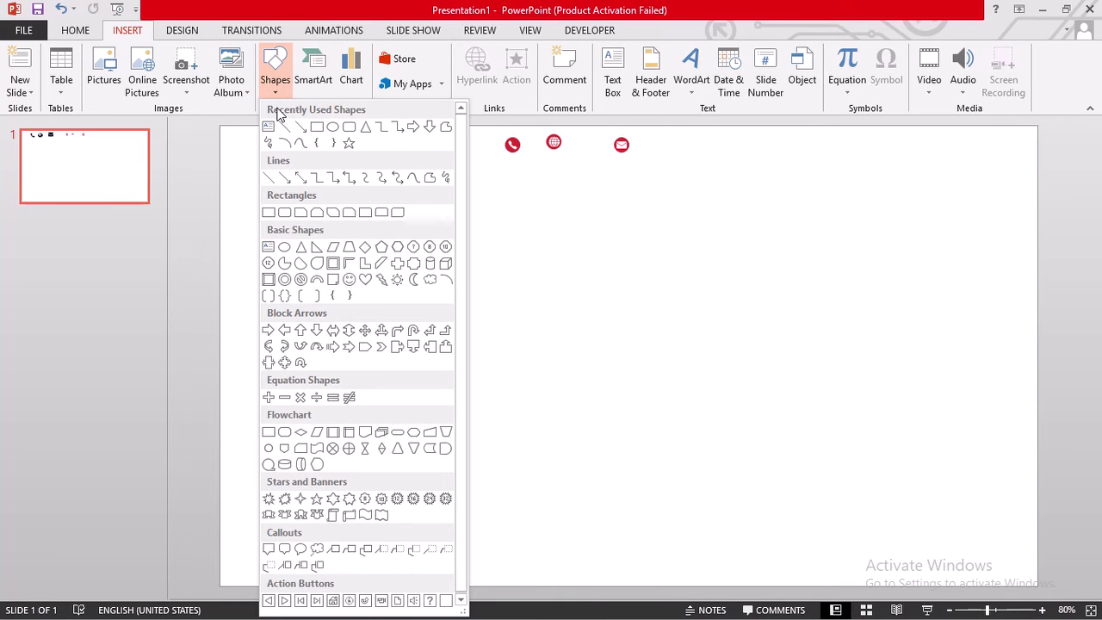
click(285, 215)
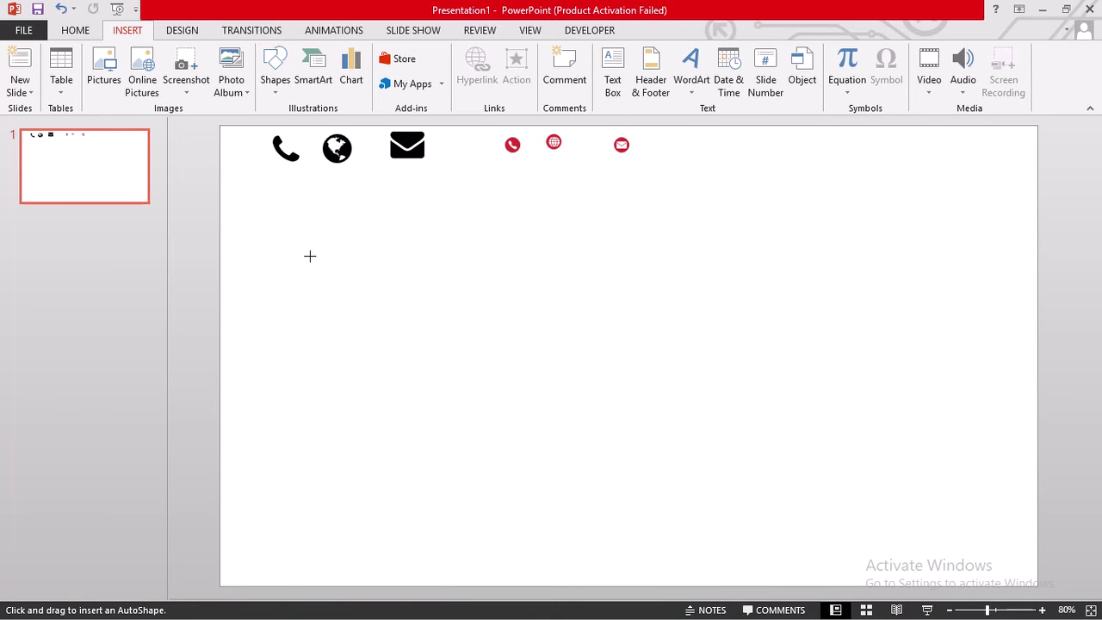
drag(303, 242, 464, 397)
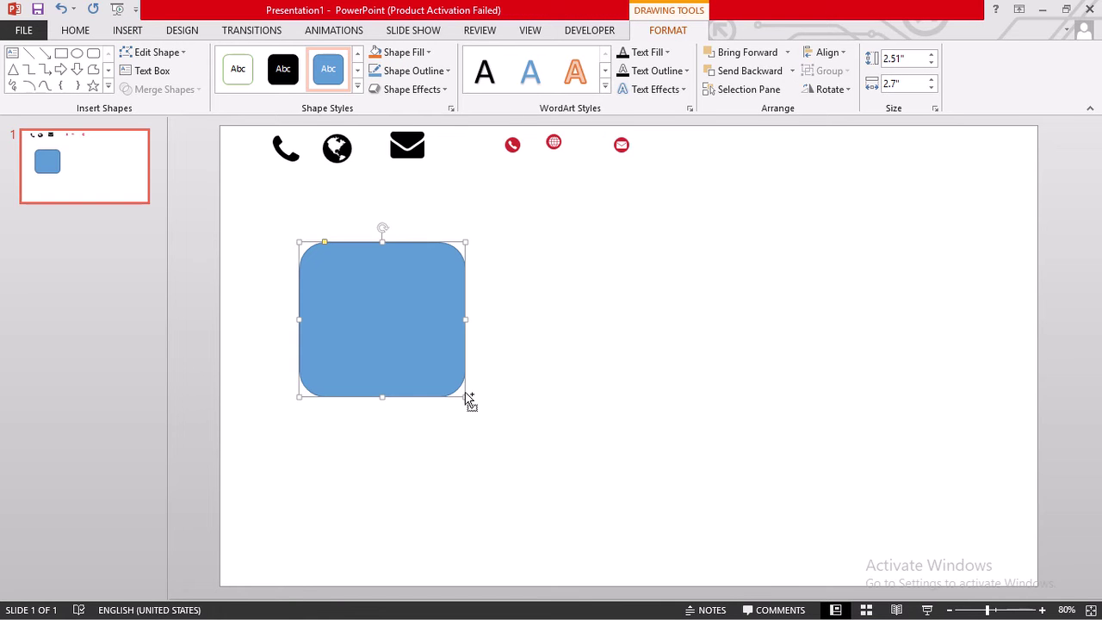
key(ctrl+v)
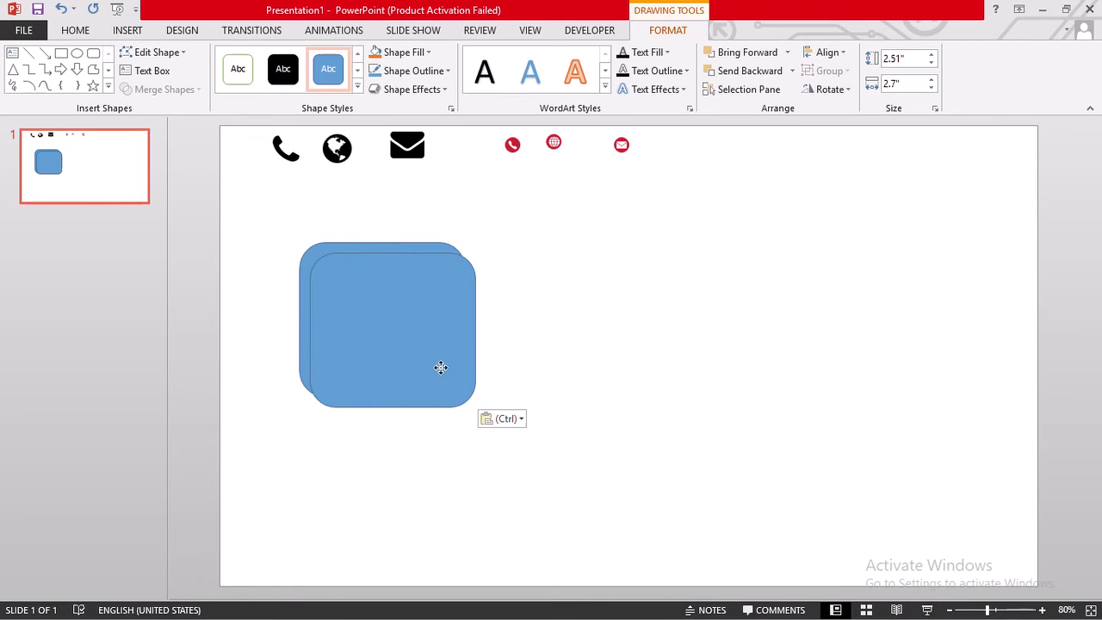
mouse_move(440, 368)
mouse_down()
mouse_move(424, 370)
mouse_move(438, 367)
mouse_move(442, 381)
mouse_up()
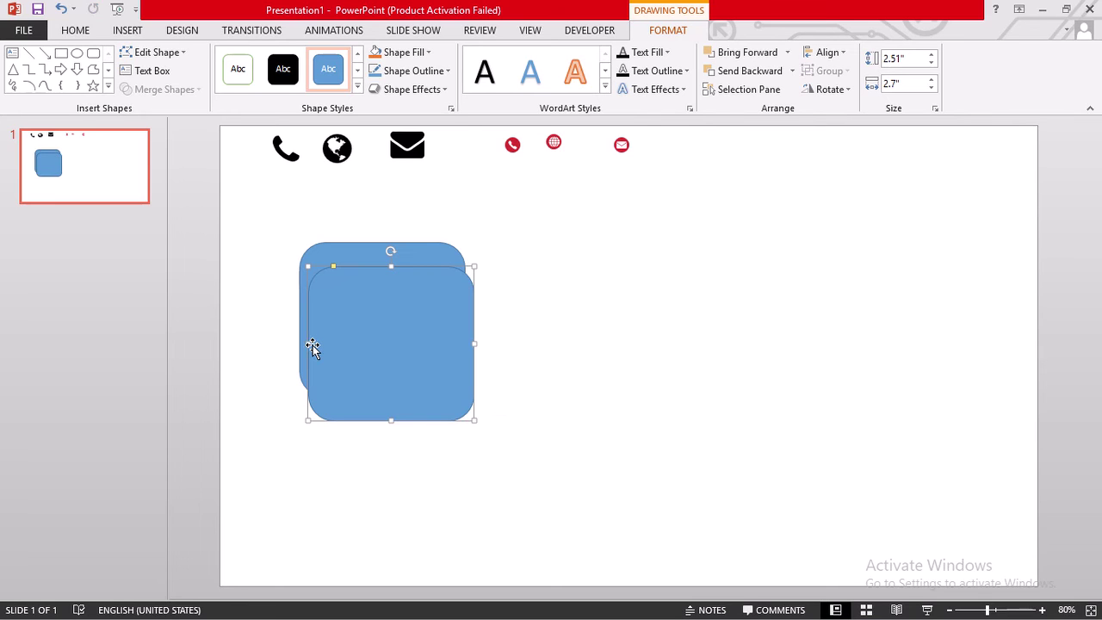
drag(308, 341, 291, 344)
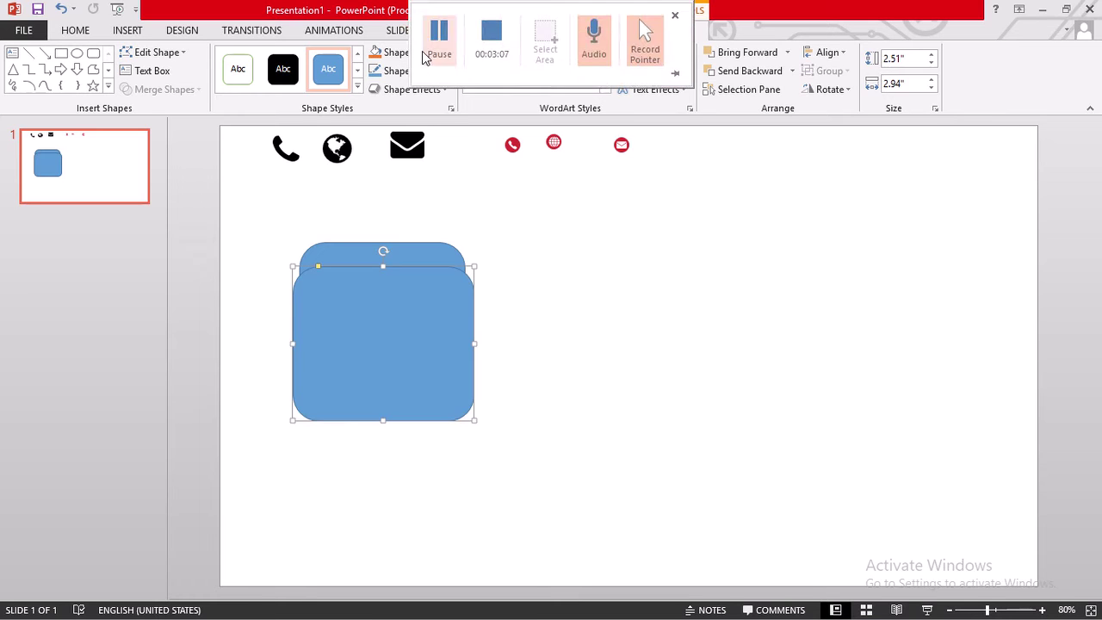
- Give the front rounded rectangle no outline and a dark blue fill
click(392, 55)
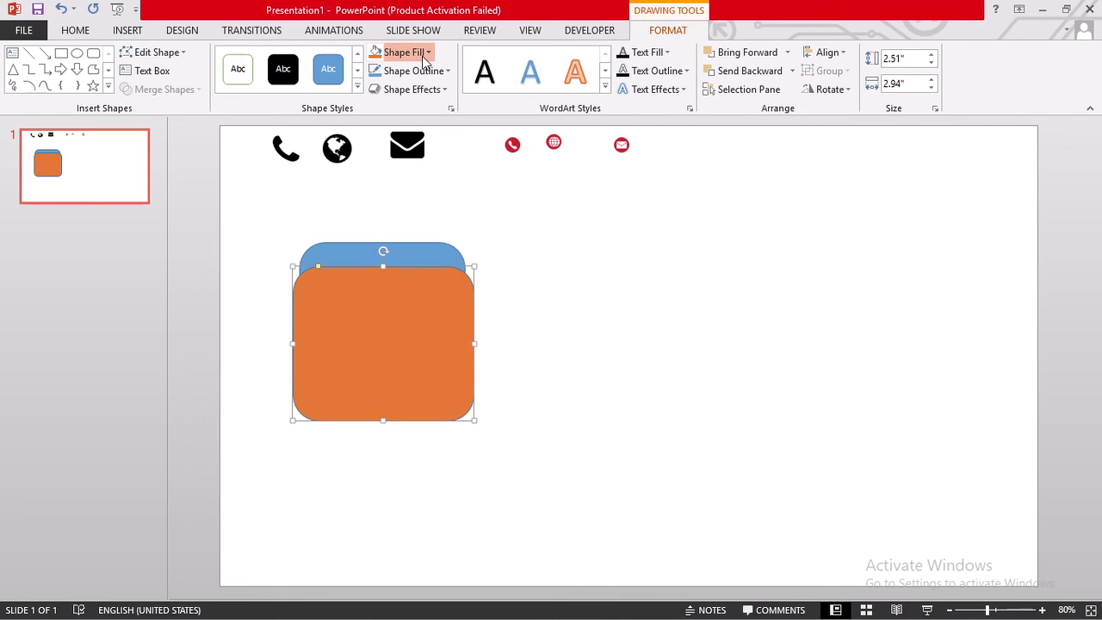
click(418, 72)
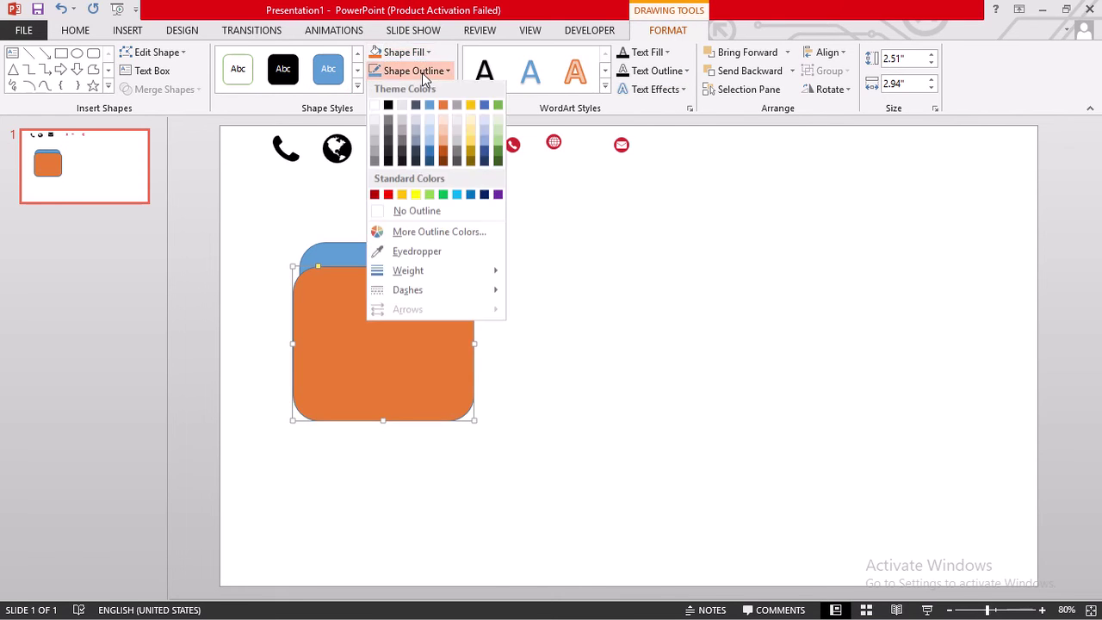
click(419, 216)
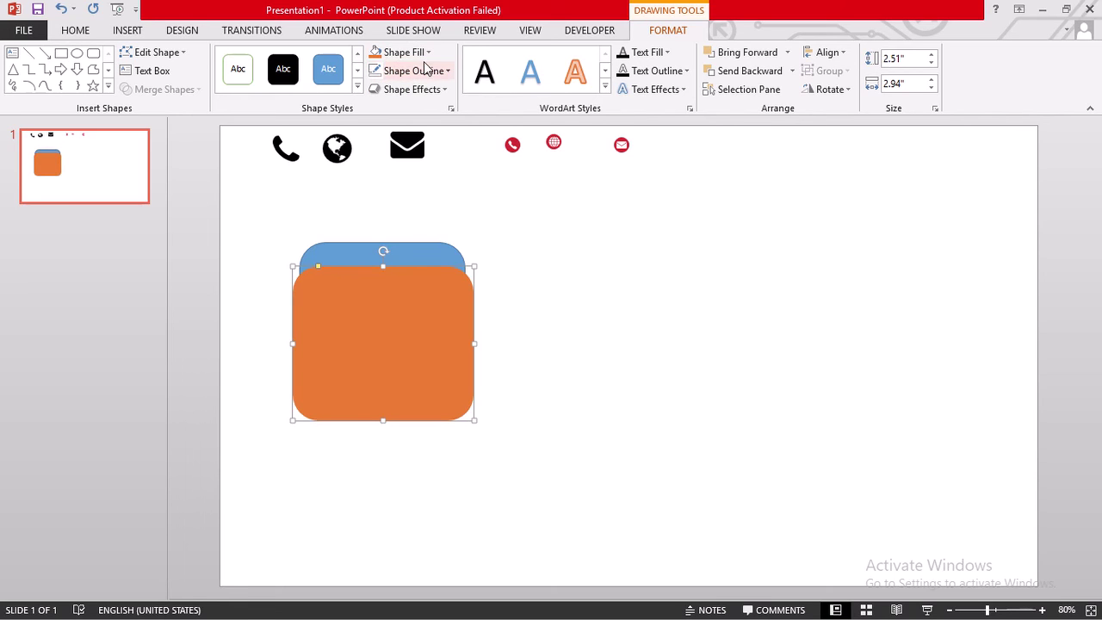
click(412, 52)
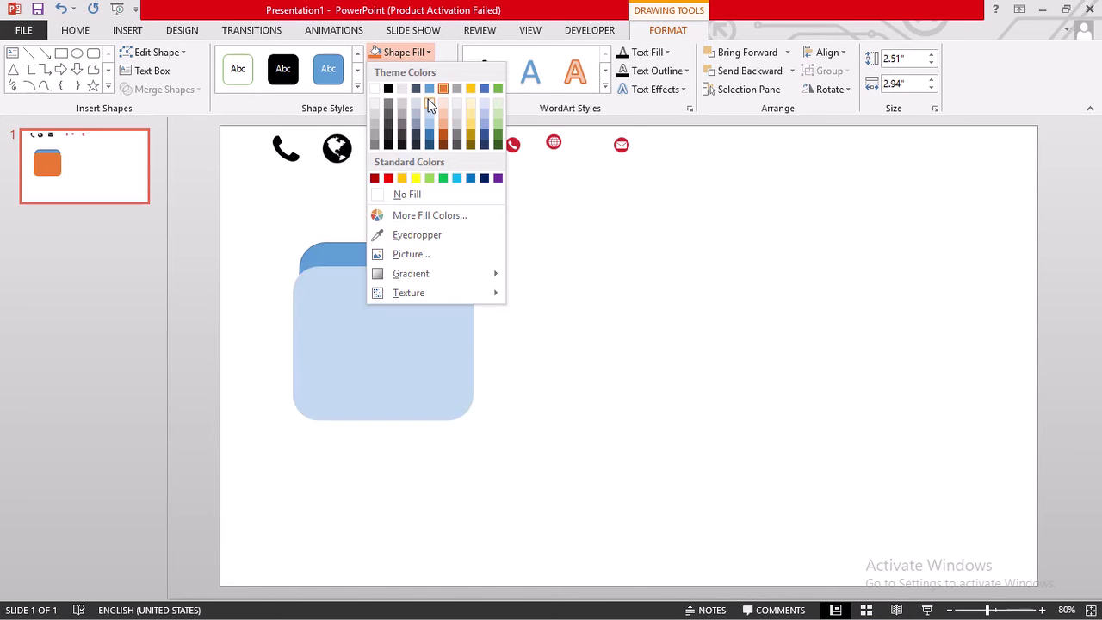
click(483, 139)
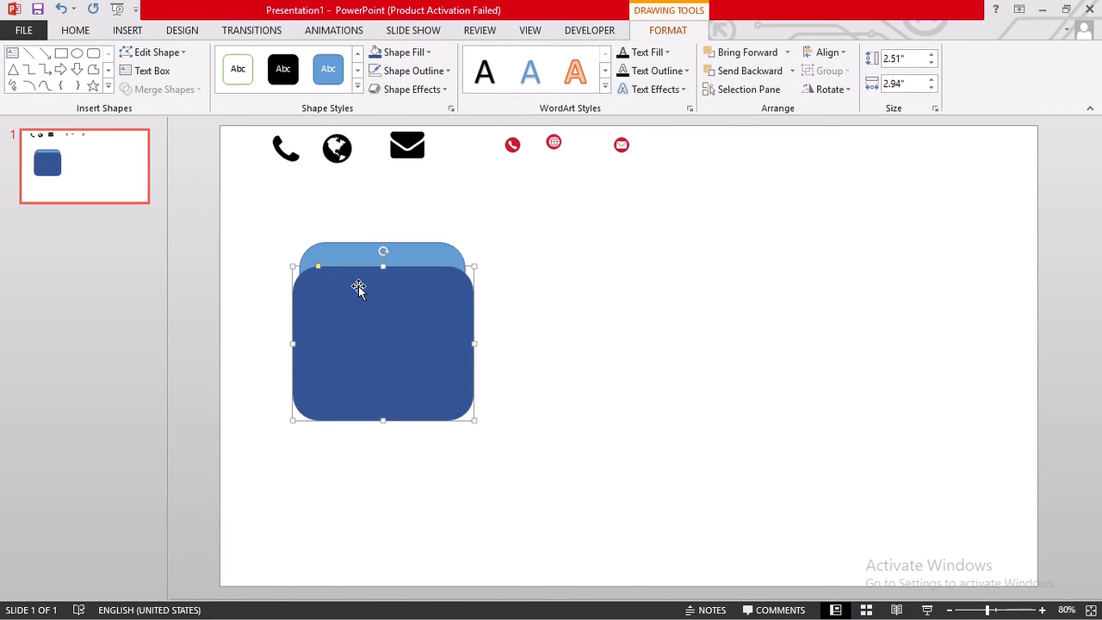
- Remove the back rectangle's outline and select both rectangles for Merge Shapes
click(365, 247)
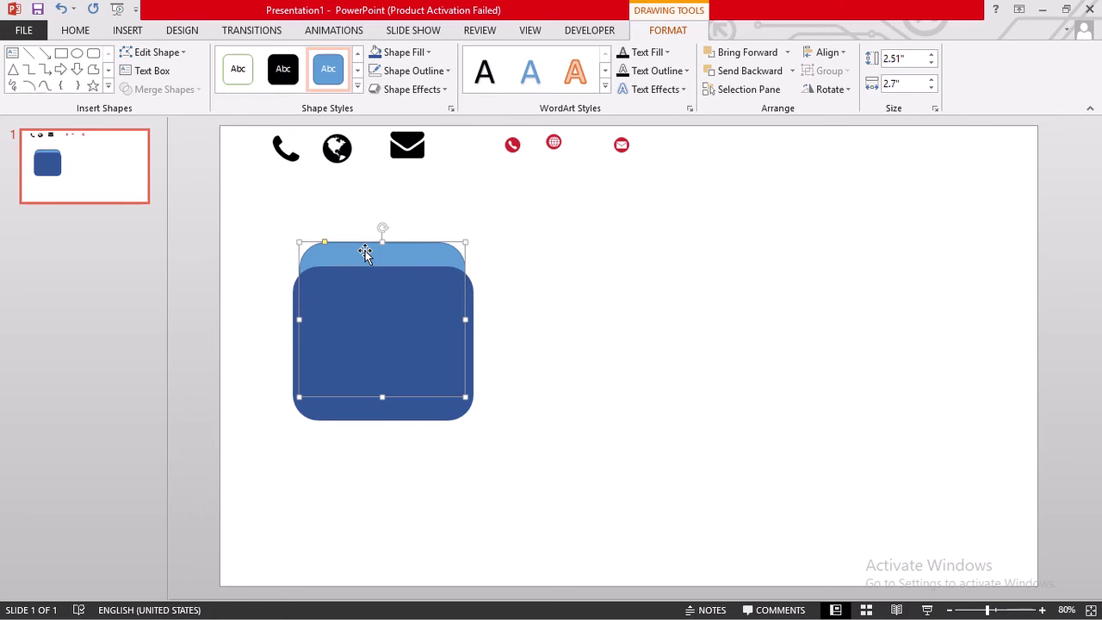
mouse_move(435, 7)
click(413, 73)
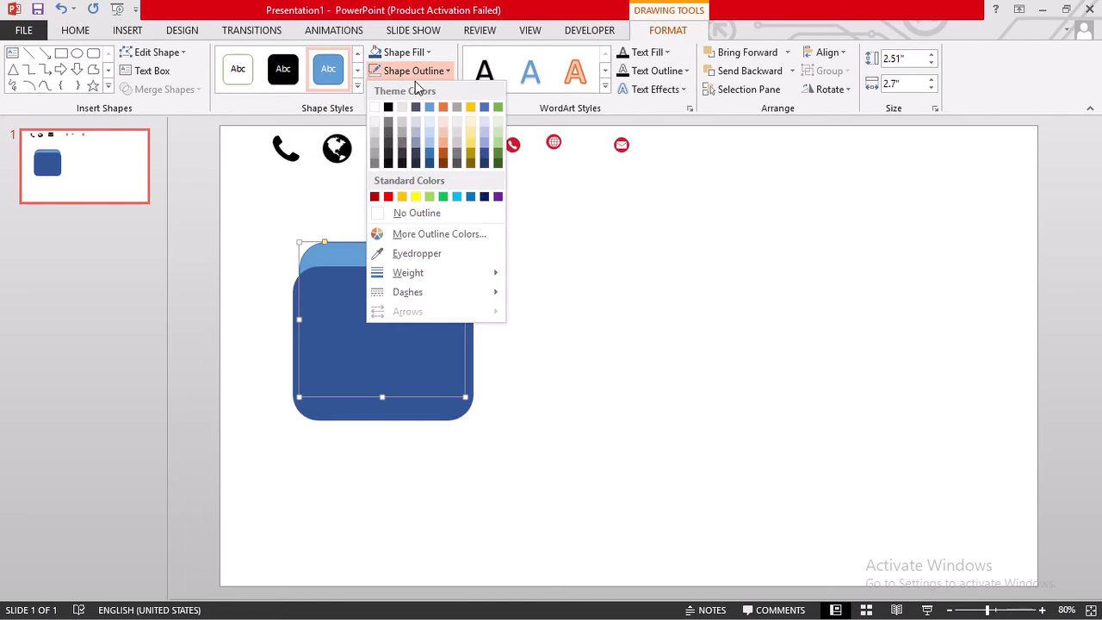
click(415, 220)
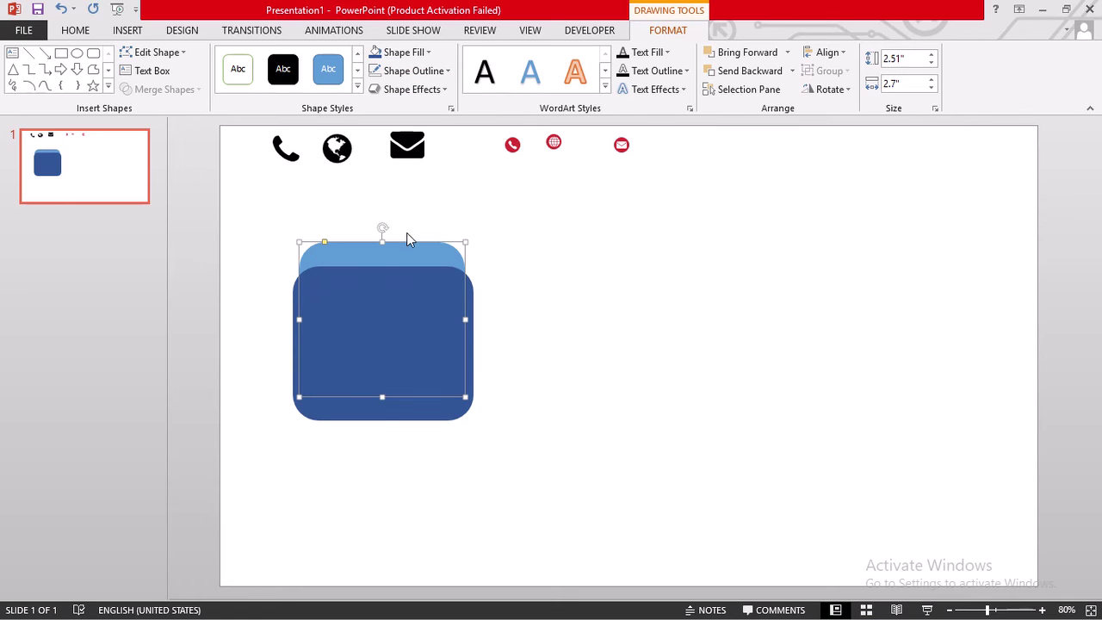
shift+click(440, 286)
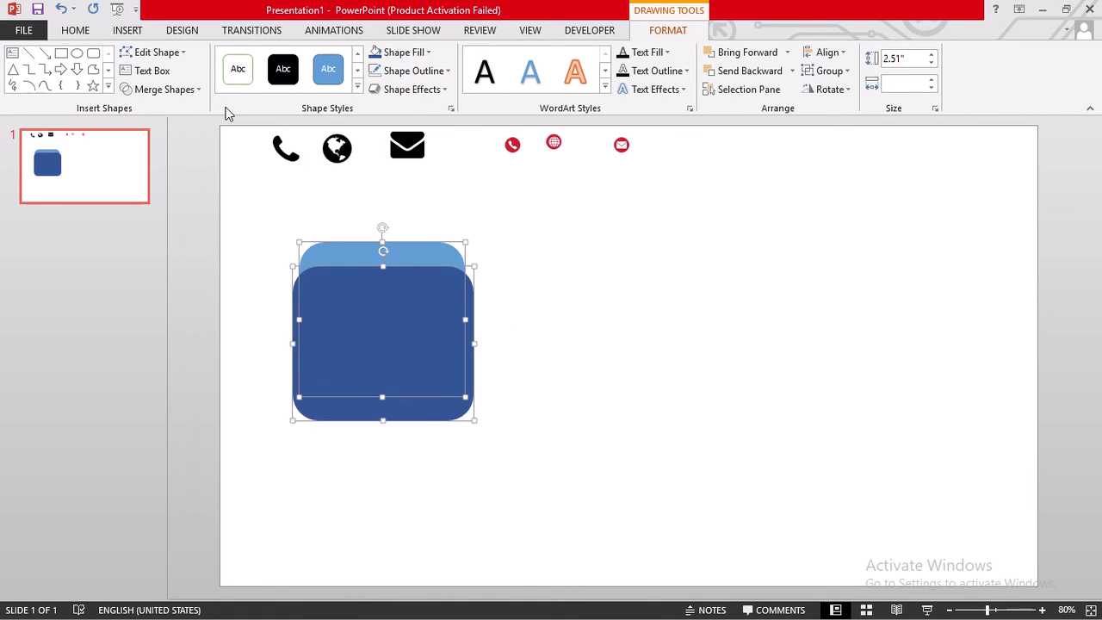
click(194, 89)
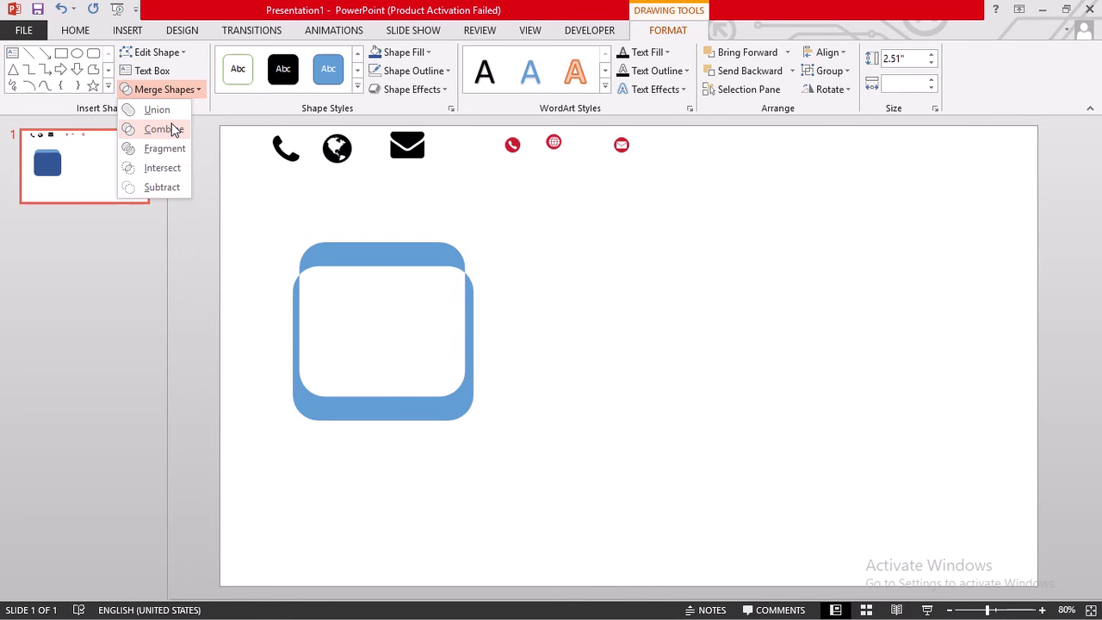
- Try Combine, undo it, then Subtract the dark blue shape to leave the curved top strip
click(172, 129)
click(171, 123)
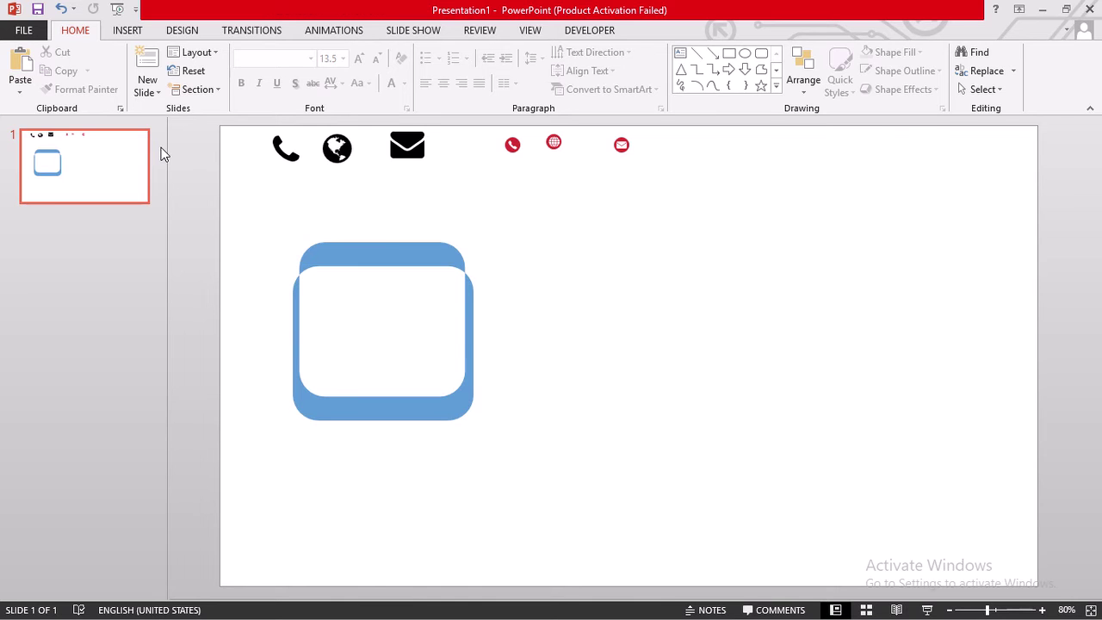
key(ctrl+z)
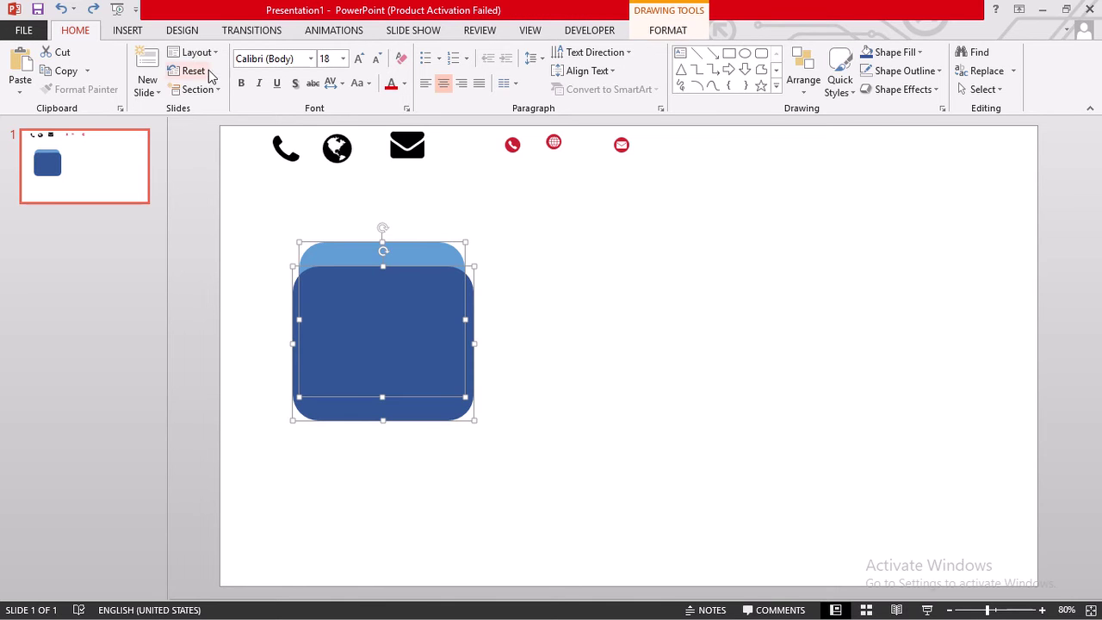
click(674, 33)
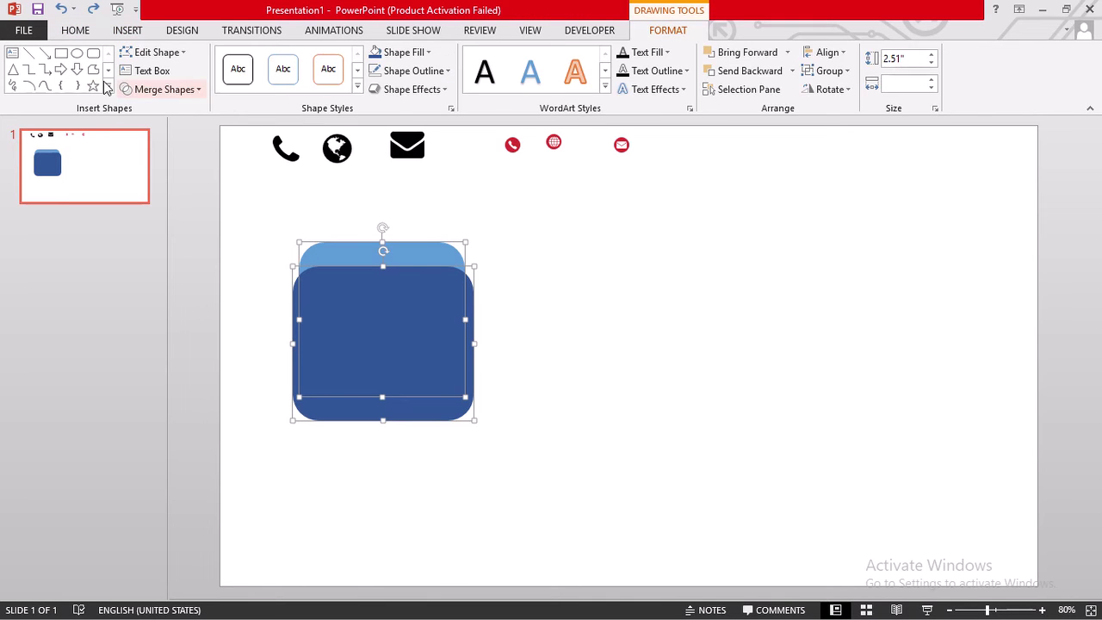
click(199, 90)
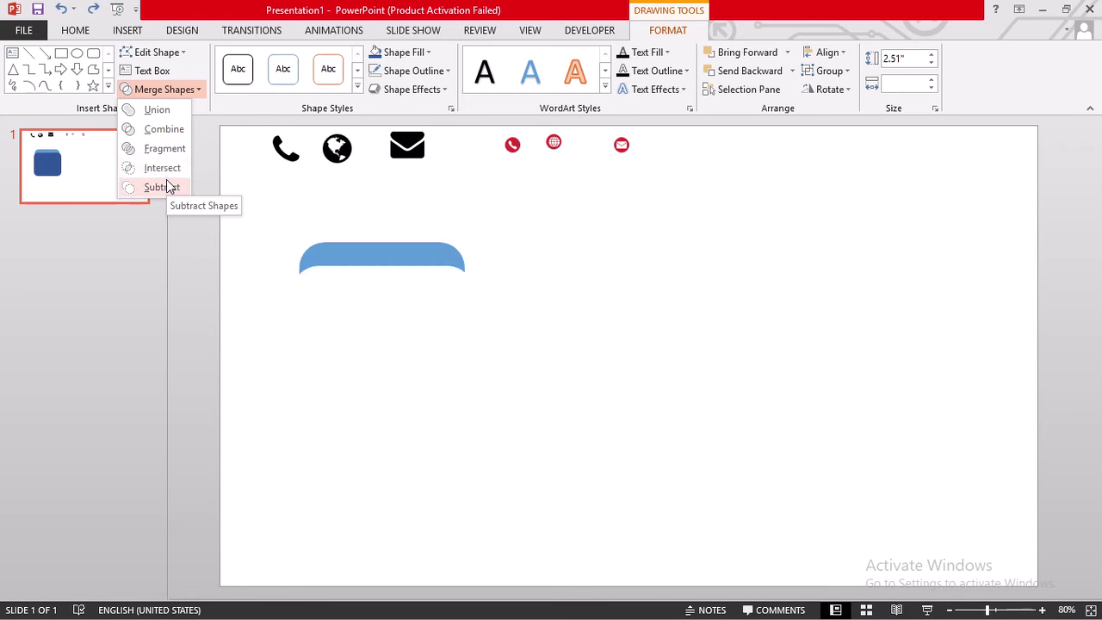
click(167, 184)
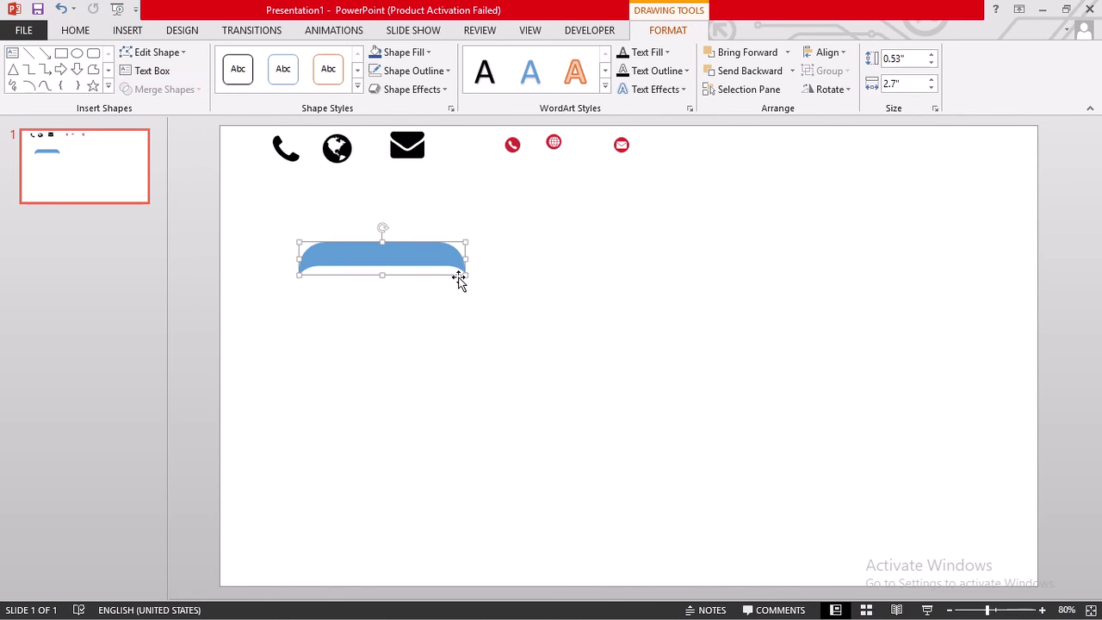
- Make the strip slightly taller, then paste a copy rotated upright under its right end
drag(464, 275, 463, 287)
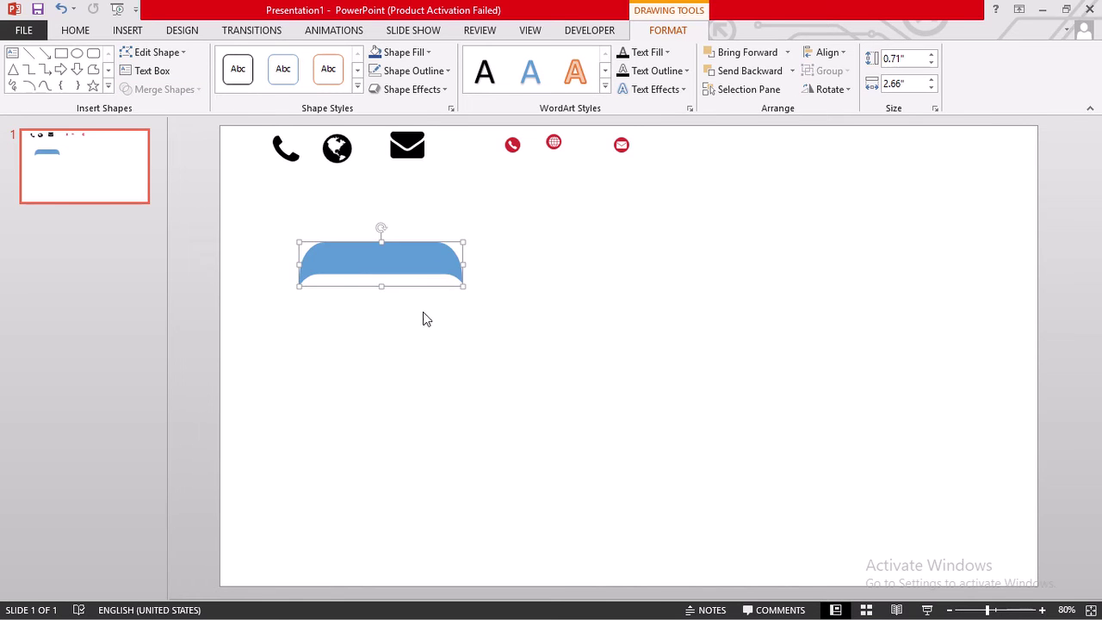
click(385, 333)
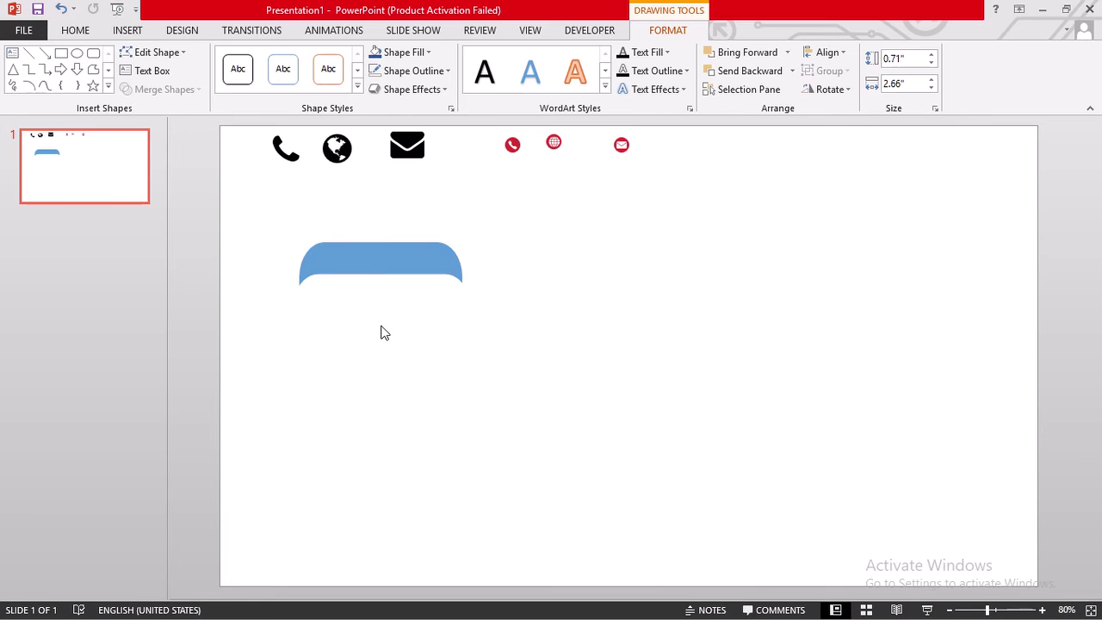
click(379, 264)
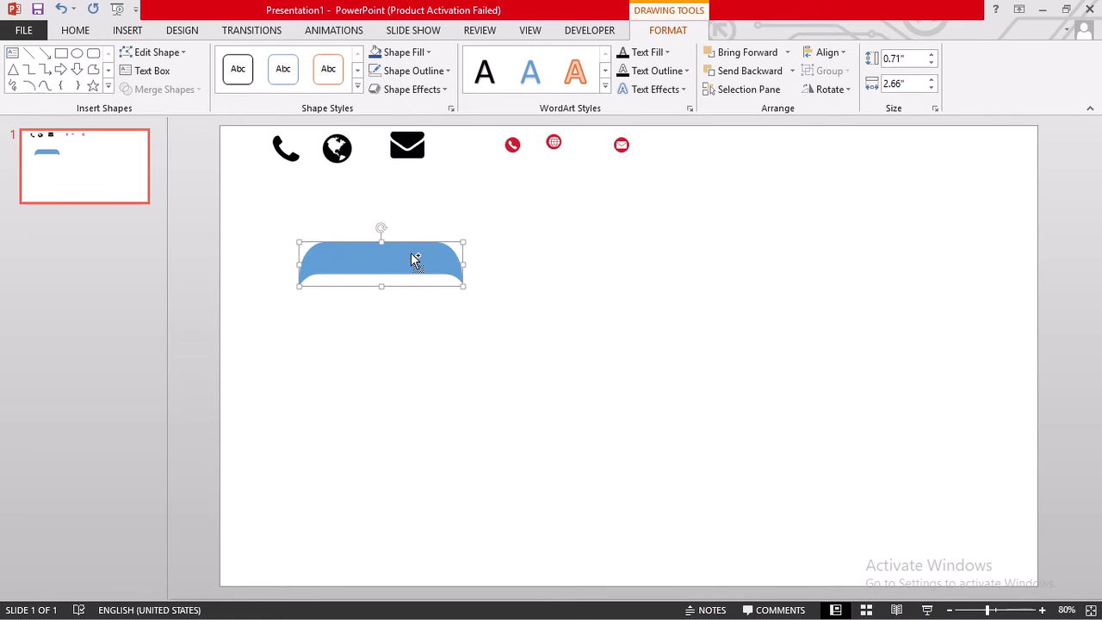
key(ctrl+c)
key(ctrl+v)
drag(450, 281, 434, 377)
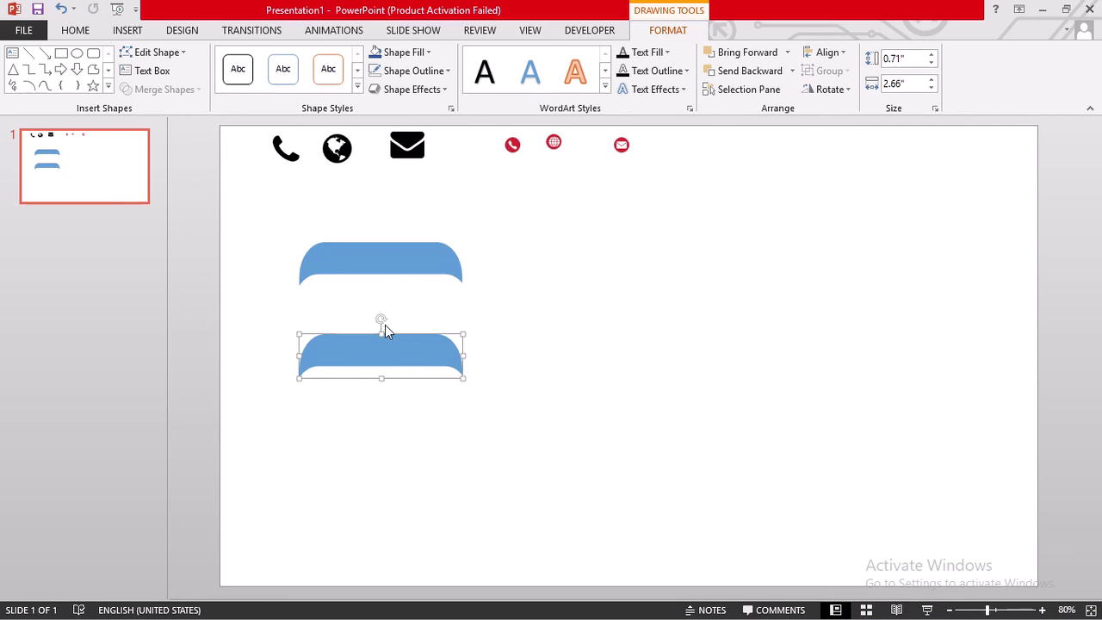
drag(381, 321, 520, 366)
drag(392, 342, 453, 311)
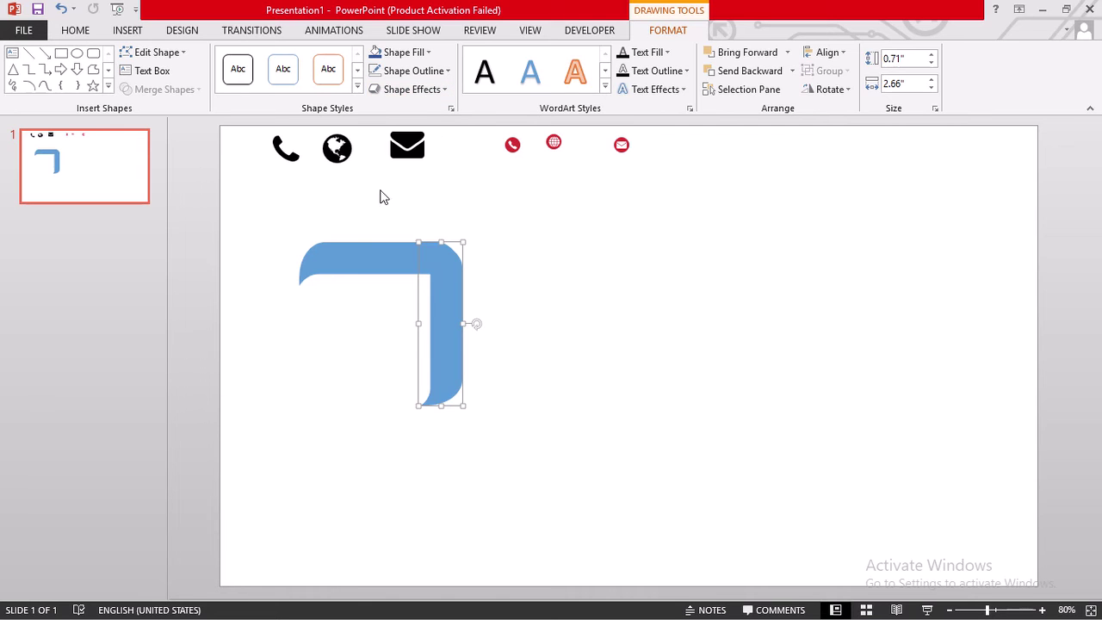
- Select both curved strips and group them into one corner bracket
click(319, 222)
drag(535, 290, 543, 423)
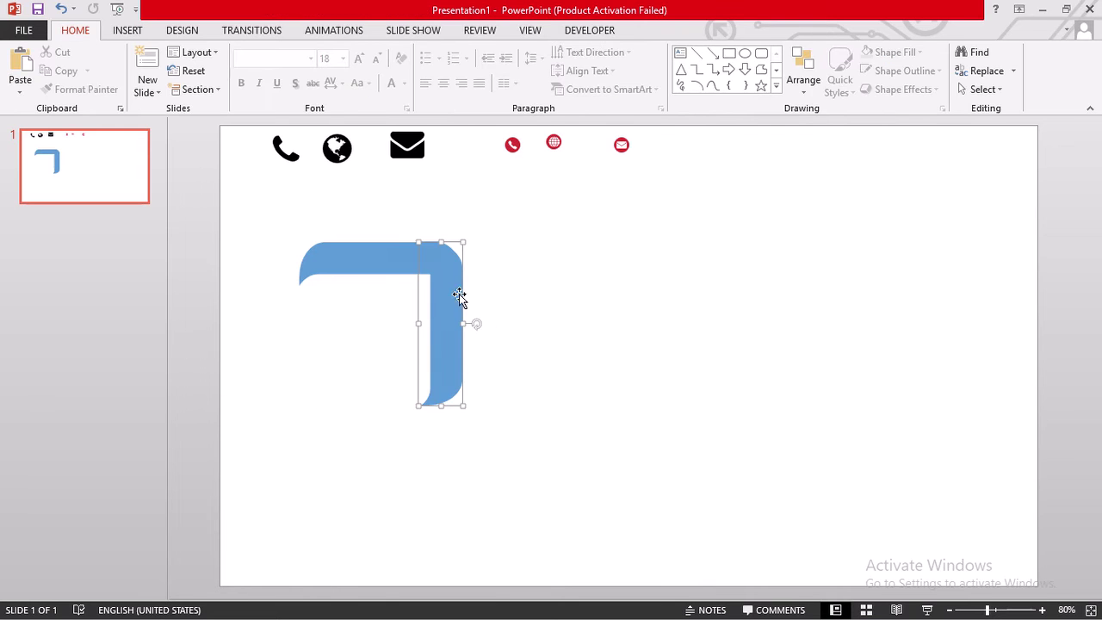
drag(251, 209, 554, 469)
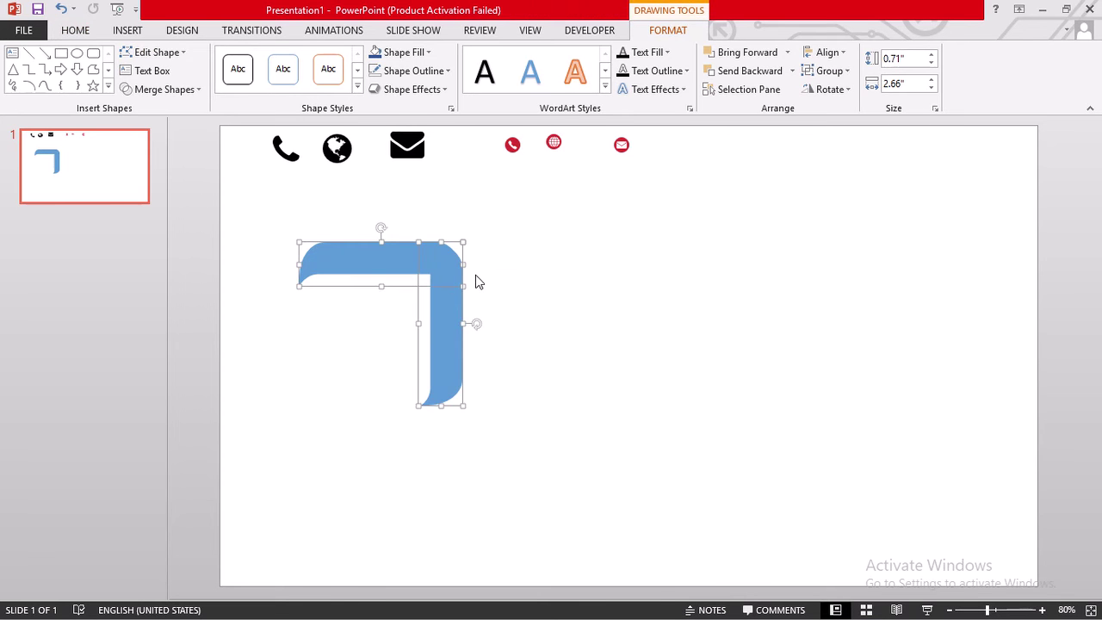
right_click(427, 272)
mouse_move(544, 370)
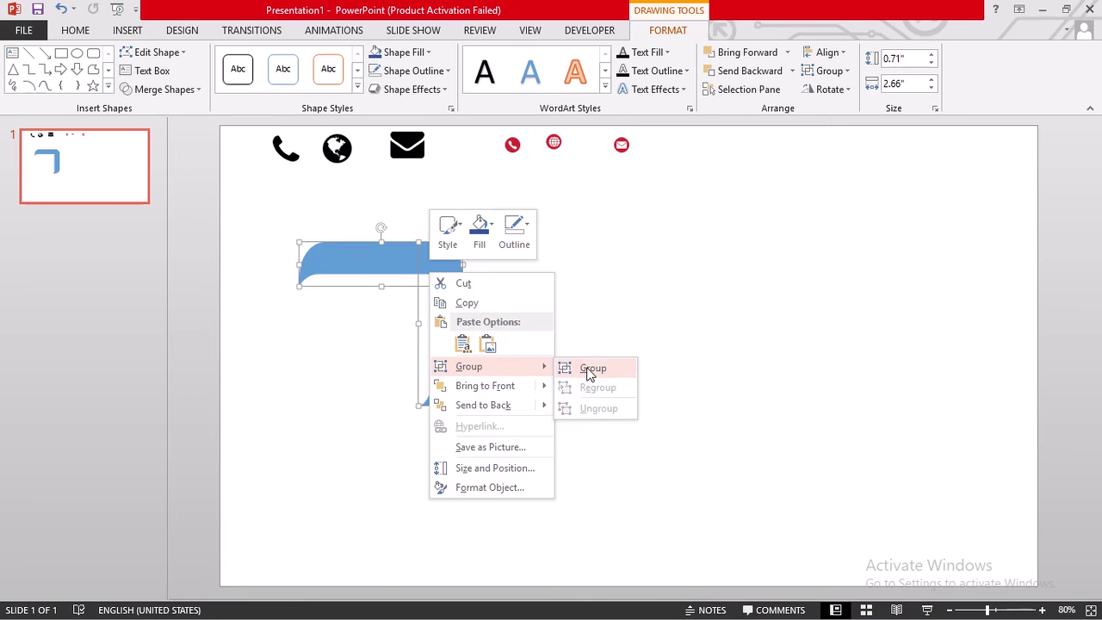
click(594, 370)
click(654, 451)
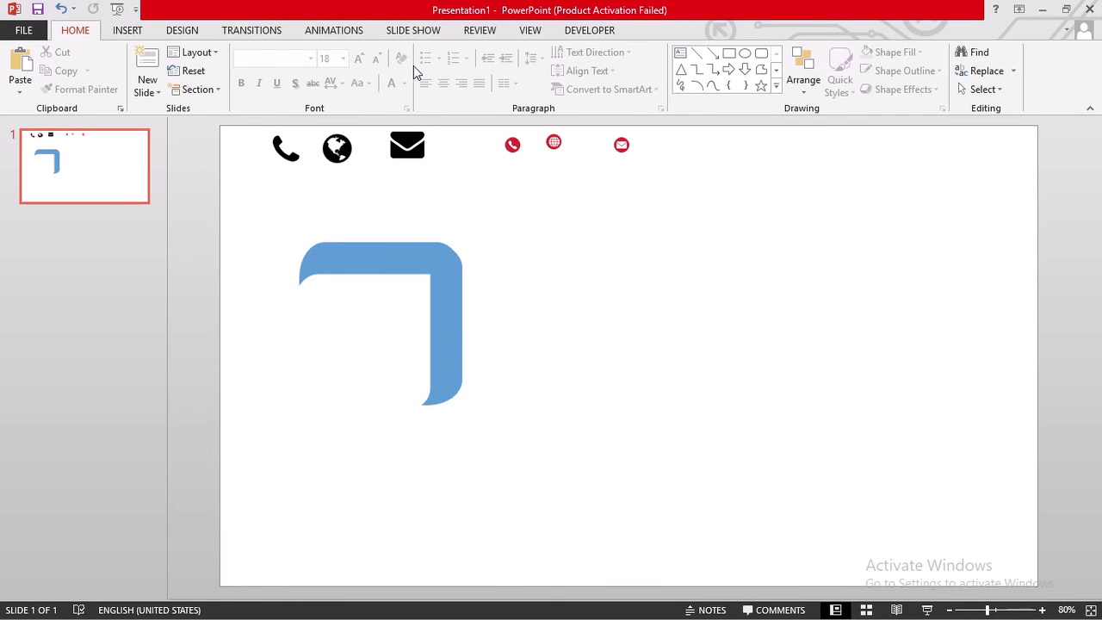
- Draw a large rounded rectangle right of the bracket and reduce its corner rounding
click(762, 54)
mouse_move(516, 252)
mouse_down()
mouse_move(873, 422)
mouse_move(887, 460)
mouse_up()
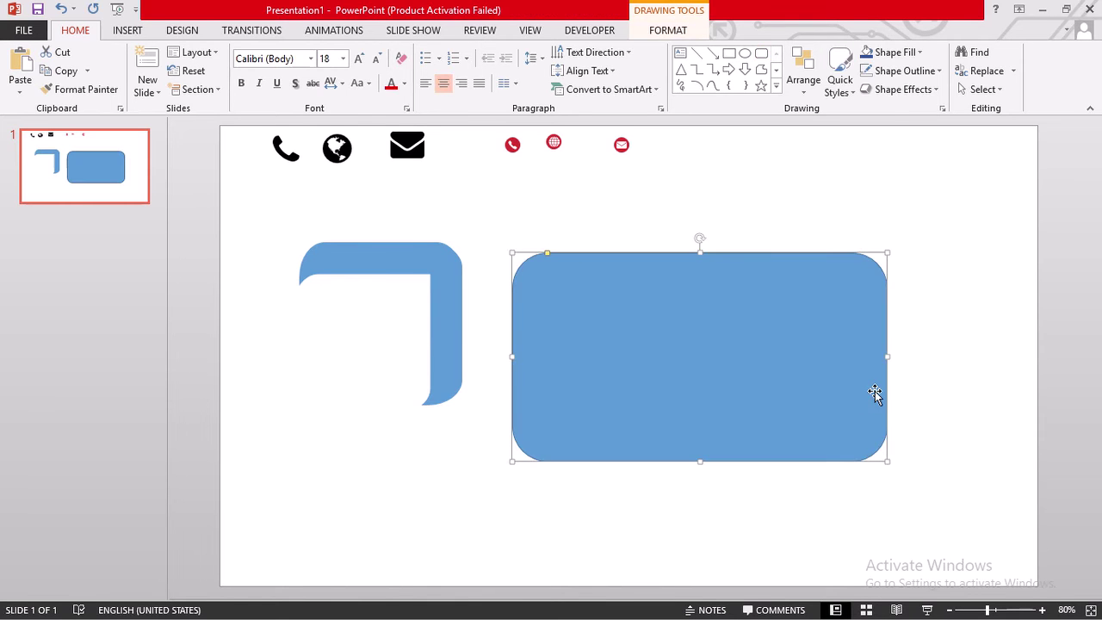
click(657, 34)
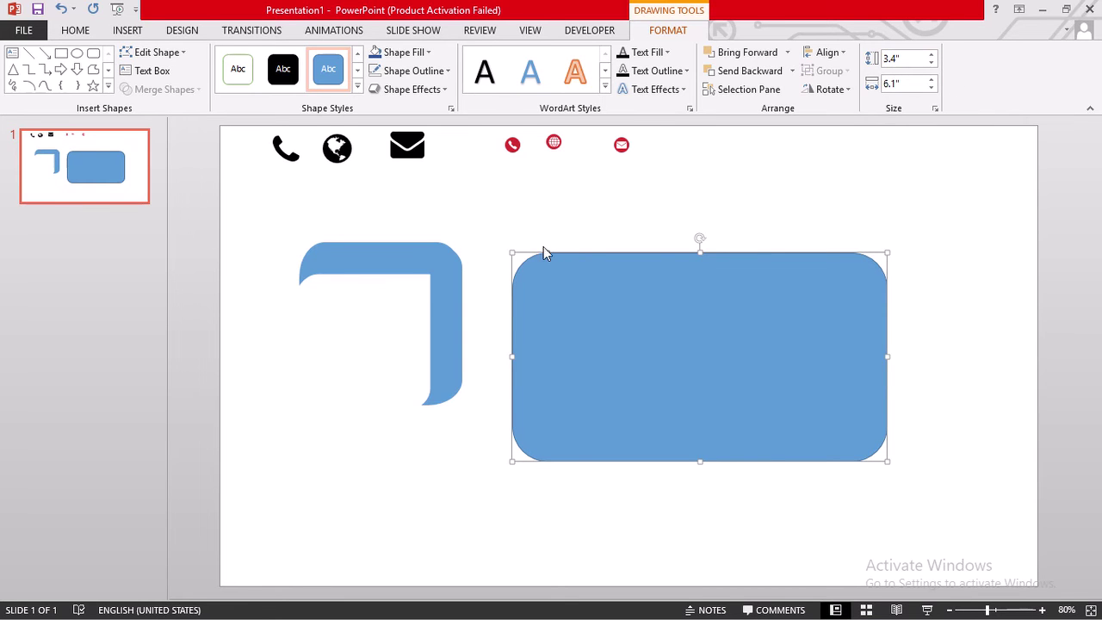
drag(548, 254, 520, 244)
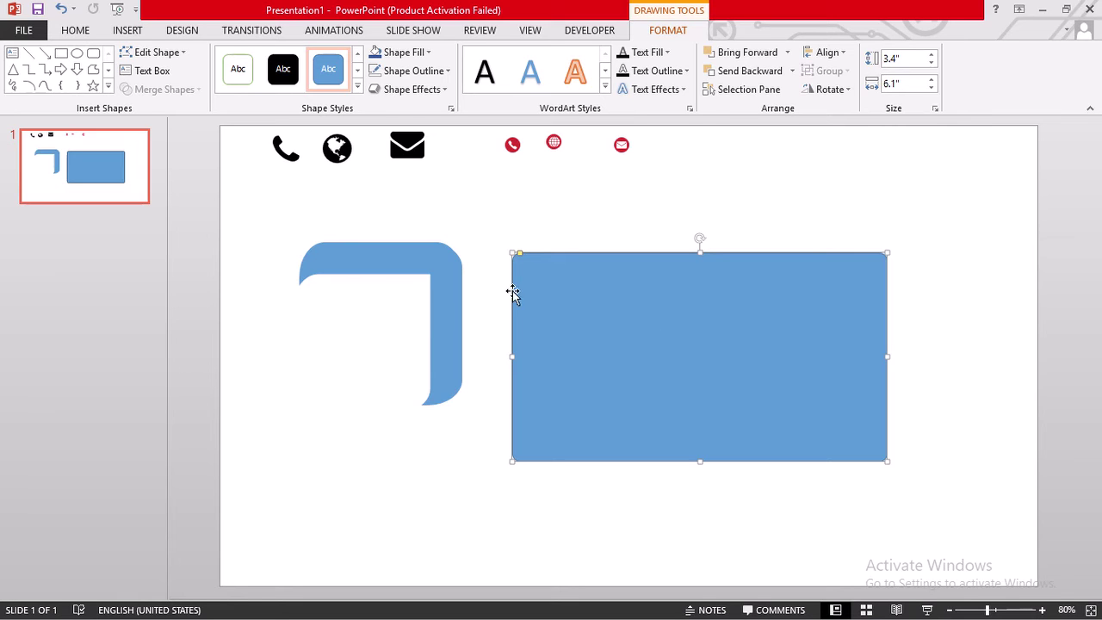
- Move the corner bracket further left and bring it to the front
click(391, 259)
drag(394, 253, 341, 250)
right_click(340, 250)
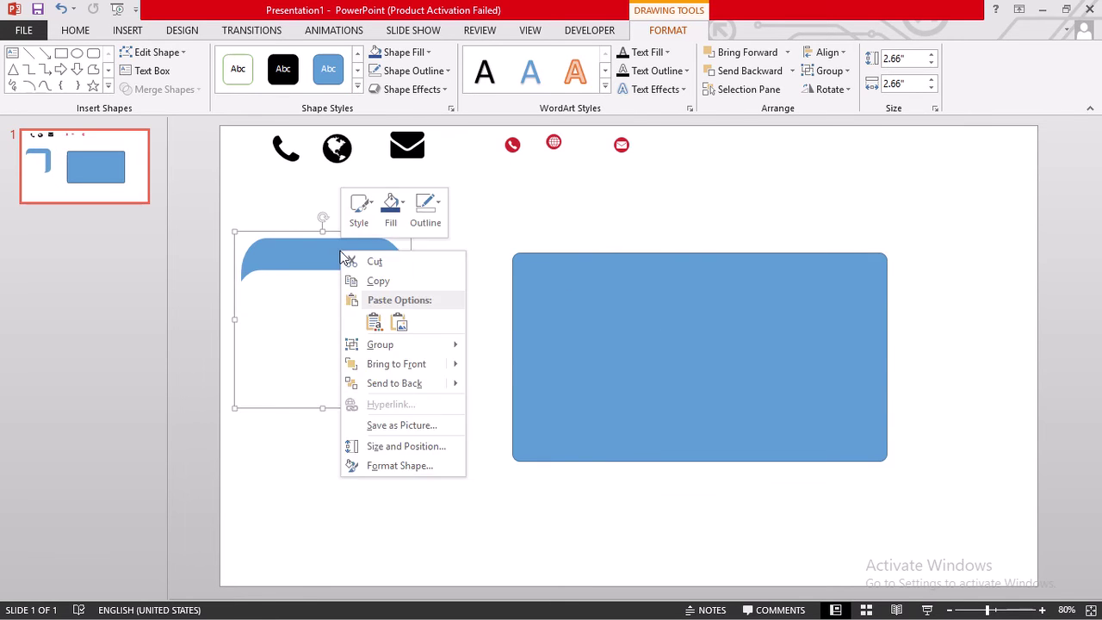
mouse_move(452, 363)
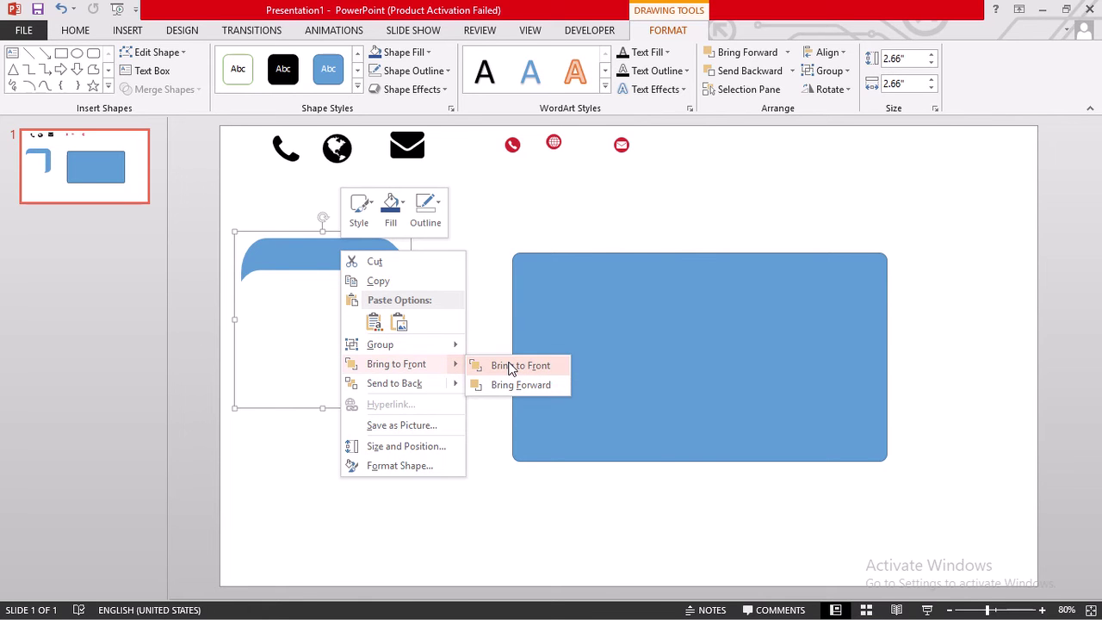
click(514, 366)
- Size the rectangle to 3" high by 5.8" wide and set the bracket against it
click(662, 297)
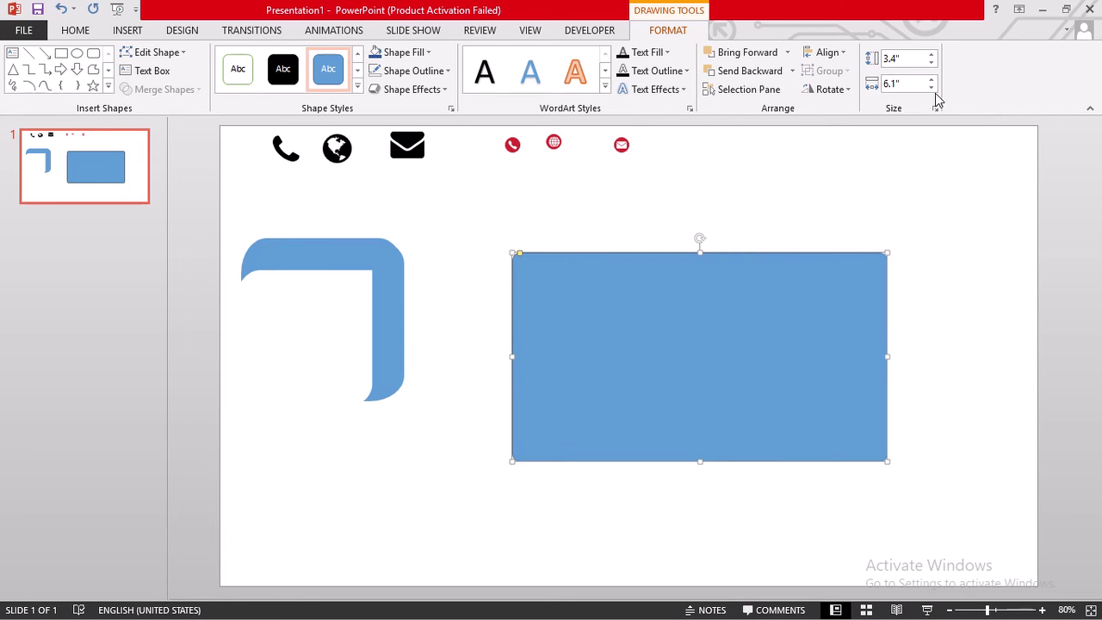
click(931, 62)
click(932, 63)
click(932, 64)
click(931, 63)
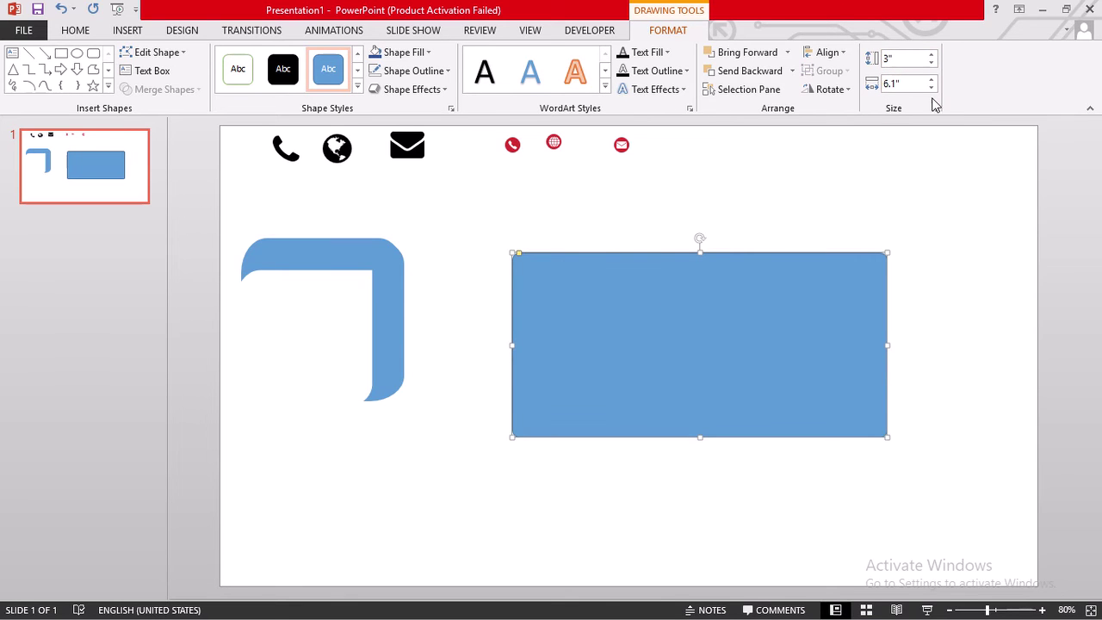
click(930, 87)
click(930, 87)
click(931, 86)
click(930, 87)
click(930, 87)
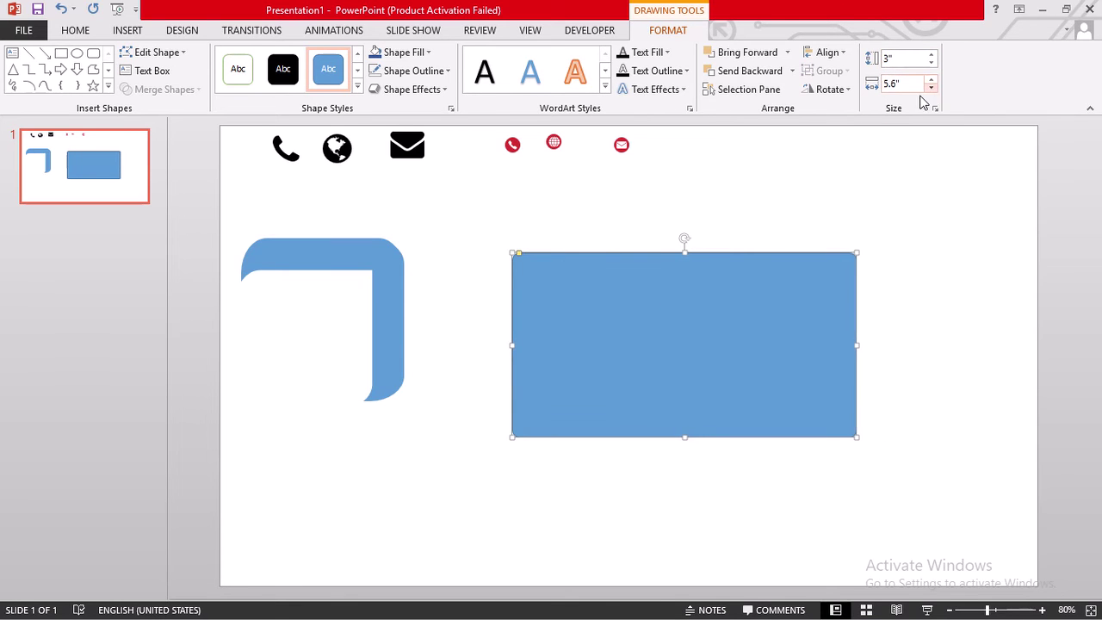
click(930, 79)
click(931, 80)
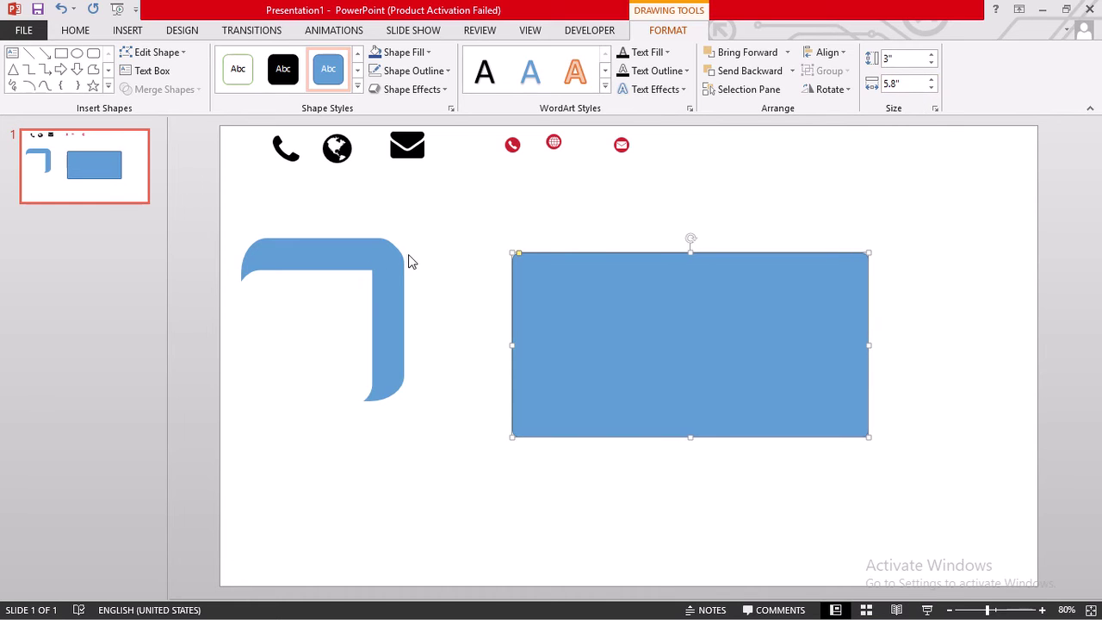
drag(377, 270, 475, 239)
- Reselect the whole corner bracket and bring it to the front
right_click(476, 241)
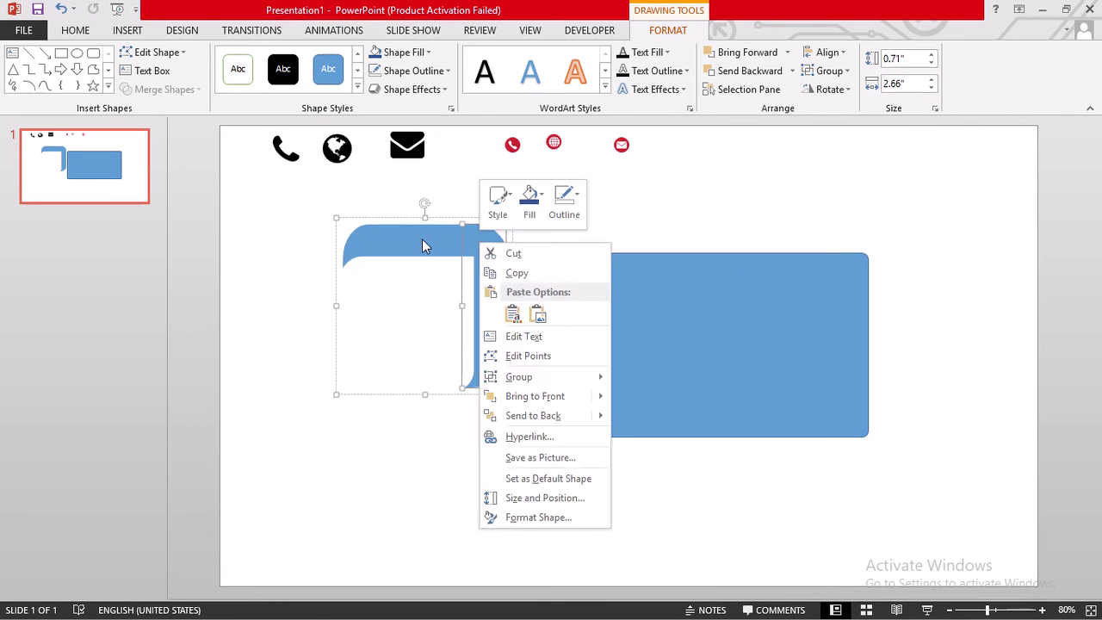
click(421, 241)
click(253, 292)
click(390, 244)
right_click(391, 245)
mouse_move(505, 358)
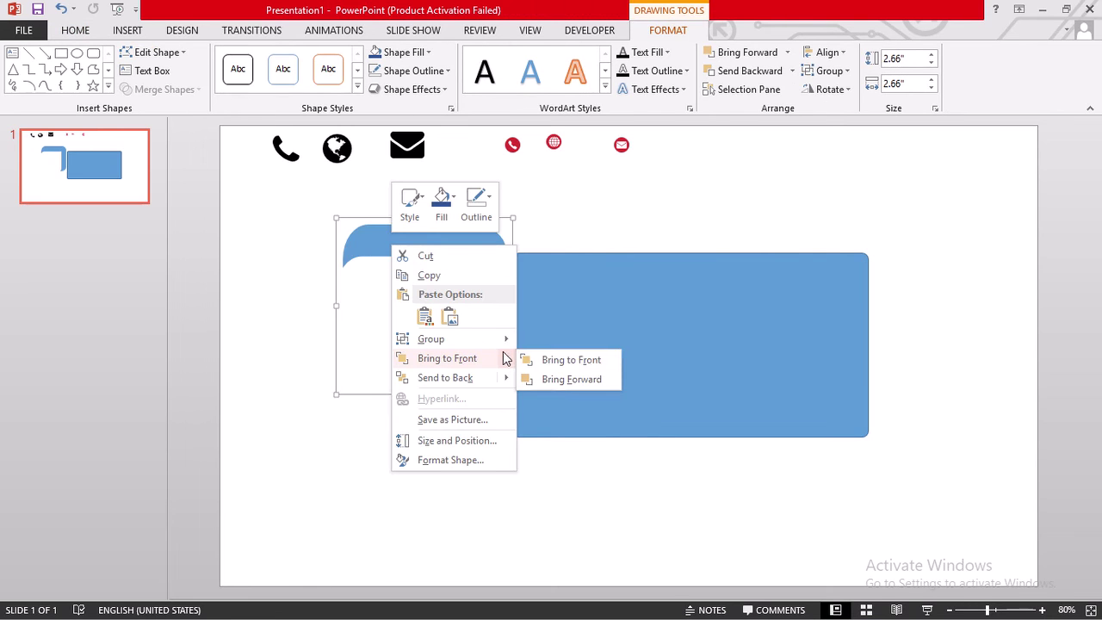
click(556, 359)
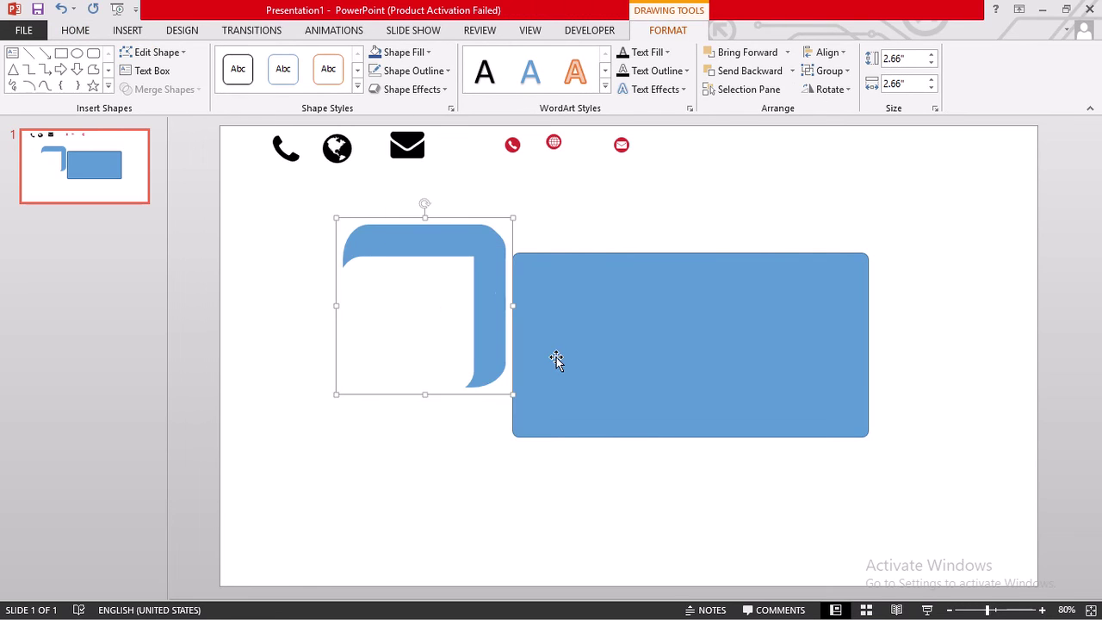
- Cut and paste the bracket, placing it just left of the rectangle's top-left corner
click(470, 234)
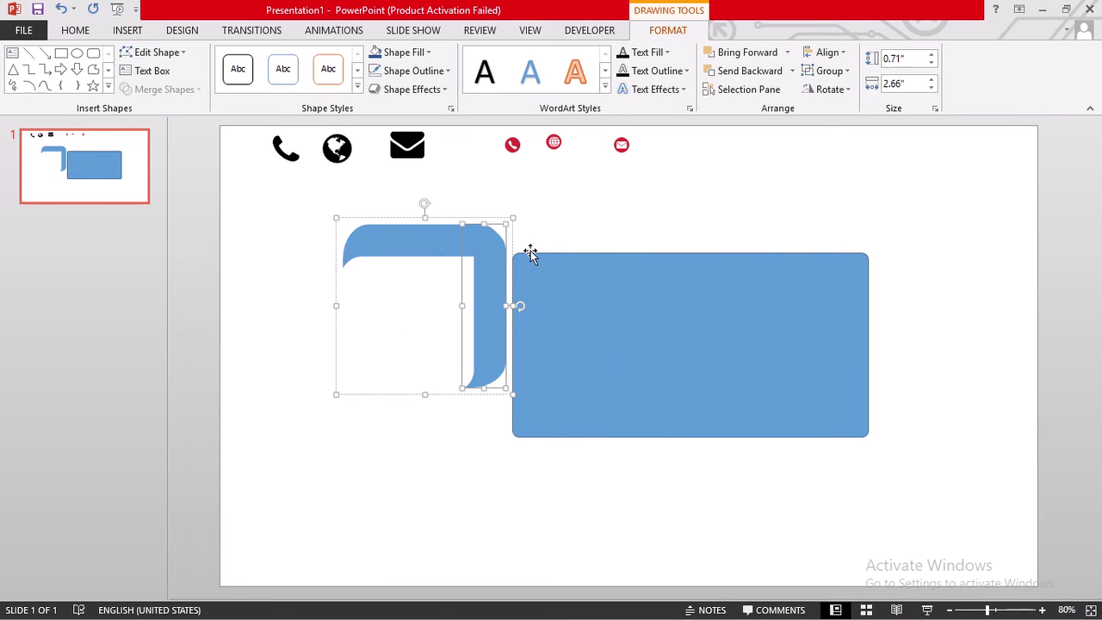
click(305, 250)
click(418, 238)
mouse_move(418, 239)
mouse_down()
mouse_move(563, 244)
mouse_move(420, 230)
mouse_up()
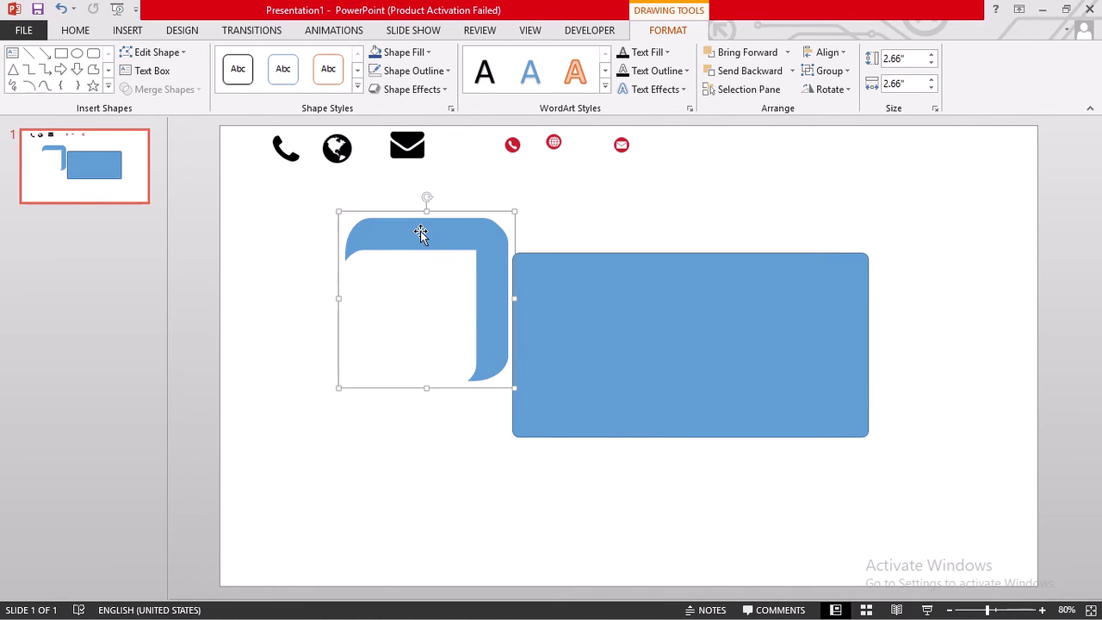
key(Delete)
key(ctrl+v)
mouse_move(445, 239)
mouse_down()
mouse_move(516, 221)
mouse_move(555, 229)
mouse_move(443, 221)
mouse_up()
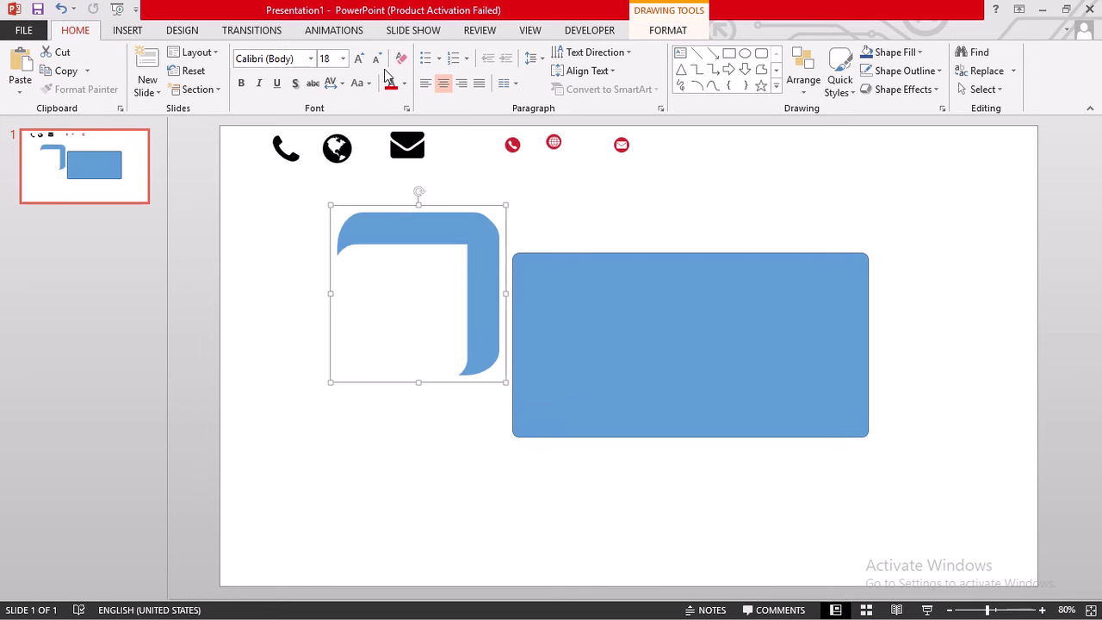
- Fill the corner bracket light yellow
click(663, 33)
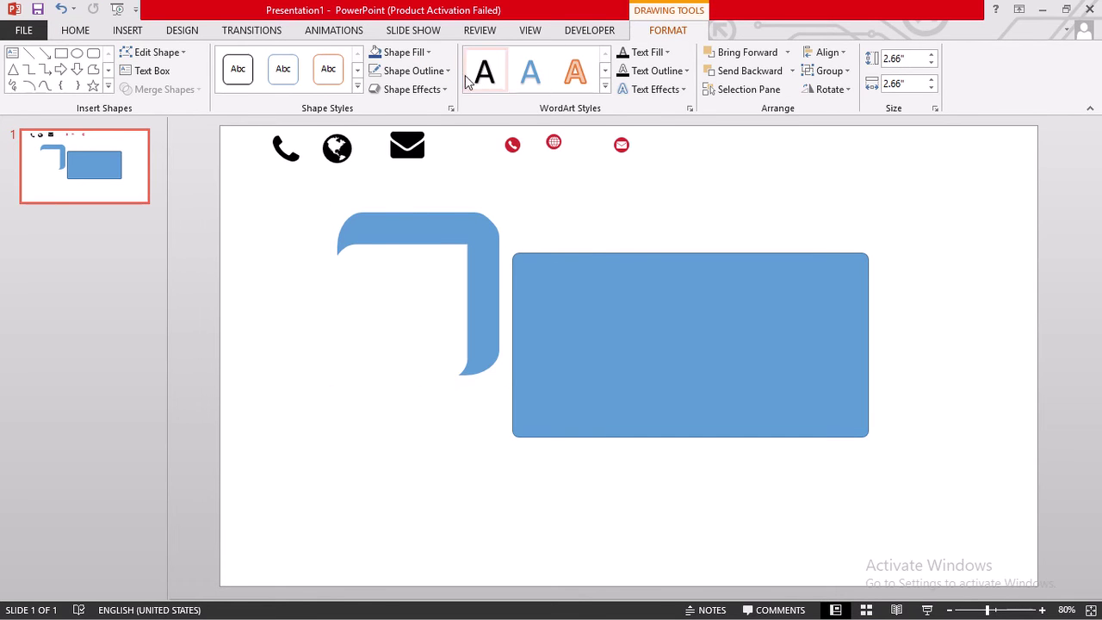
click(418, 52)
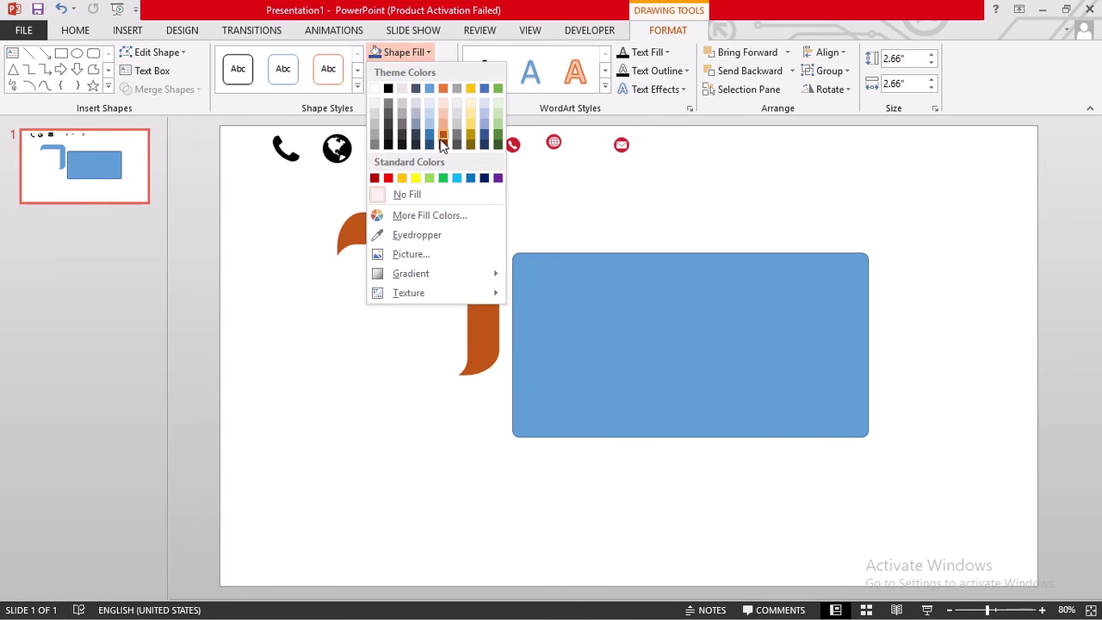
click(472, 125)
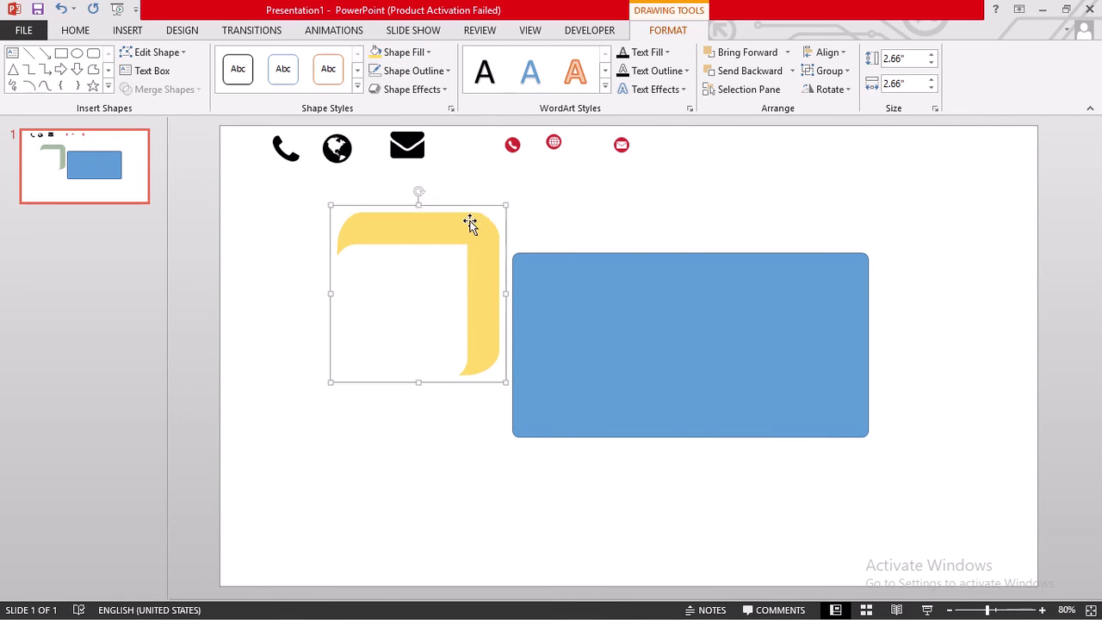
- Rotate the yellow shape into a right-pointing chevron about 3" across the rectangle's left side
drag(465, 224, 631, 263)
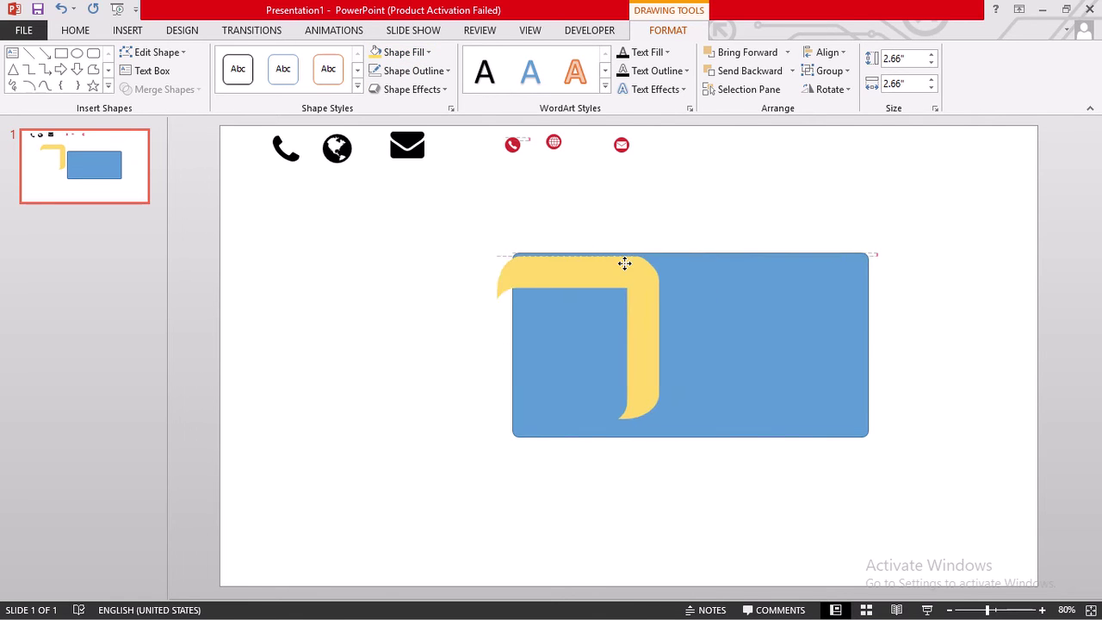
drag(625, 267, 628, 267)
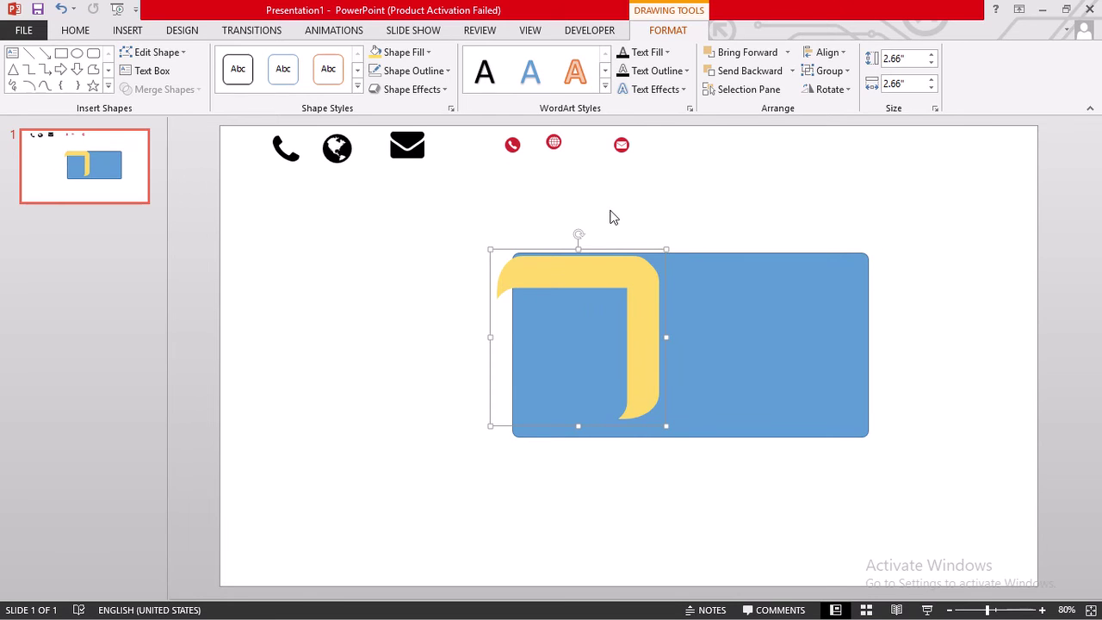
drag(579, 235, 689, 259)
drag(660, 314, 703, 319)
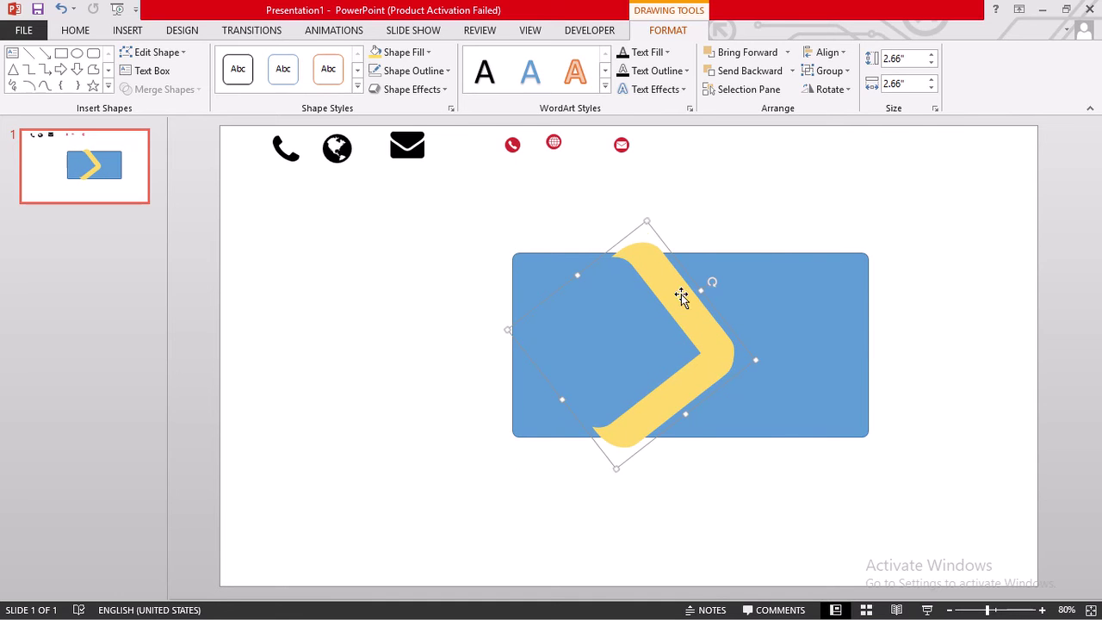
drag(644, 217, 645, 219)
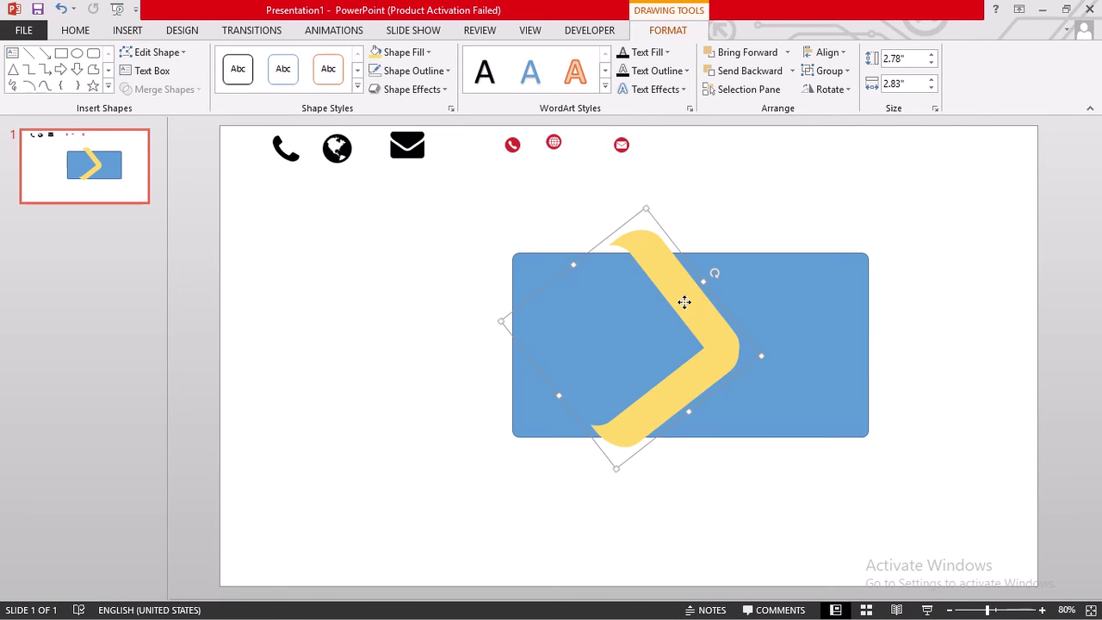
mouse_move(689, 300)
mouse_down()
mouse_move(693, 314)
mouse_move(677, 313)
mouse_up()
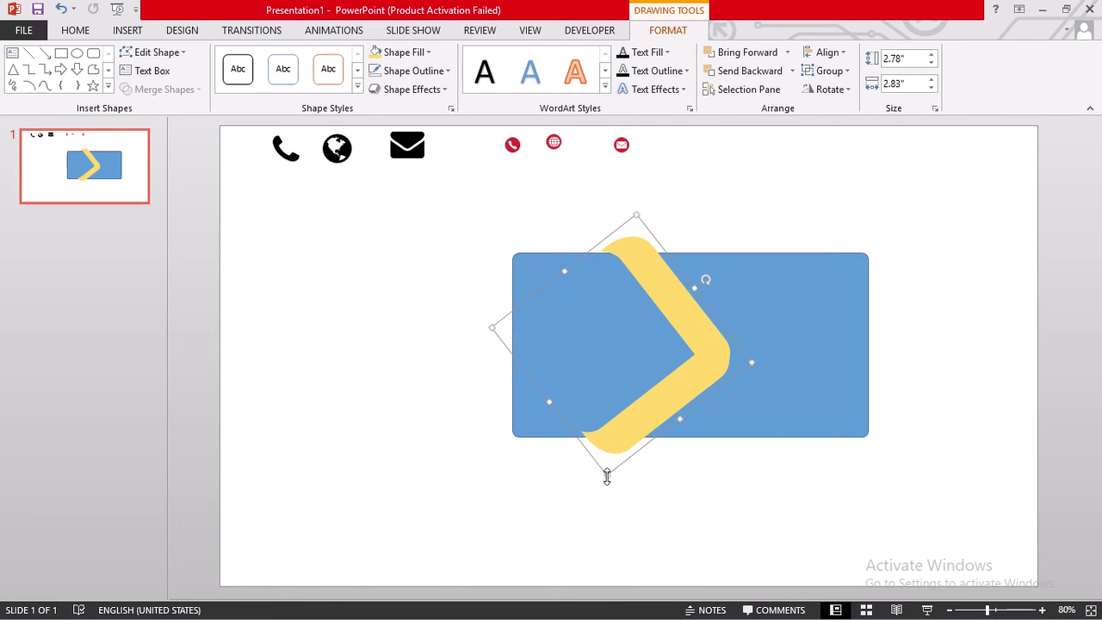
drag(607, 475, 606, 493)
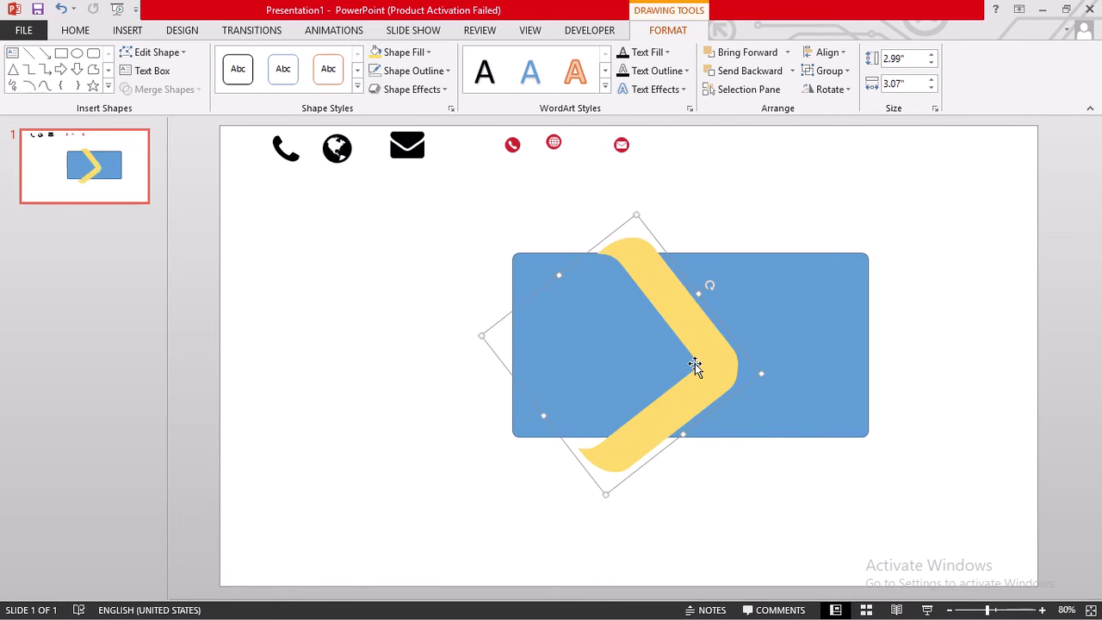
drag(704, 365, 672, 358)
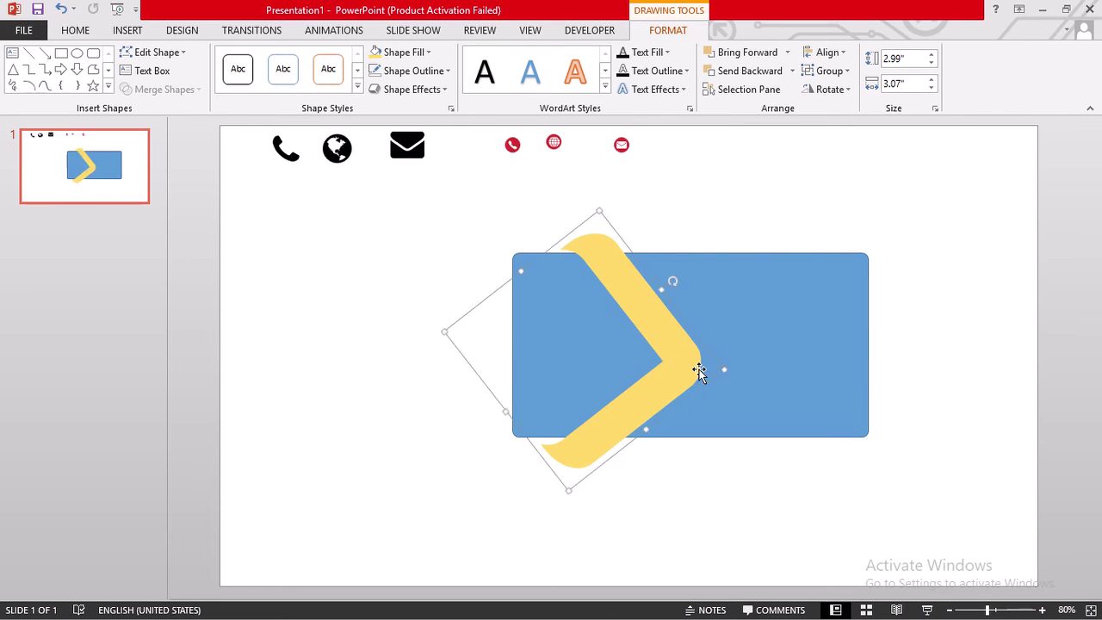
- Pick out the yellow chevron by itself from the overlapping shapes
click(684, 370)
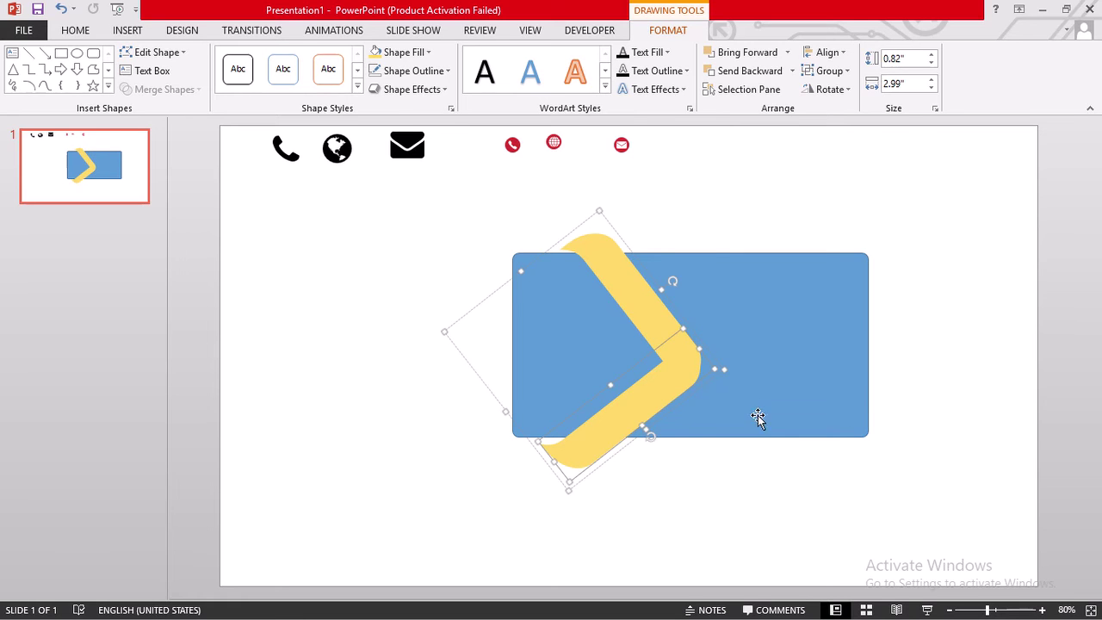
right_click(642, 302)
key(Escape)
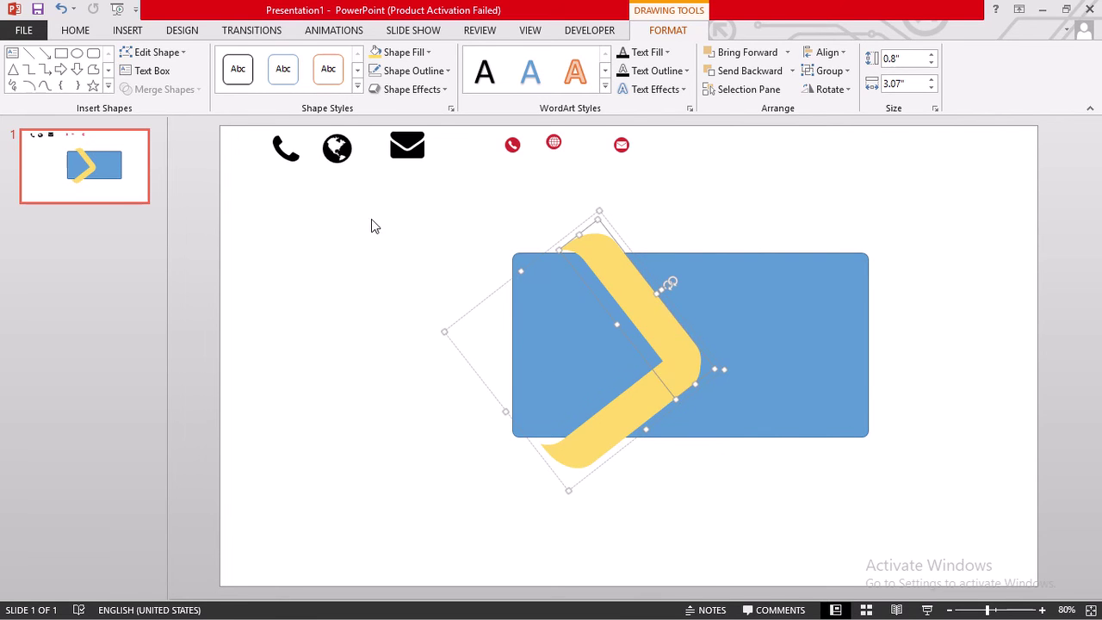
drag(339, 215, 971, 514)
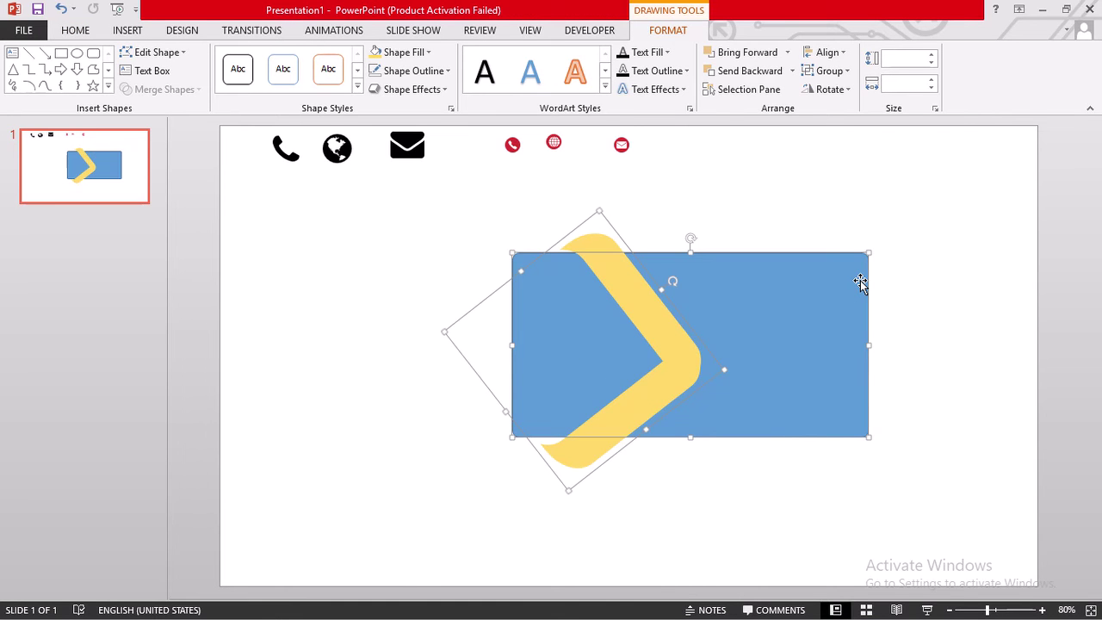
shift+click(611, 241)
click(593, 241)
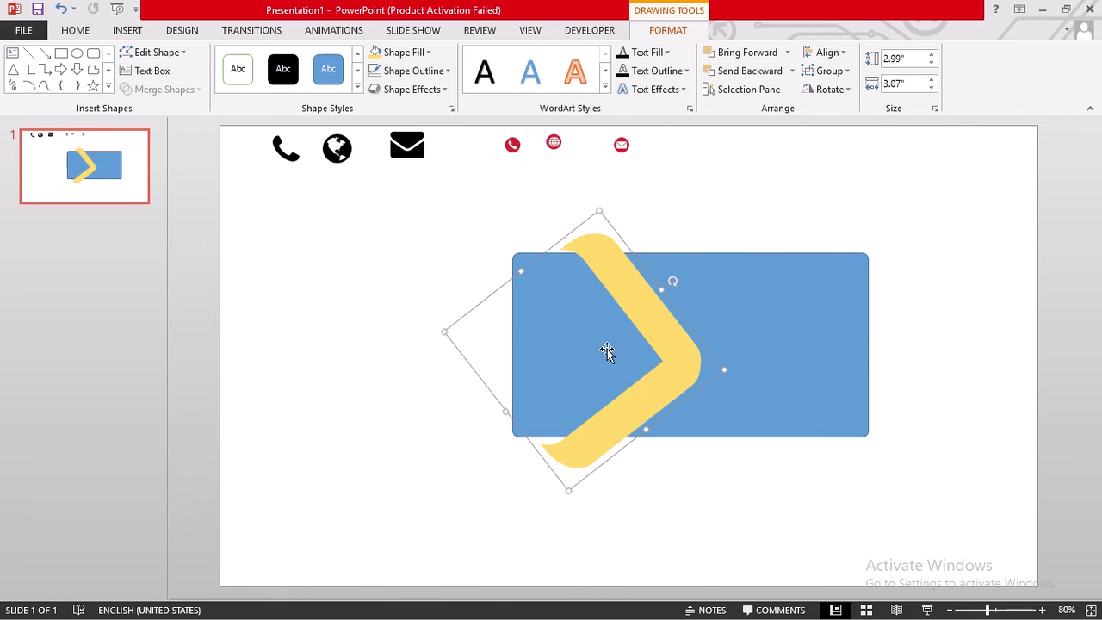
- Ungroup the chevron into its two arms, then select the rectangle and both arms
click(748, 320)
click(664, 321)
right_click(662, 324)
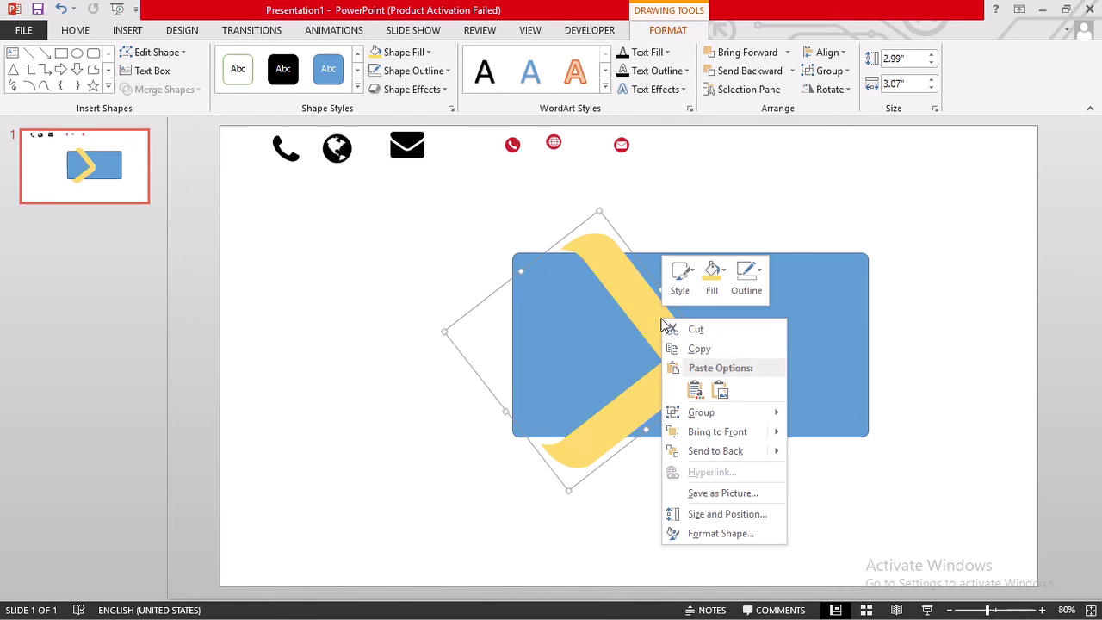
mouse_move(736, 416)
click(813, 455)
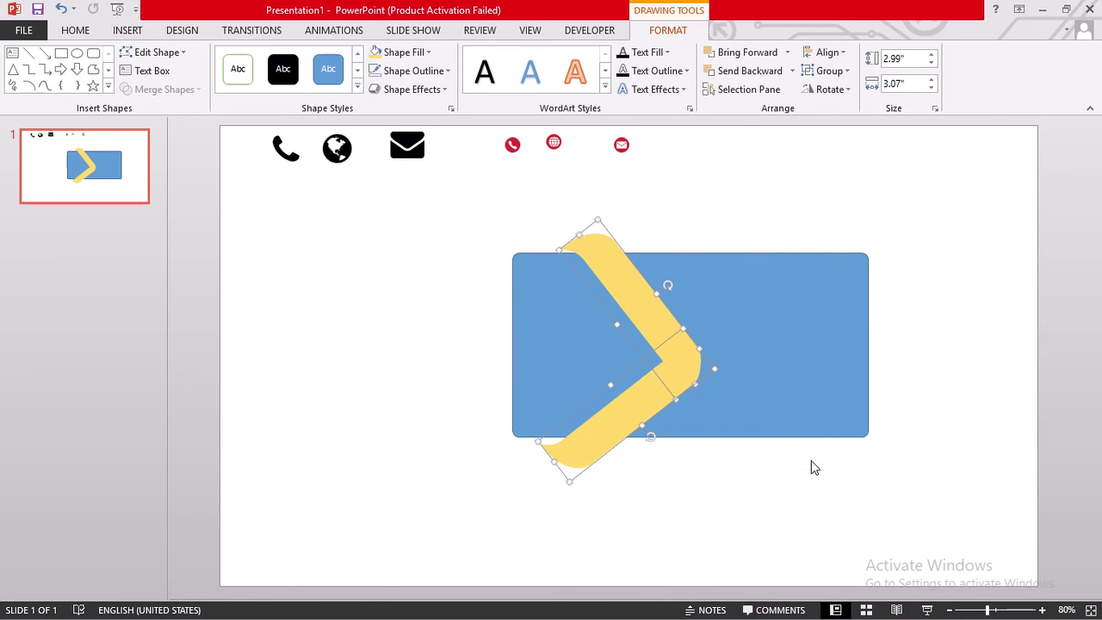
click(719, 225)
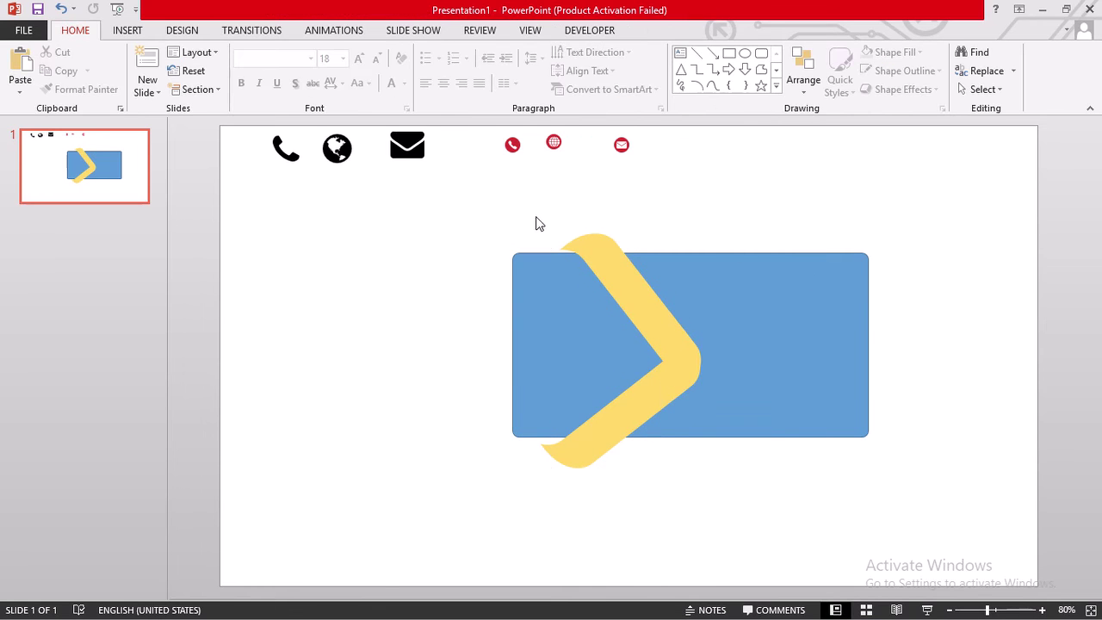
drag(490, 219, 927, 468)
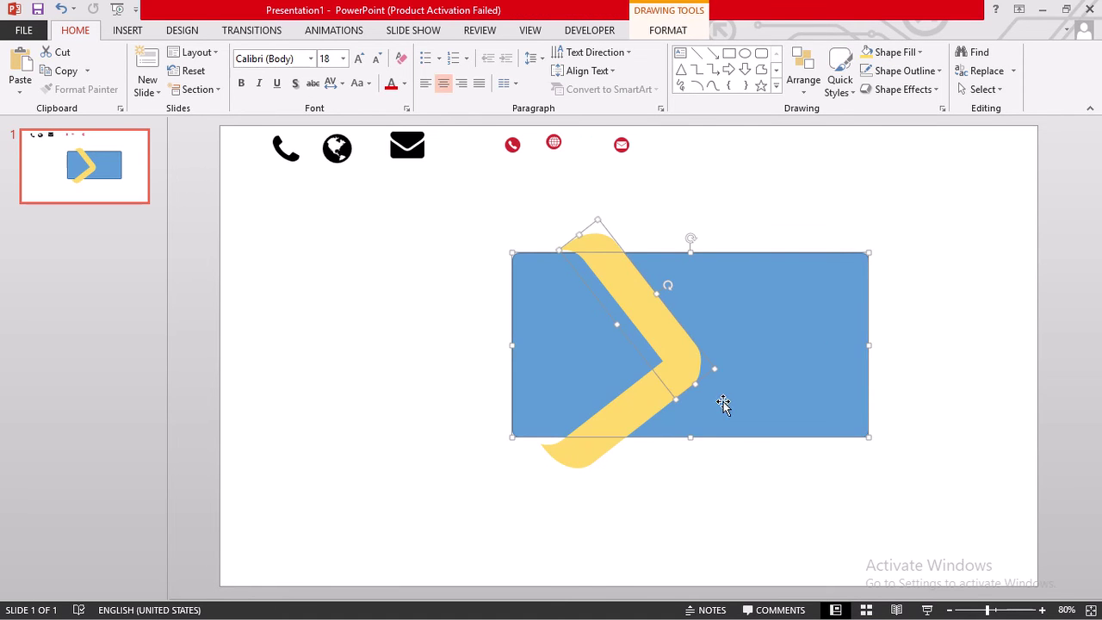
- Fragment the blue rectangle and chevron arms with Merge Shapes > Fragment
click(666, 31)
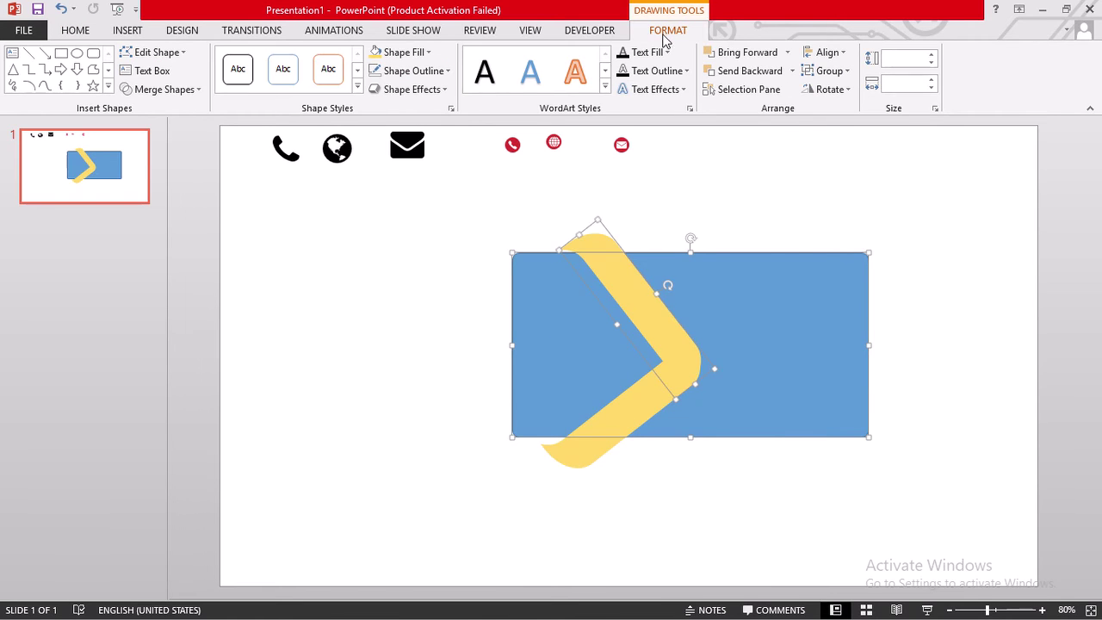
click(183, 89)
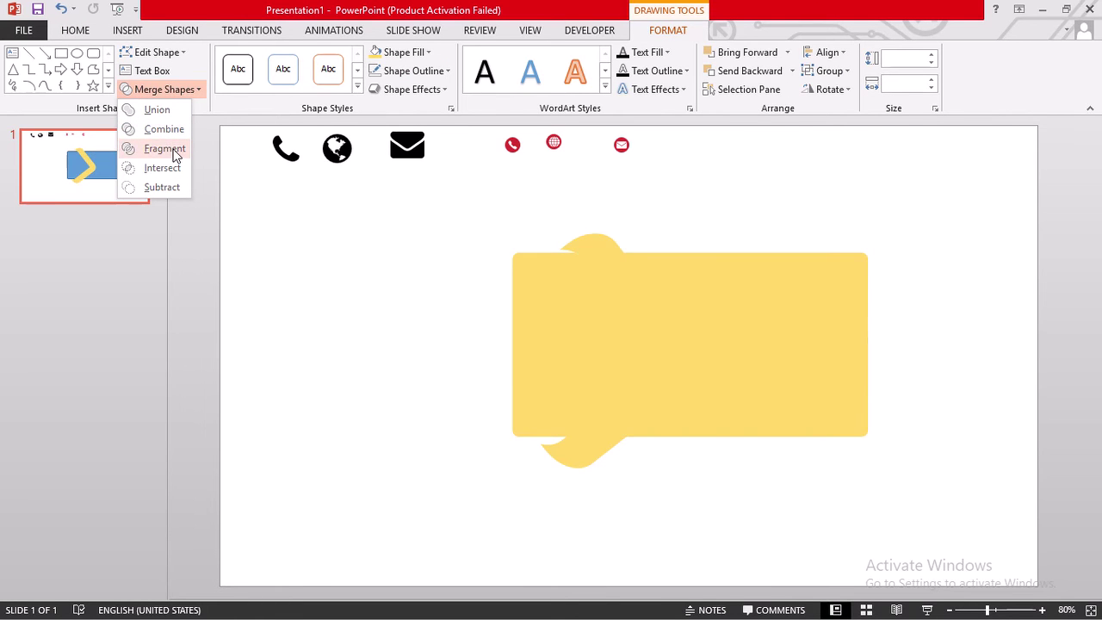
click(168, 149)
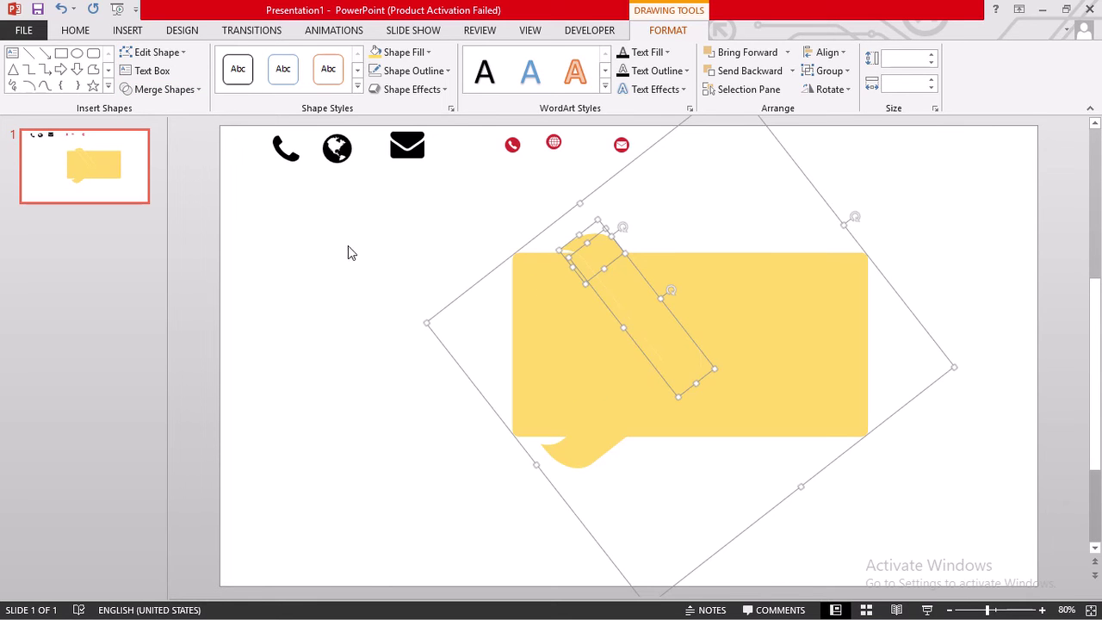
- Delete the small tab piece above the card, leaving the yellow speech-bubble shape
click(485, 367)
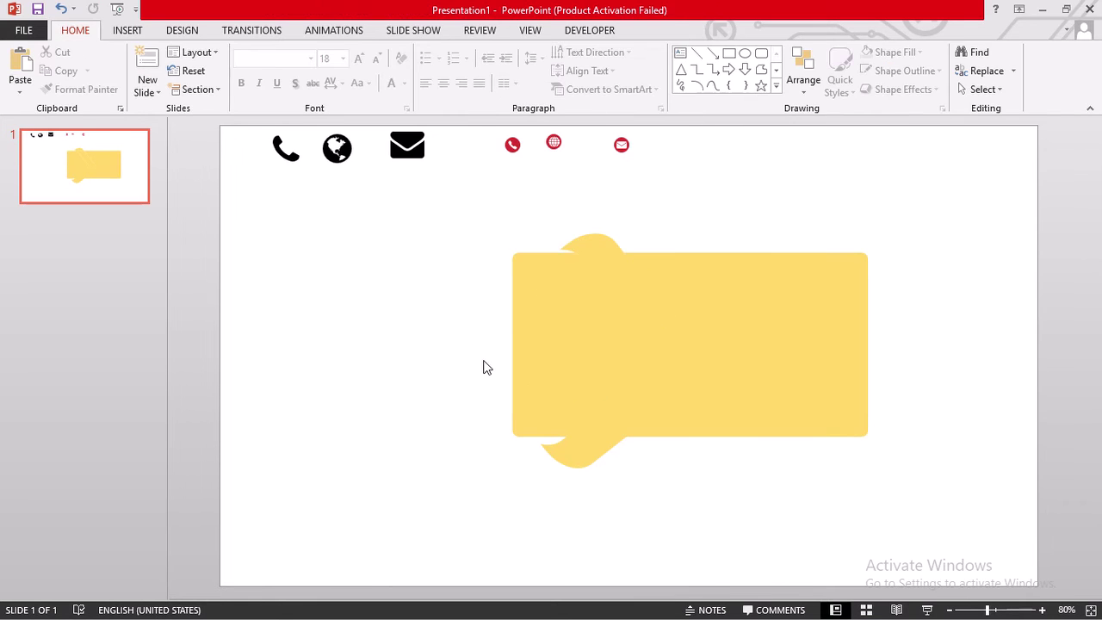
click(583, 458)
double_click(583, 458)
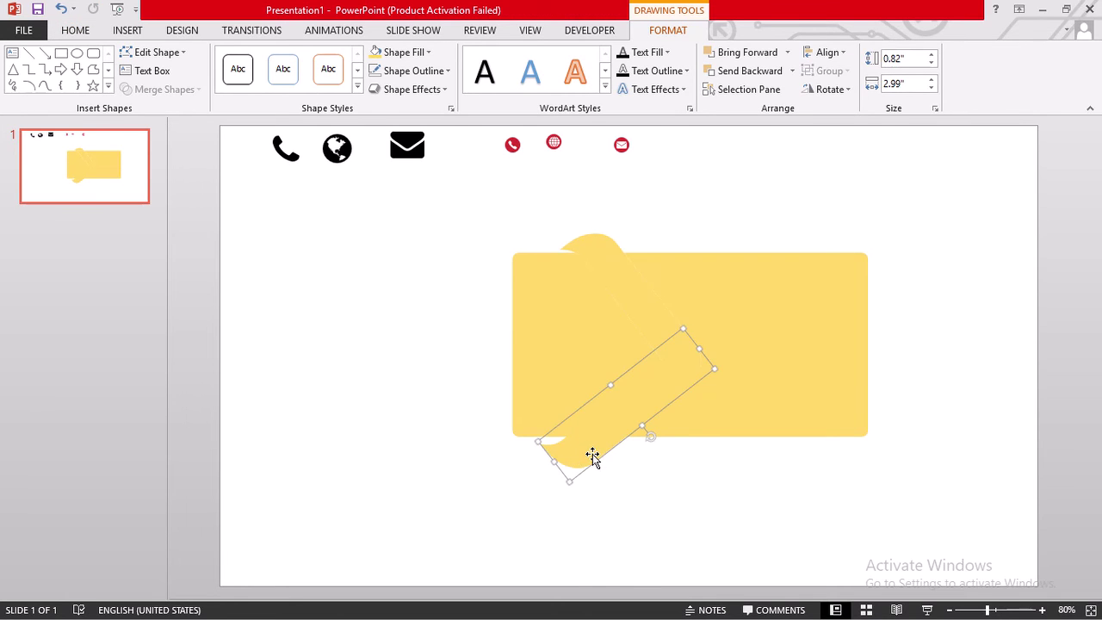
click(593, 247)
key(Delete)
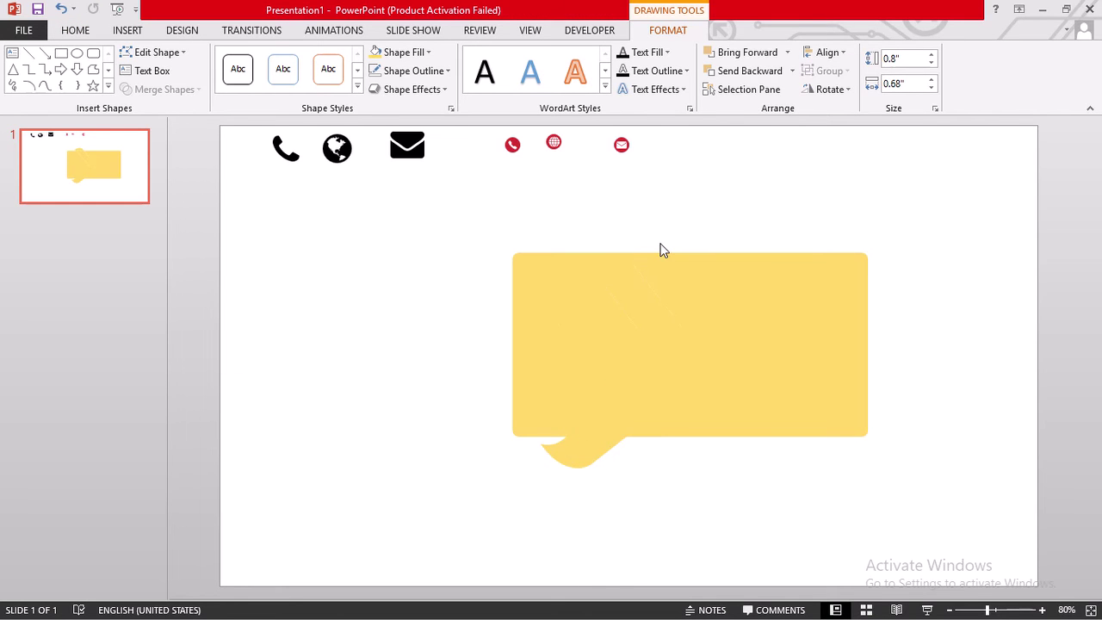
click(570, 453)
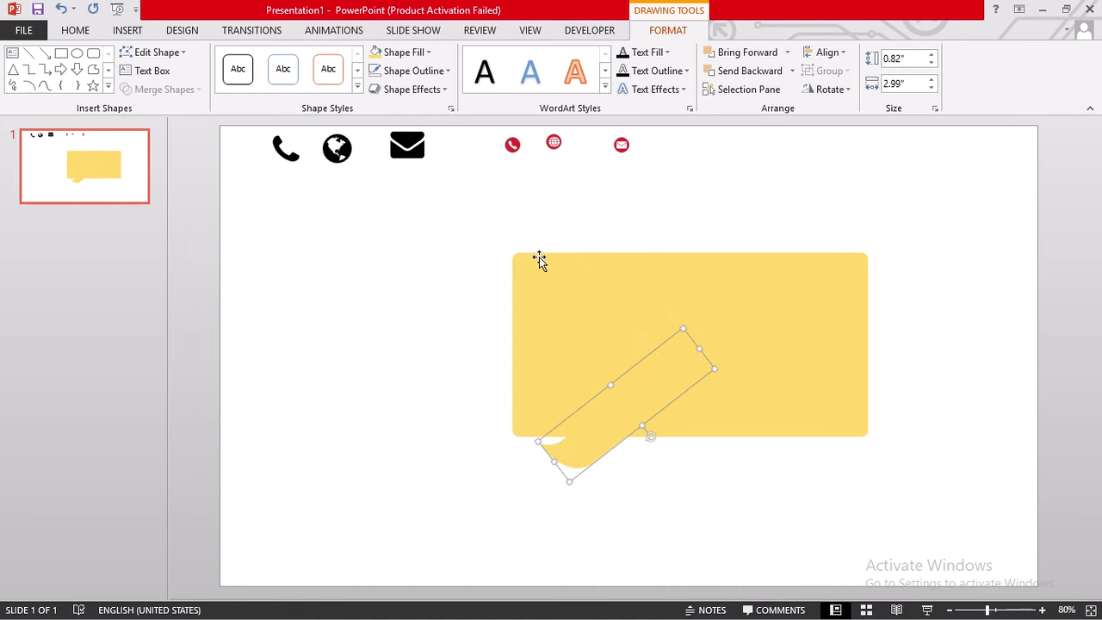
key(ctrl+z)
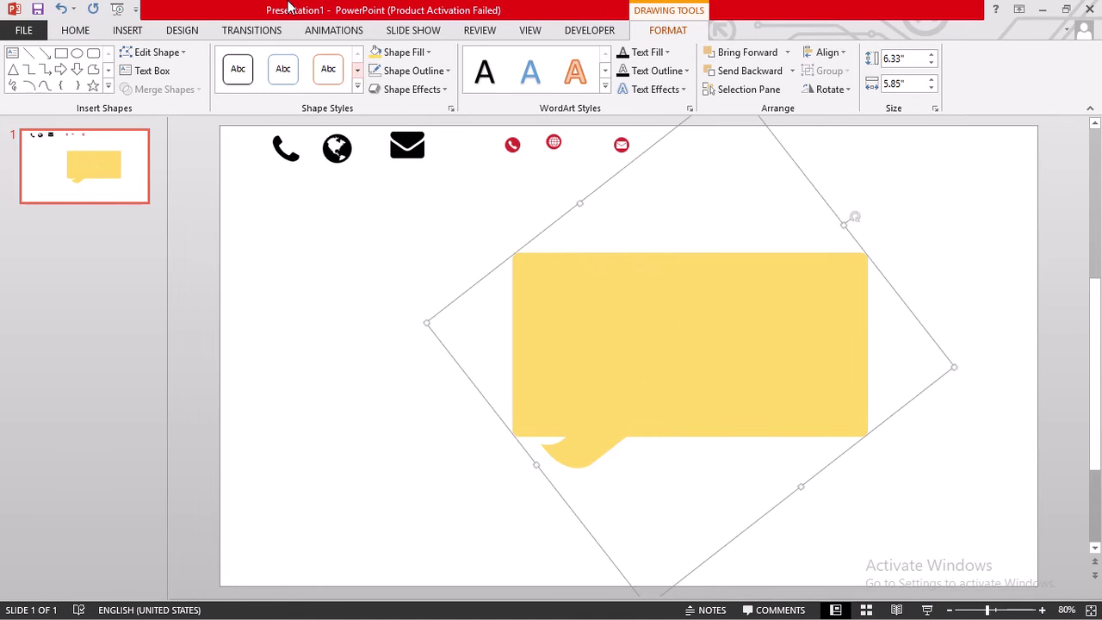
- Fill the large fragment shape black
click(418, 55)
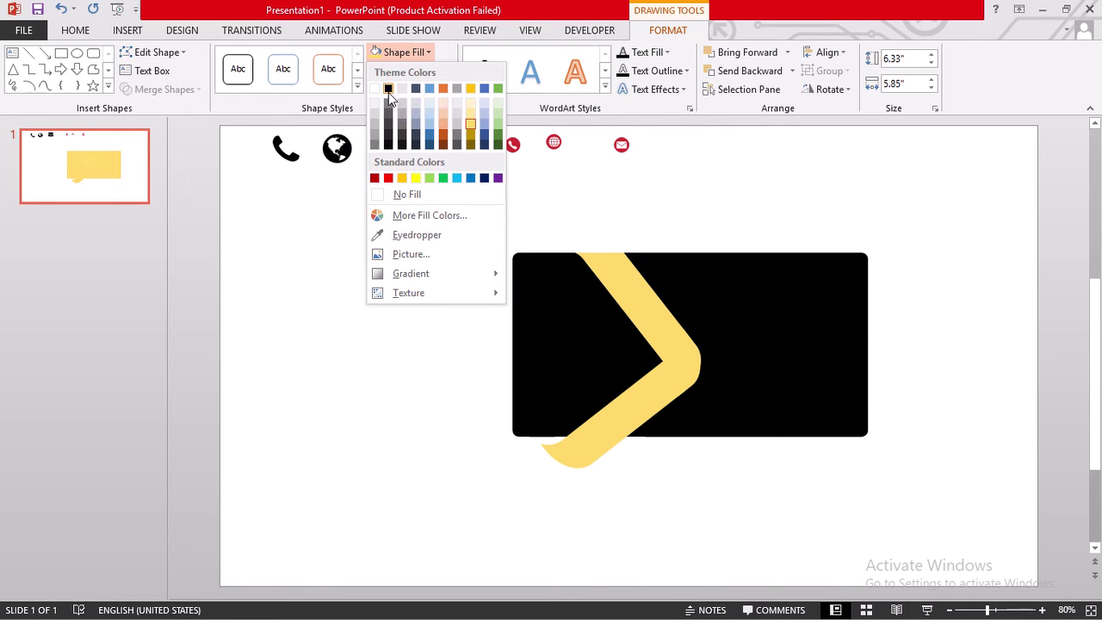
click(387, 90)
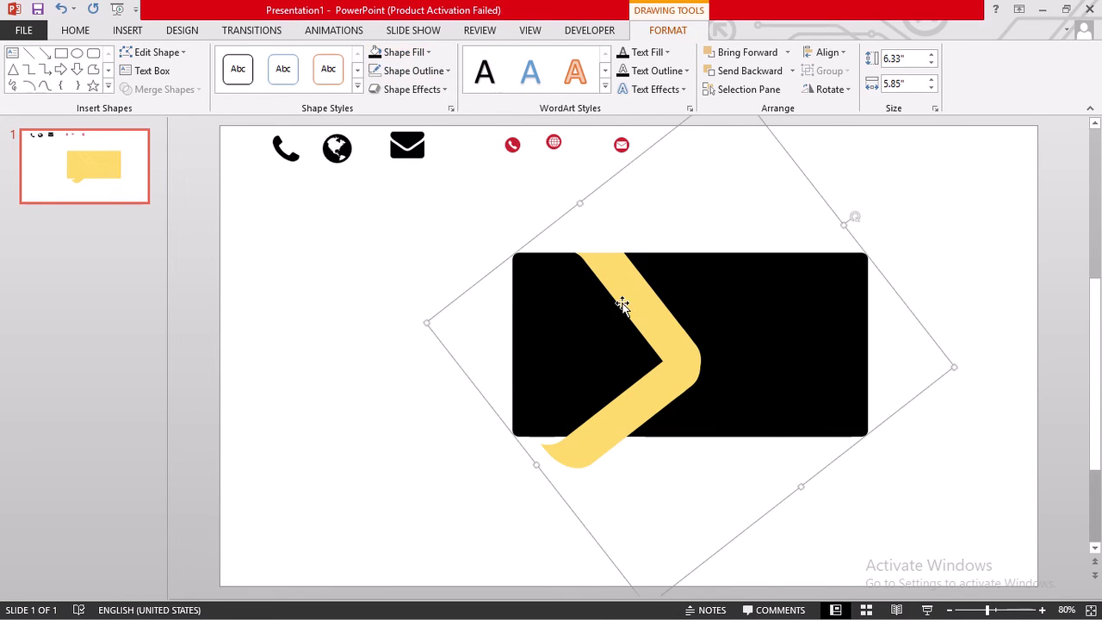
click(297, 287)
- Nudge the chevron's lower yellow arm into place and Fragment it with the black shape
click(560, 359)
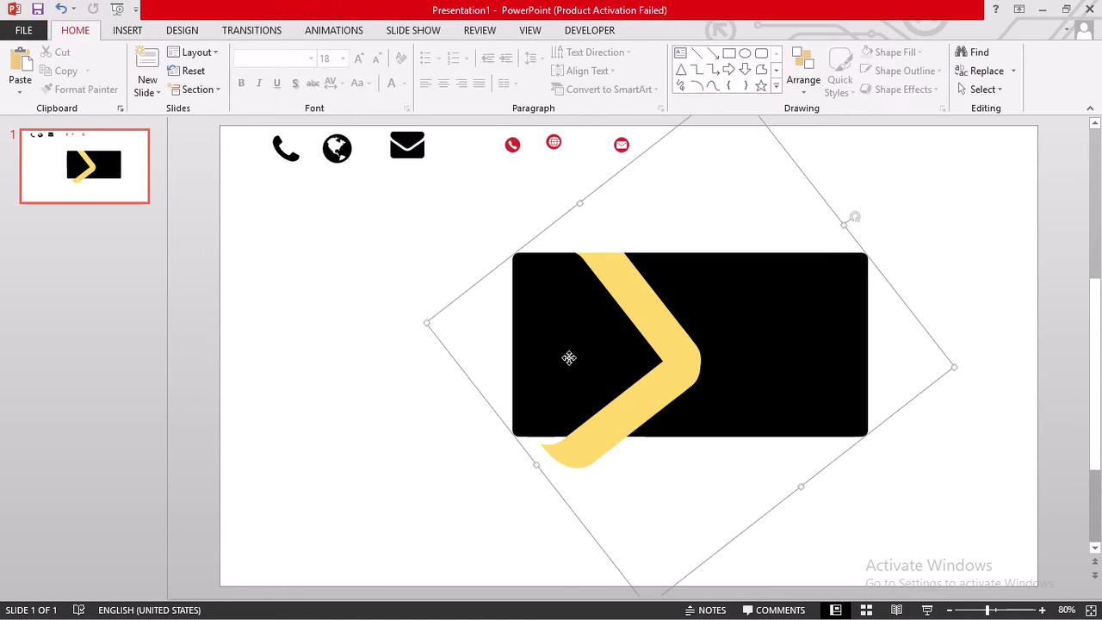
click(568, 452)
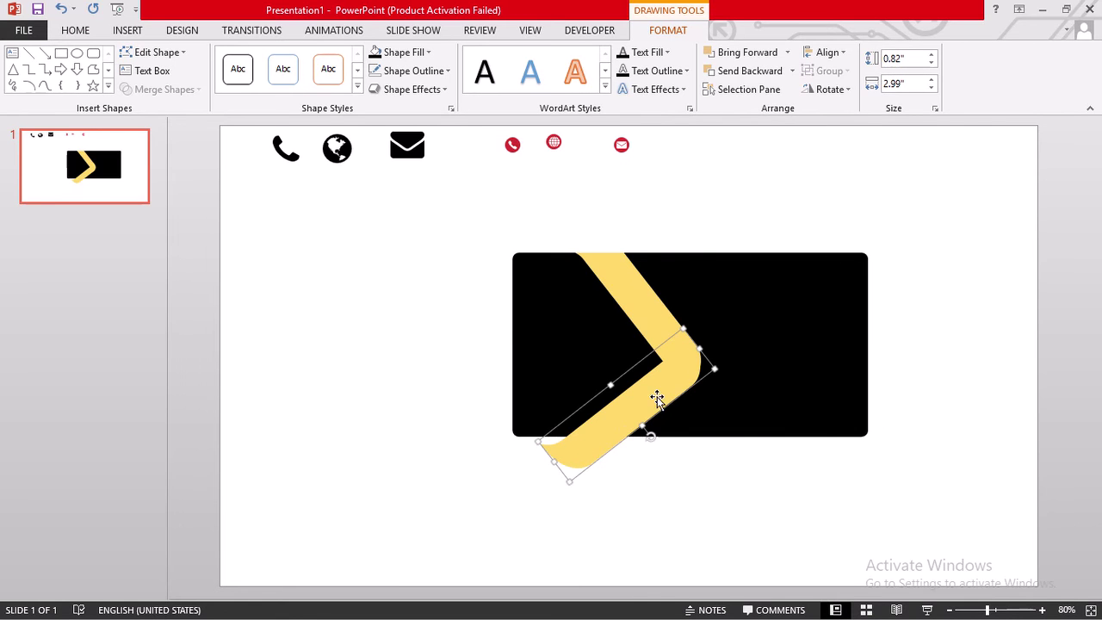
mouse_move(657, 402)
mouse_down()
mouse_move(659, 431)
mouse_move(655, 392)
mouse_move(654, 406)
mouse_up()
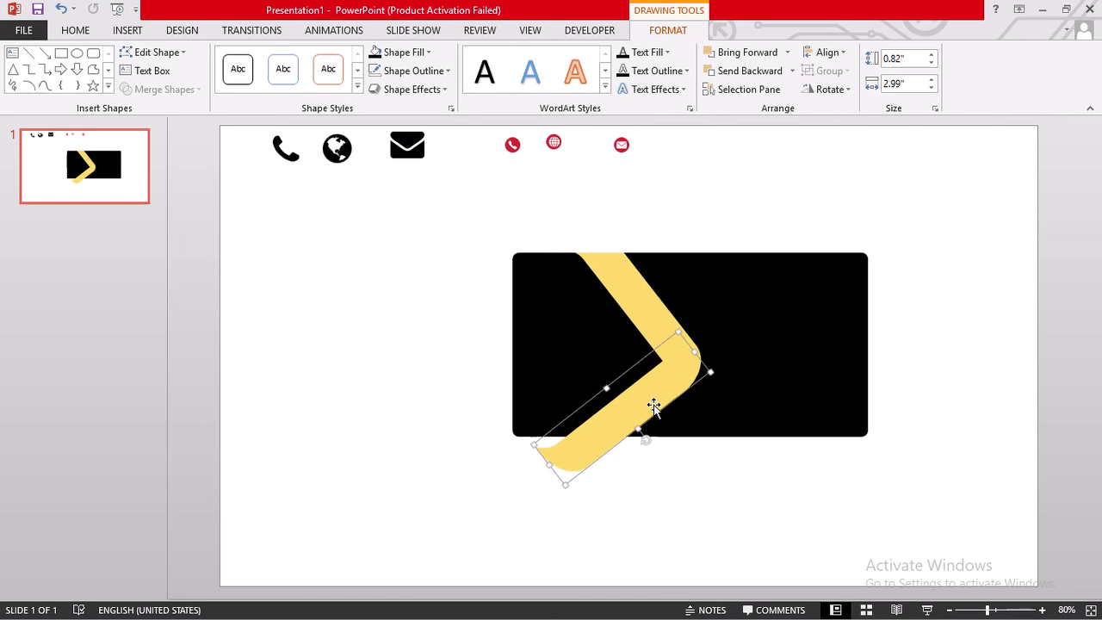
key(ctrl+Right)
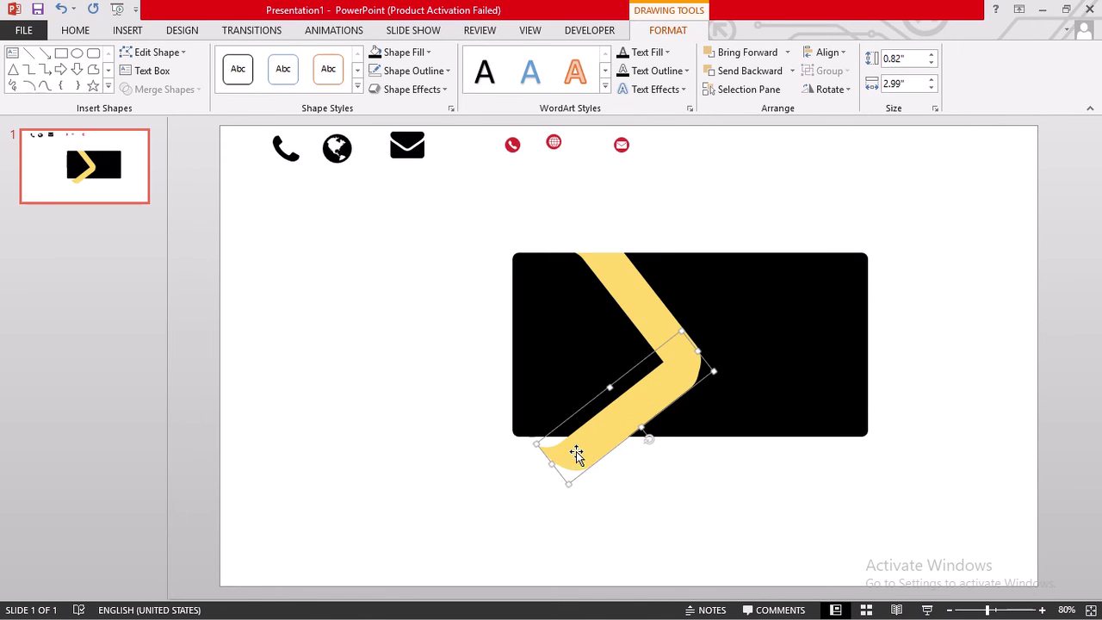
shift+click(529, 417)
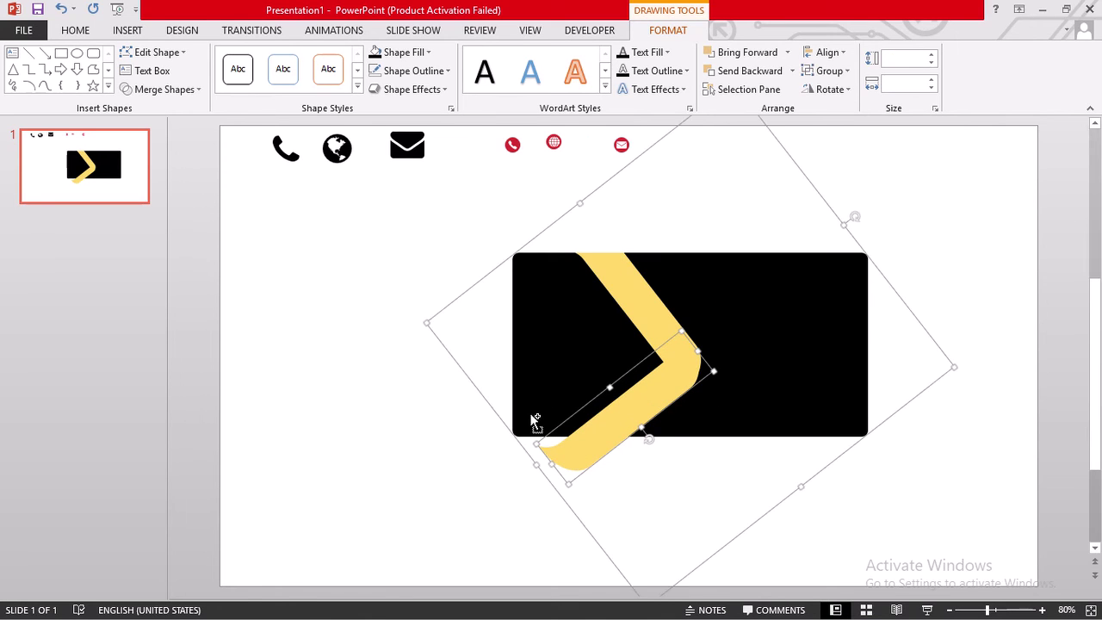
click(196, 92)
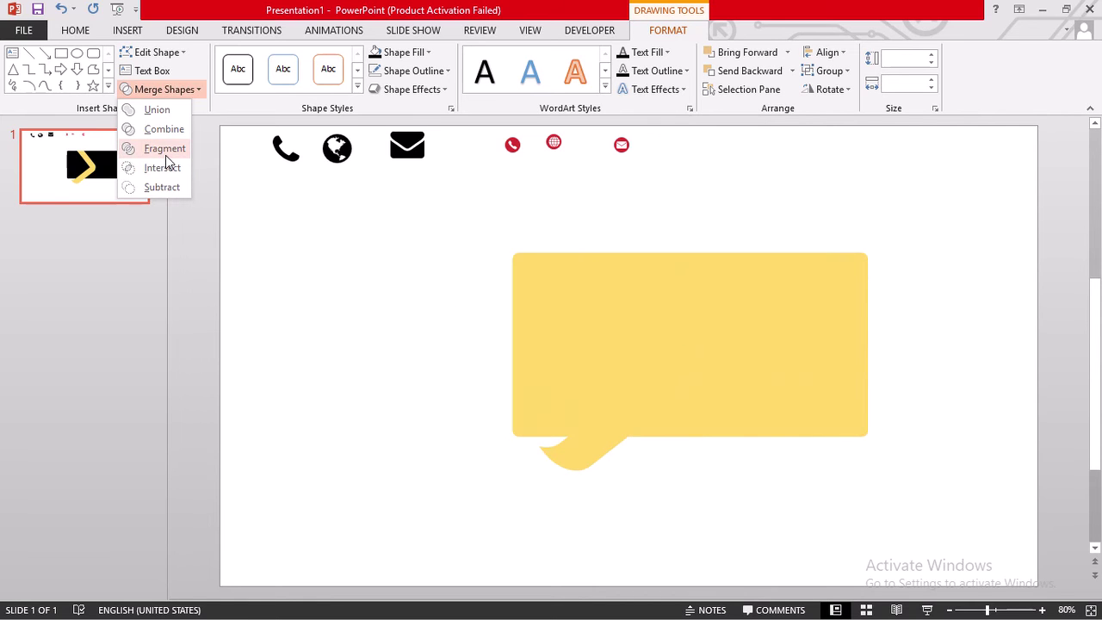
click(166, 155)
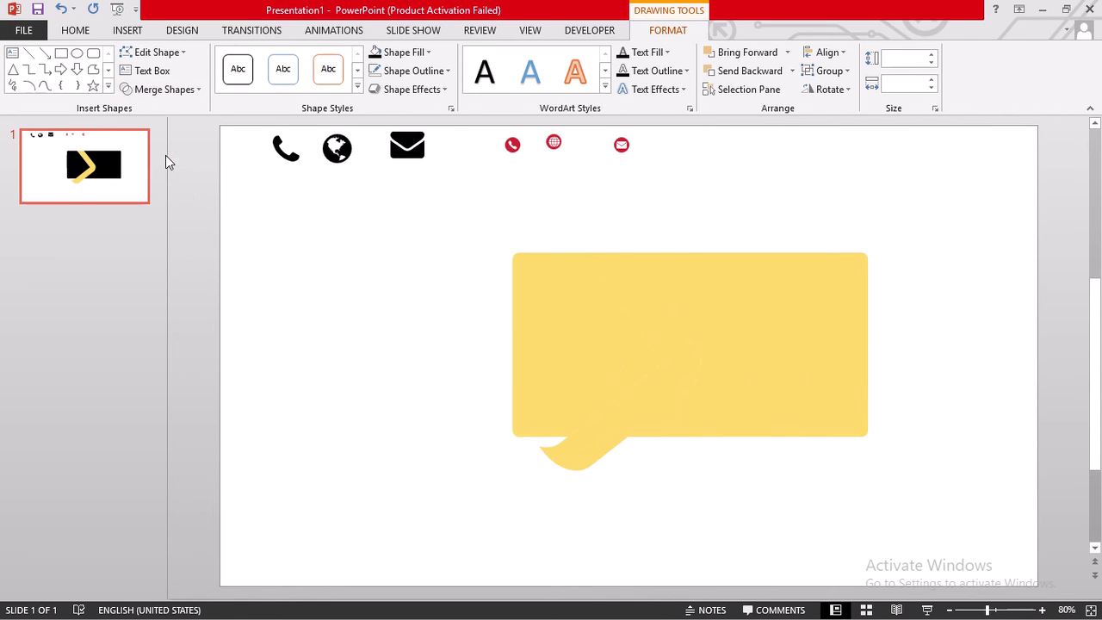
- Delete the small yellow piece hanging below the card
click(597, 532)
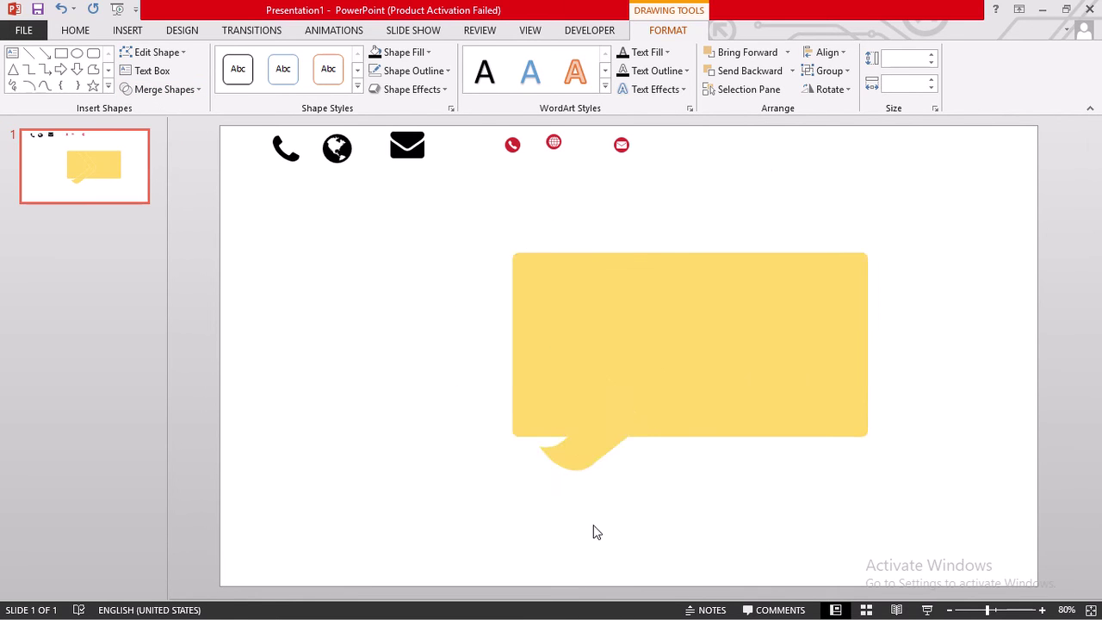
click(564, 461)
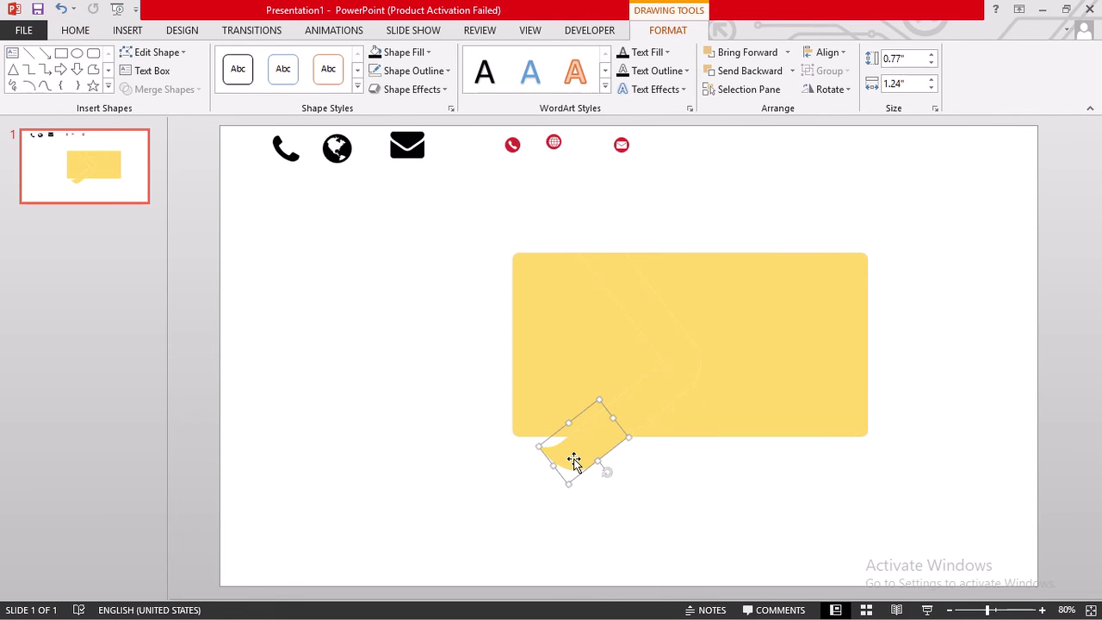
key(Delete)
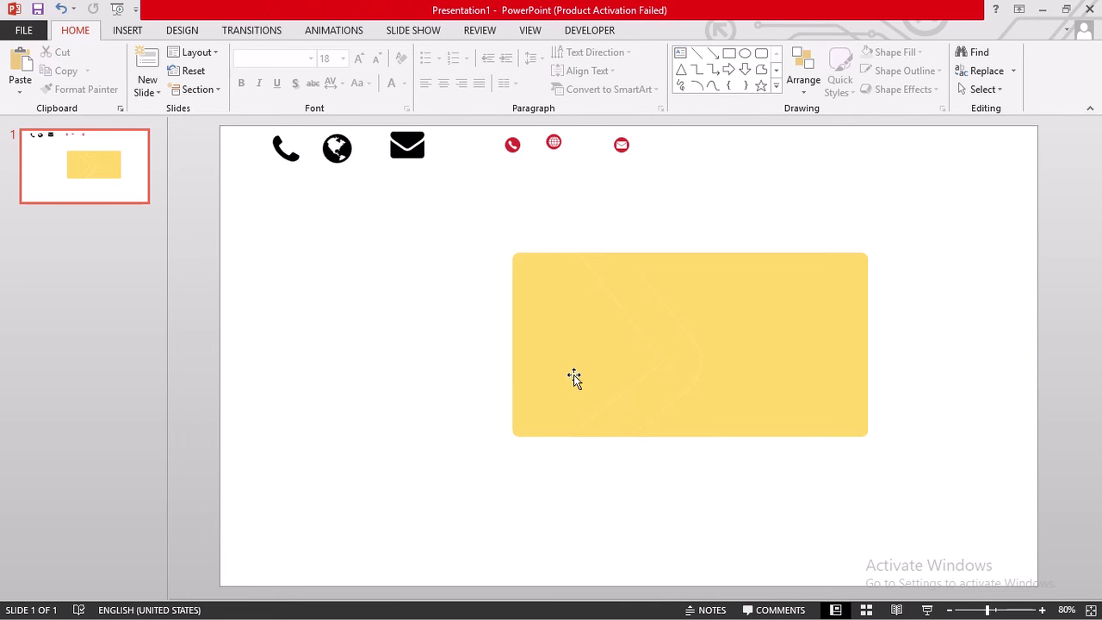
click(637, 400)
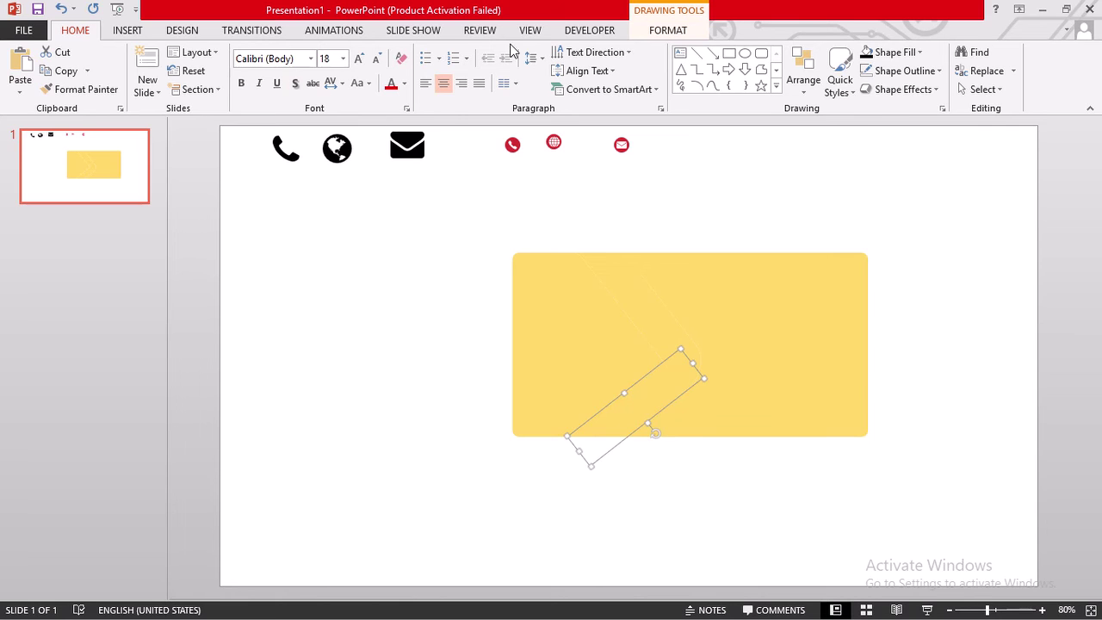
click(668, 35)
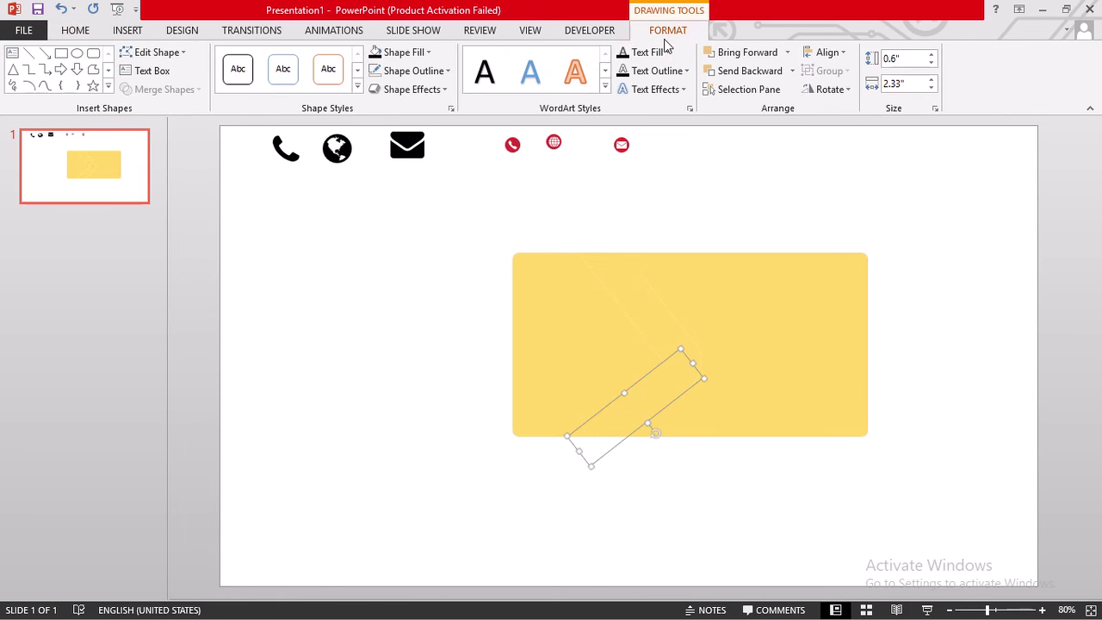
- Fill the chevron's lower strip Blue-Gray and its upper band red
click(419, 52)
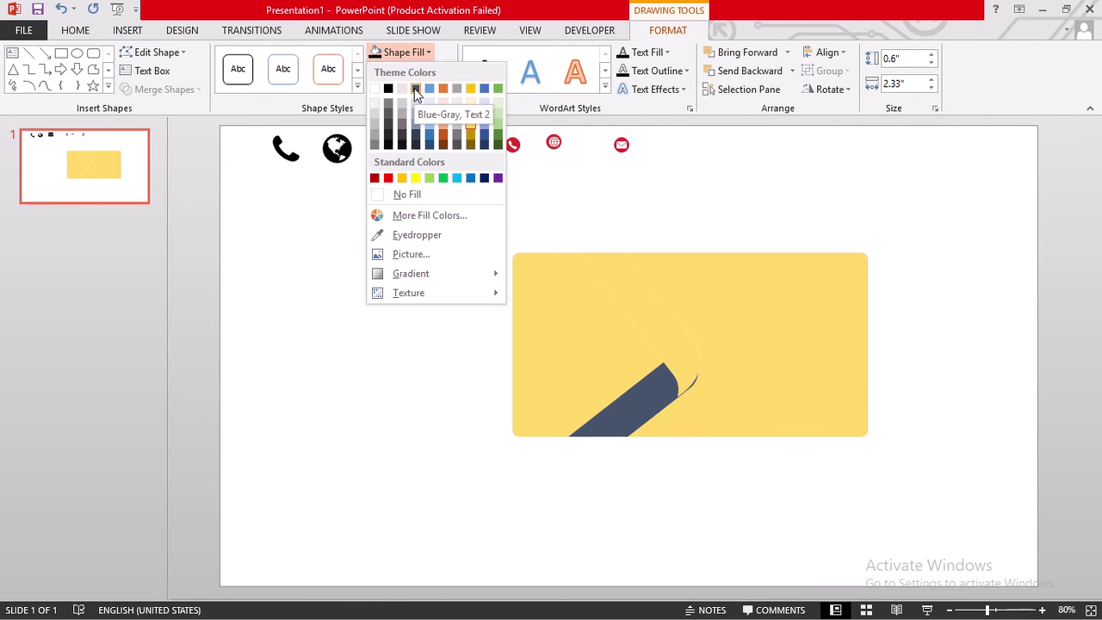
click(416, 88)
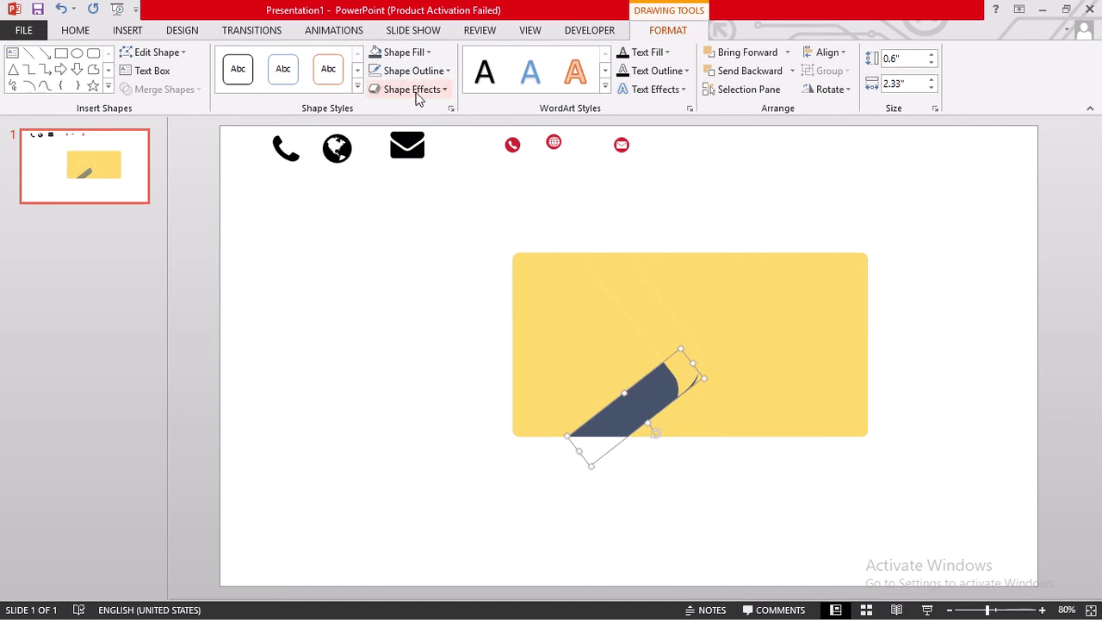
click(650, 325)
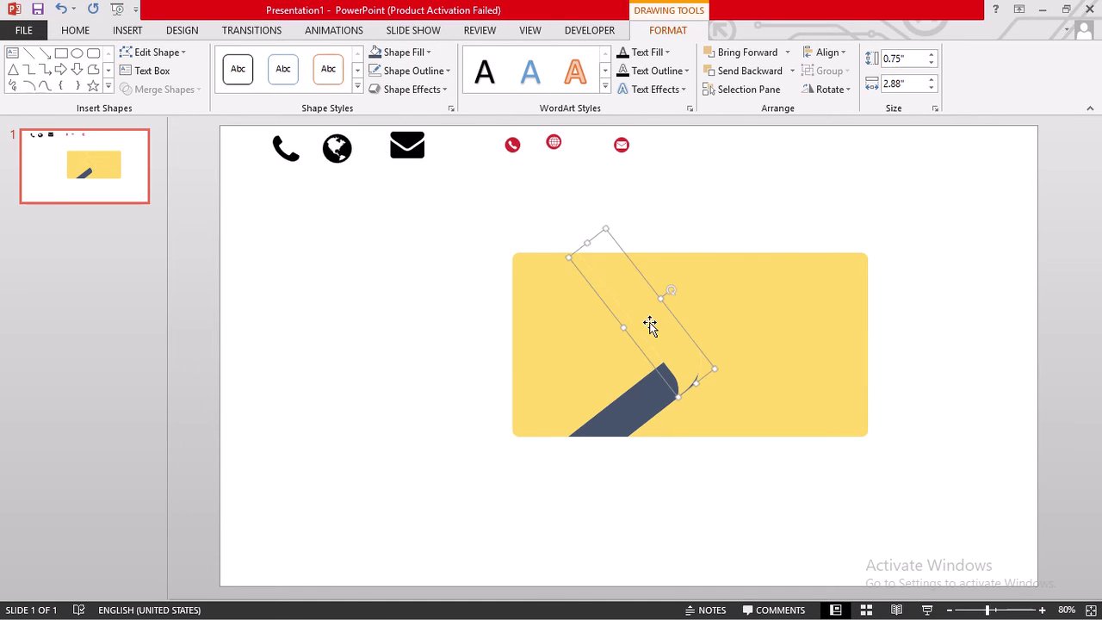
click(418, 51)
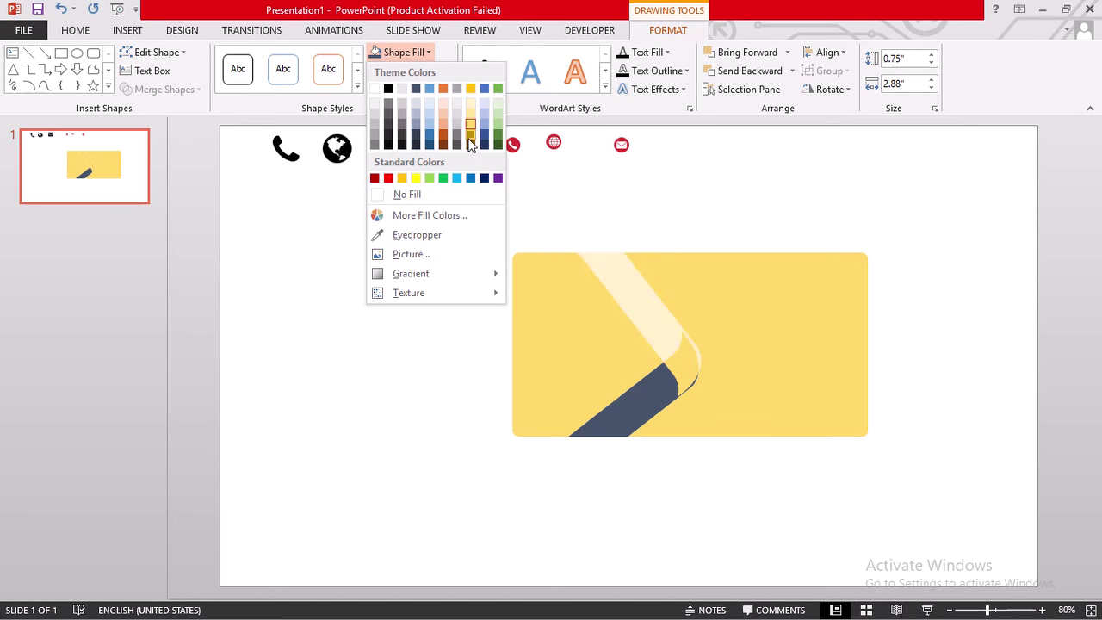
click(388, 178)
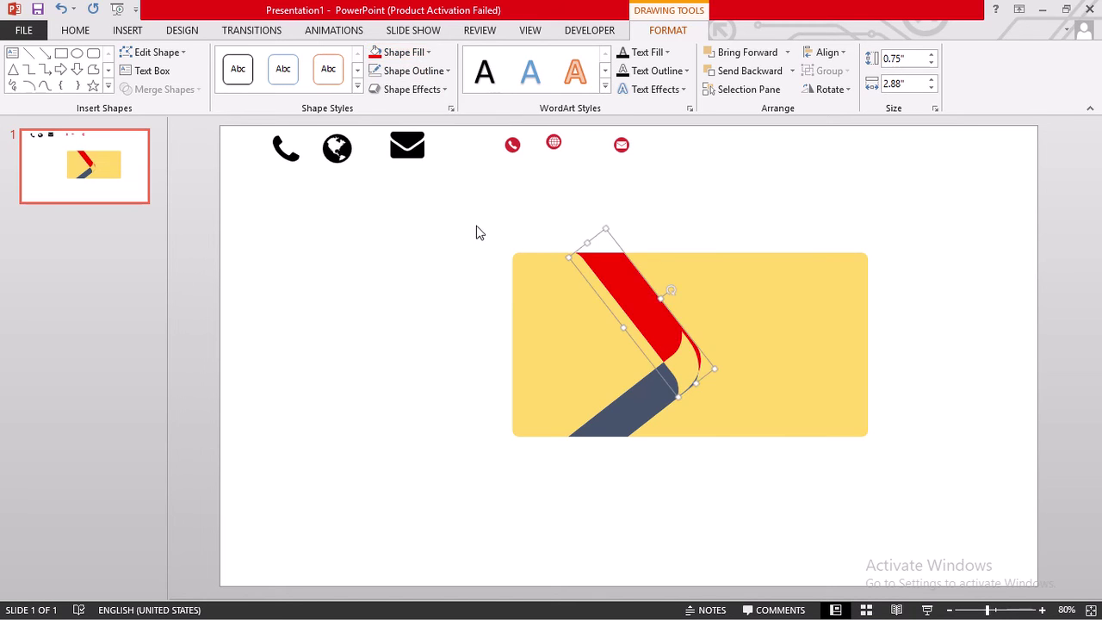
click(546, 339)
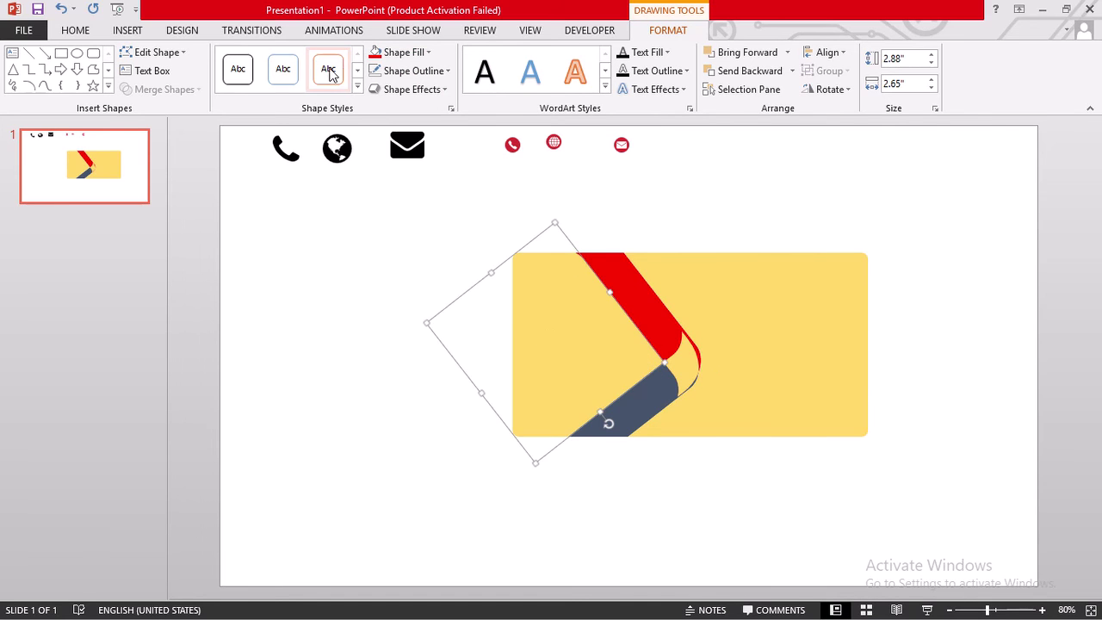
click(407, 53)
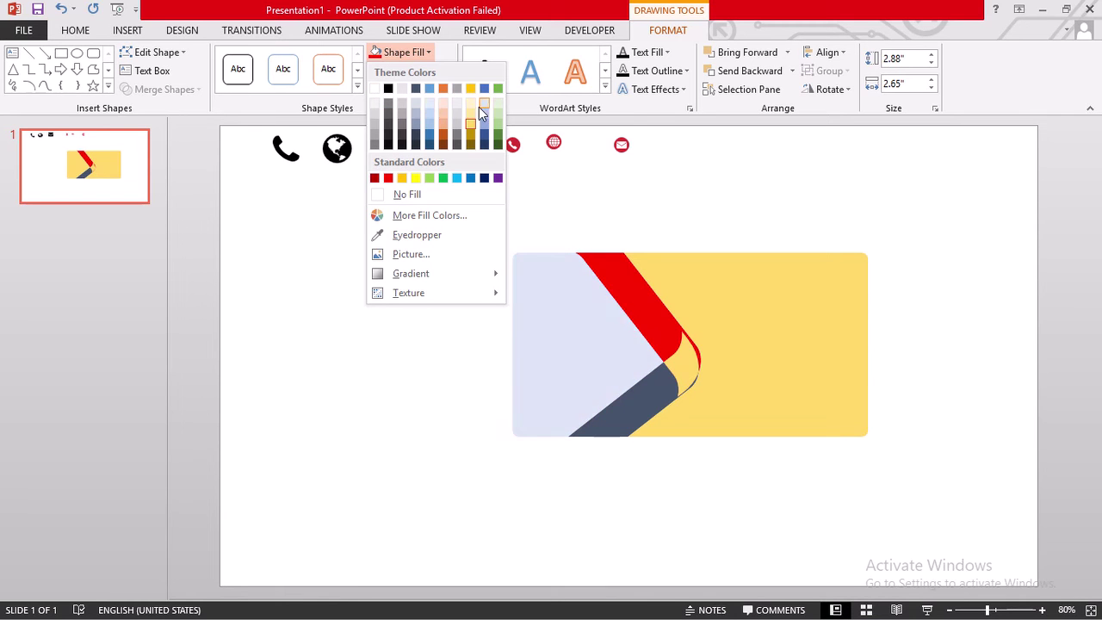
- Set the slide background to a solid Black, Text 1, Lighter 50% grey
click(340, 383)
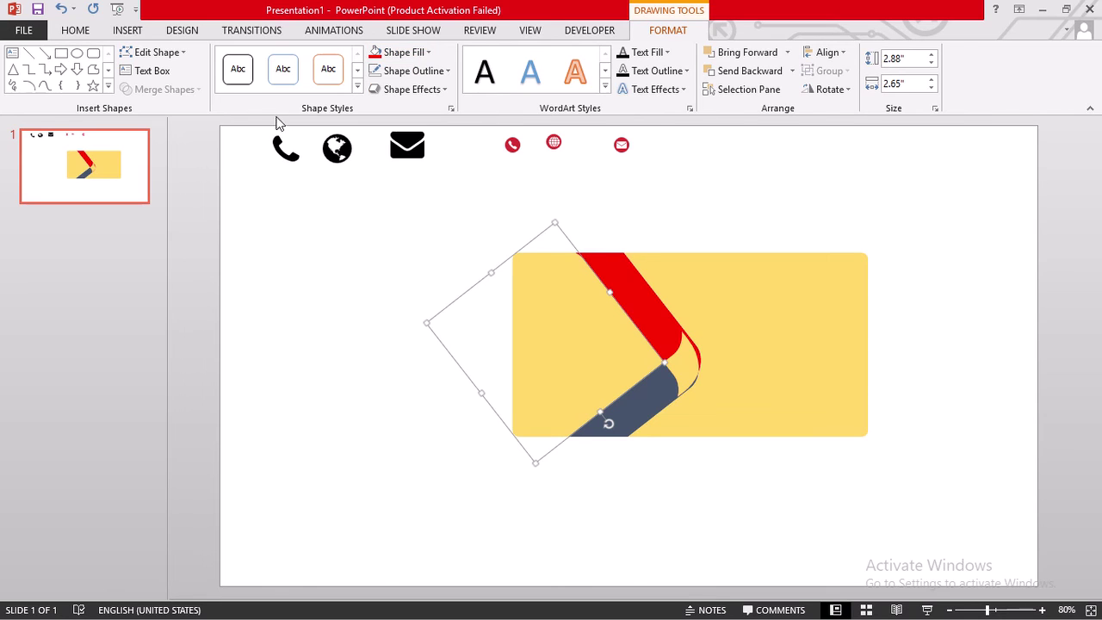
click(140, 36)
click(77, 32)
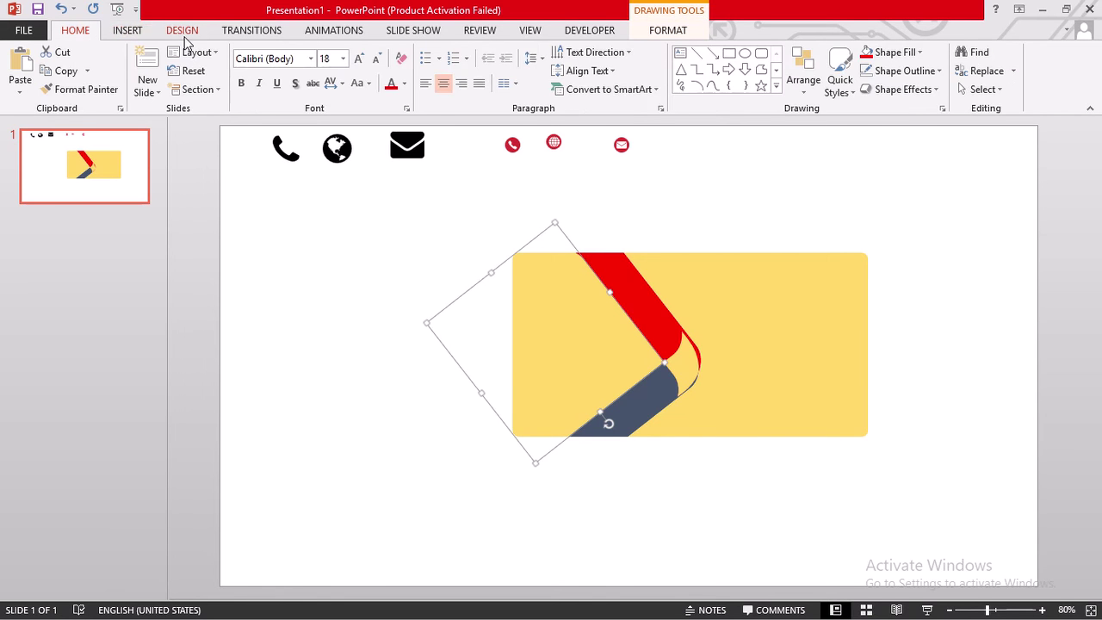
scroll(654, 86, down, 2)
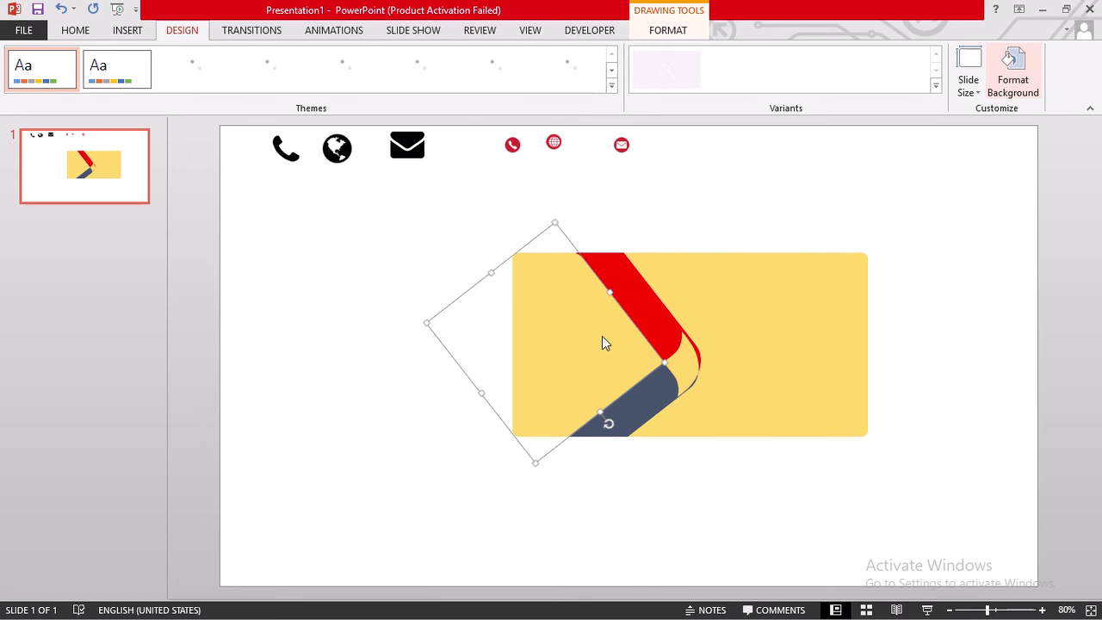
click(1027, 98)
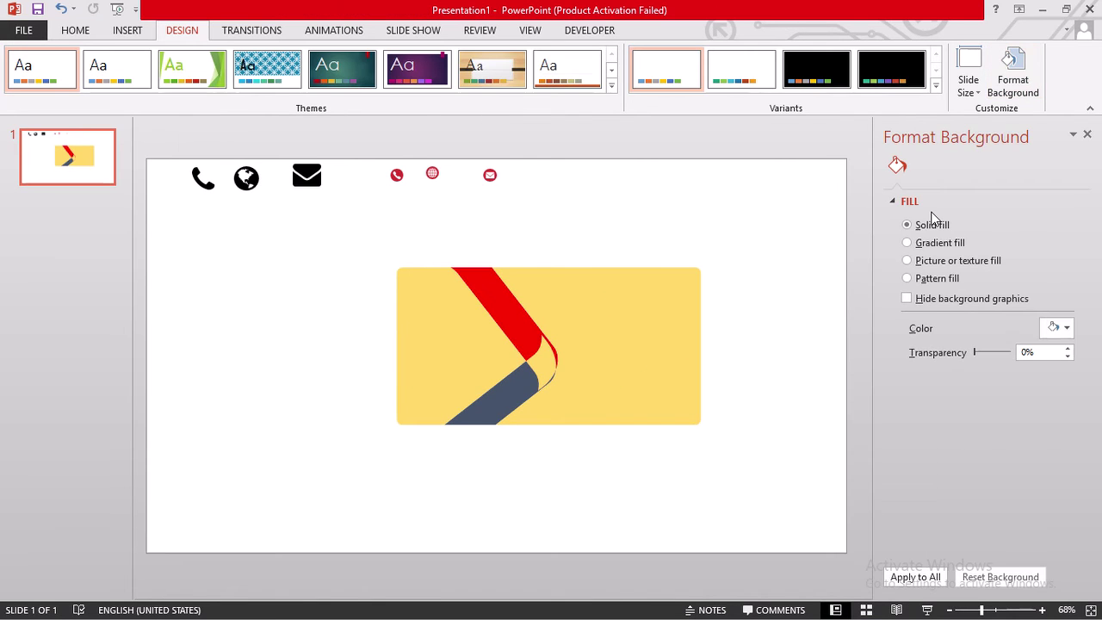
click(1059, 328)
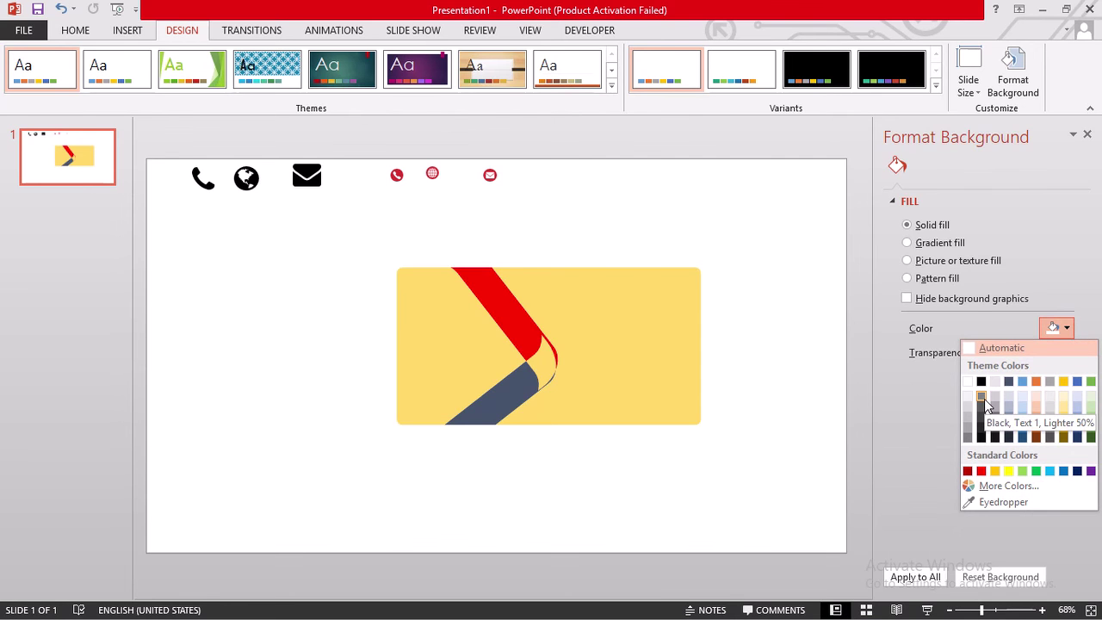
click(984, 399)
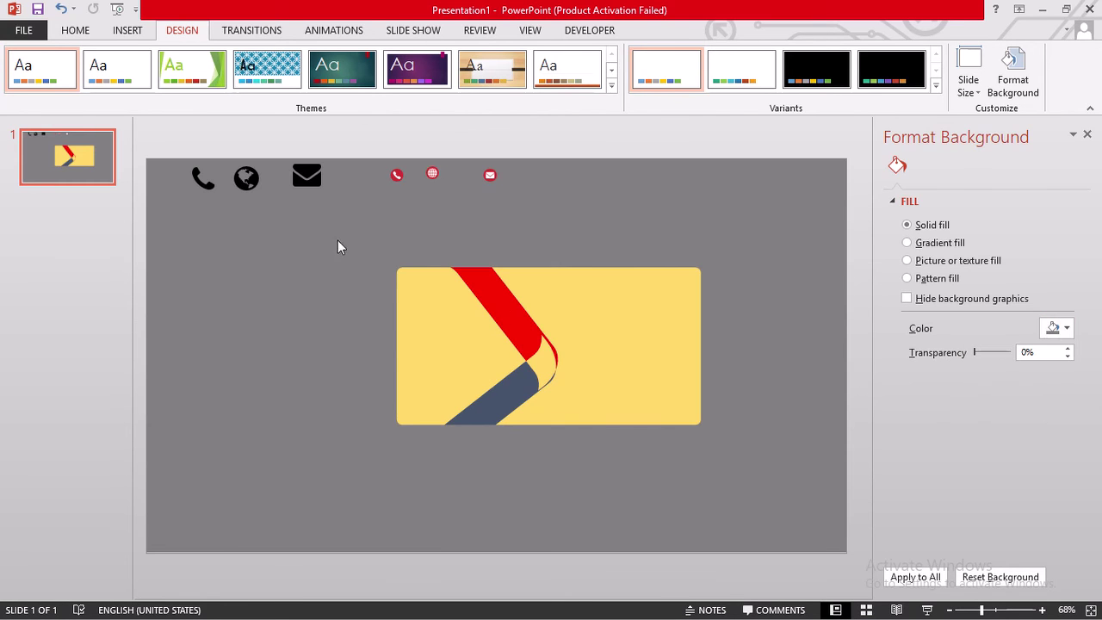
click(459, 366)
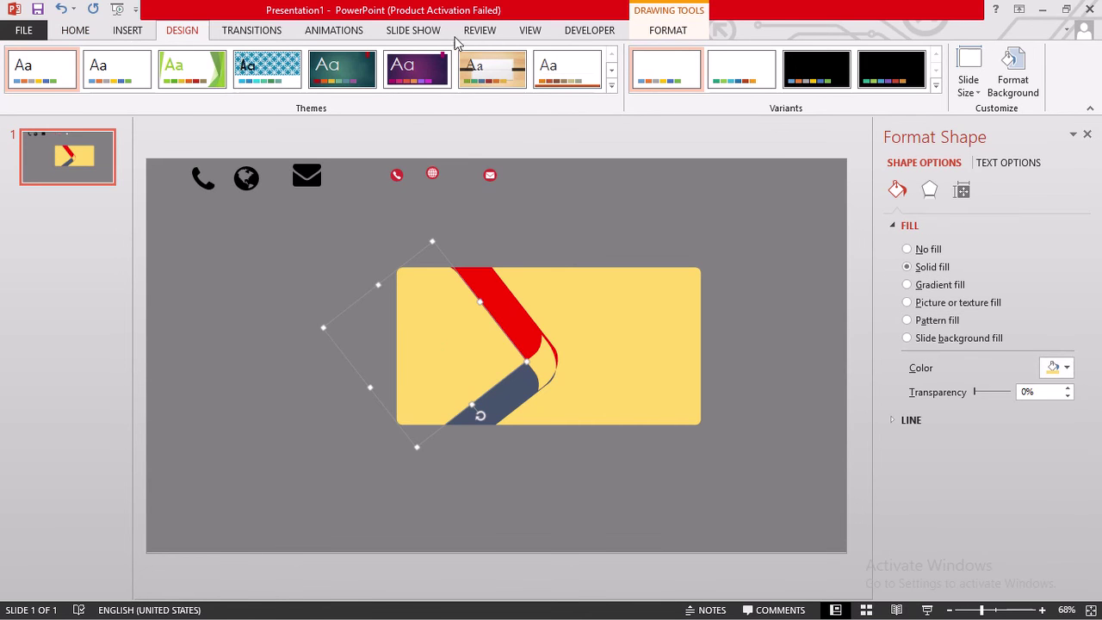
- Fill the large rotated shape on the card's left white
click(680, 32)
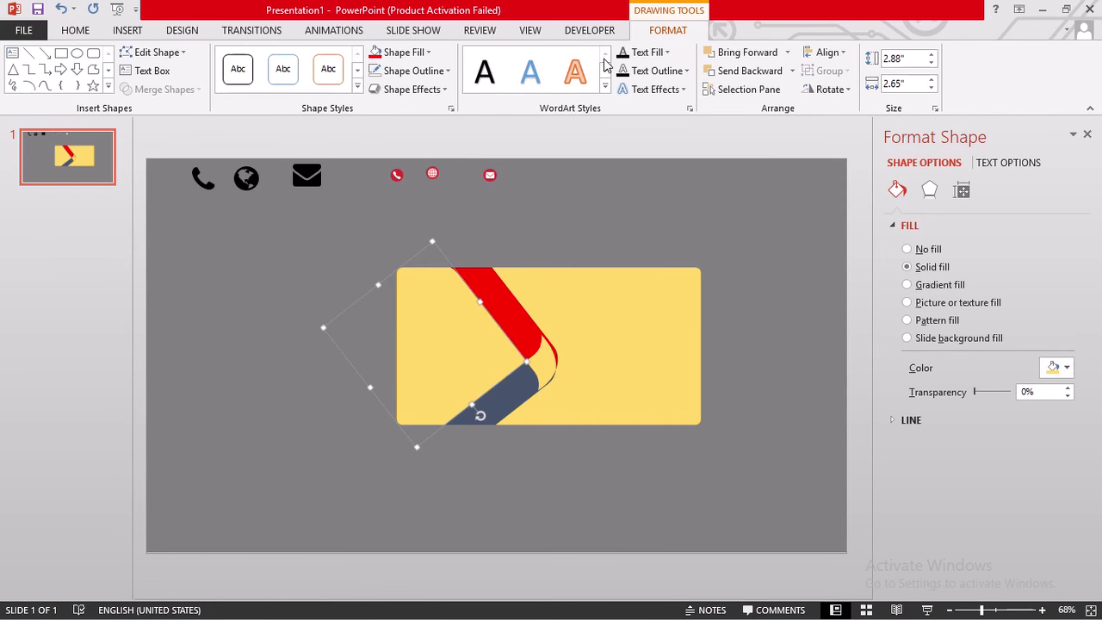
click(428, 52)
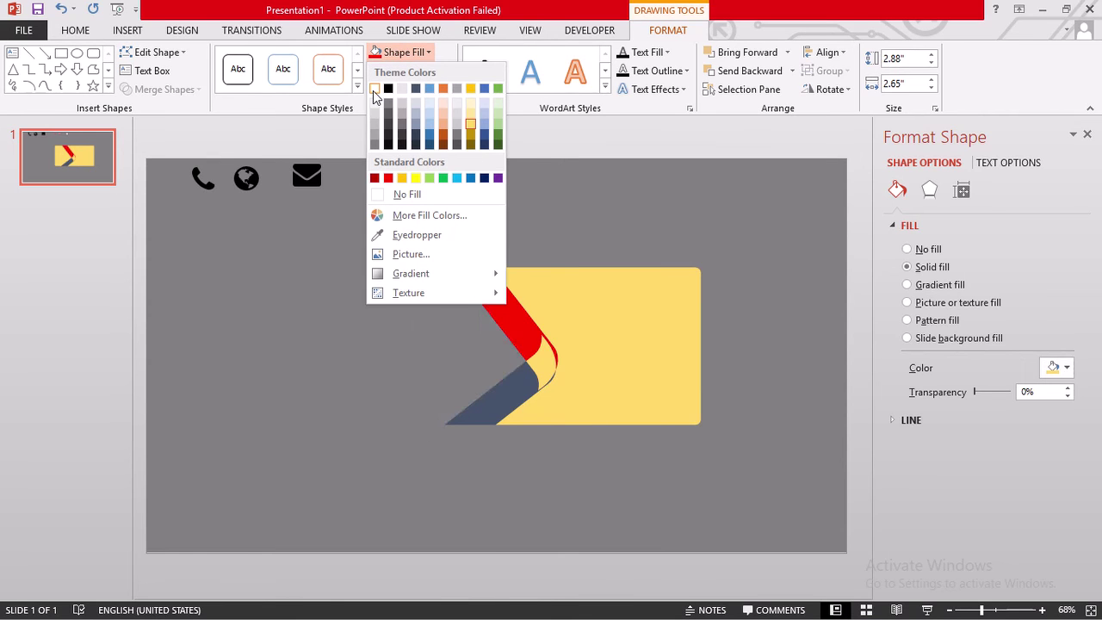
click(374, 89)
click(543, 279)
- Stretch the small curved tip down-left along the dark band and fill it red
click(543, 363)
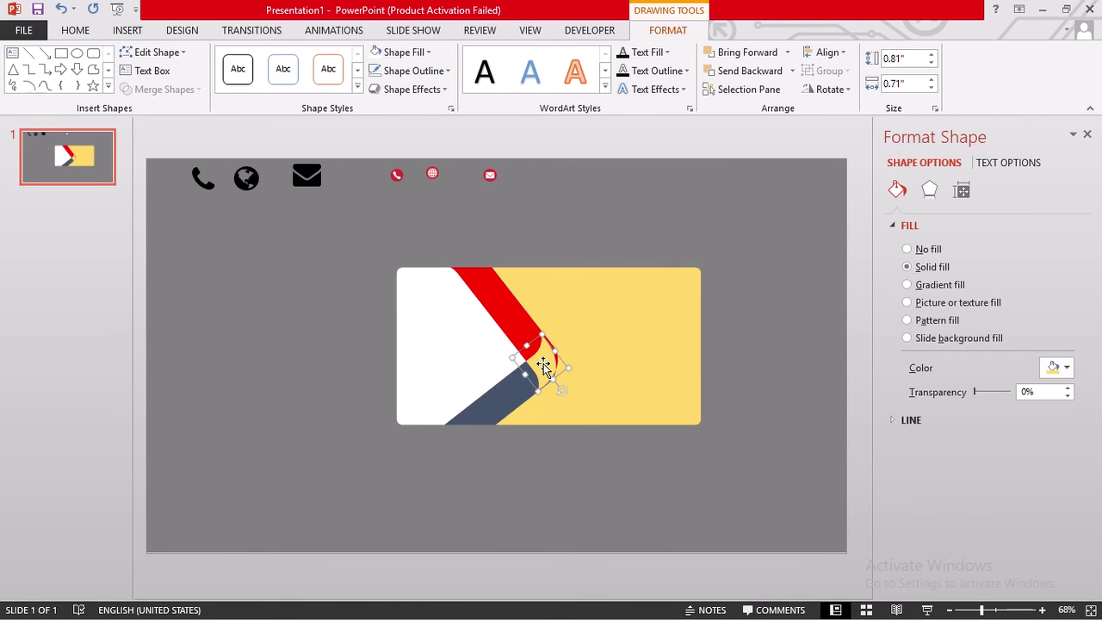
drag(524, 374, 453, 437)
click(428, 53)
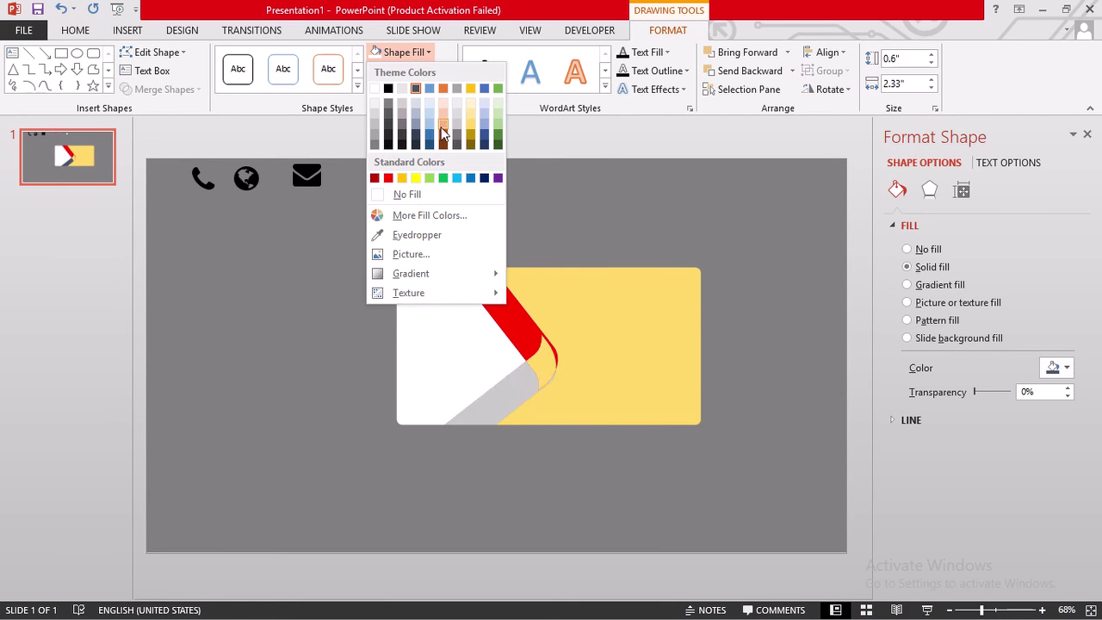
click(389, 178)
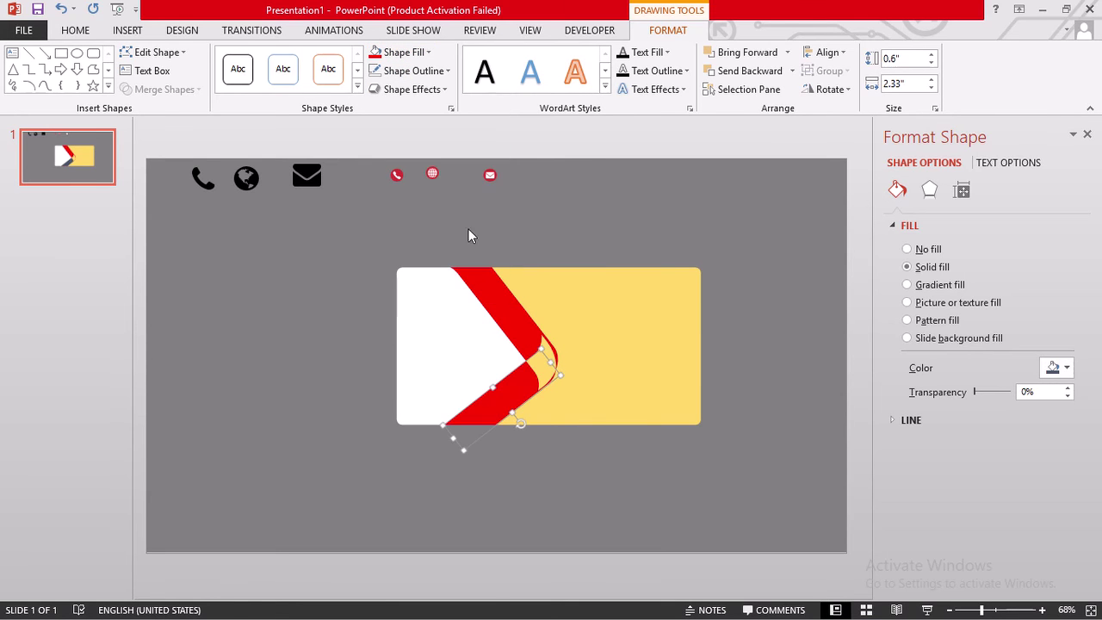
- Fill the small yellow curved piece red as well
click(537, 370)
click(398, 53)
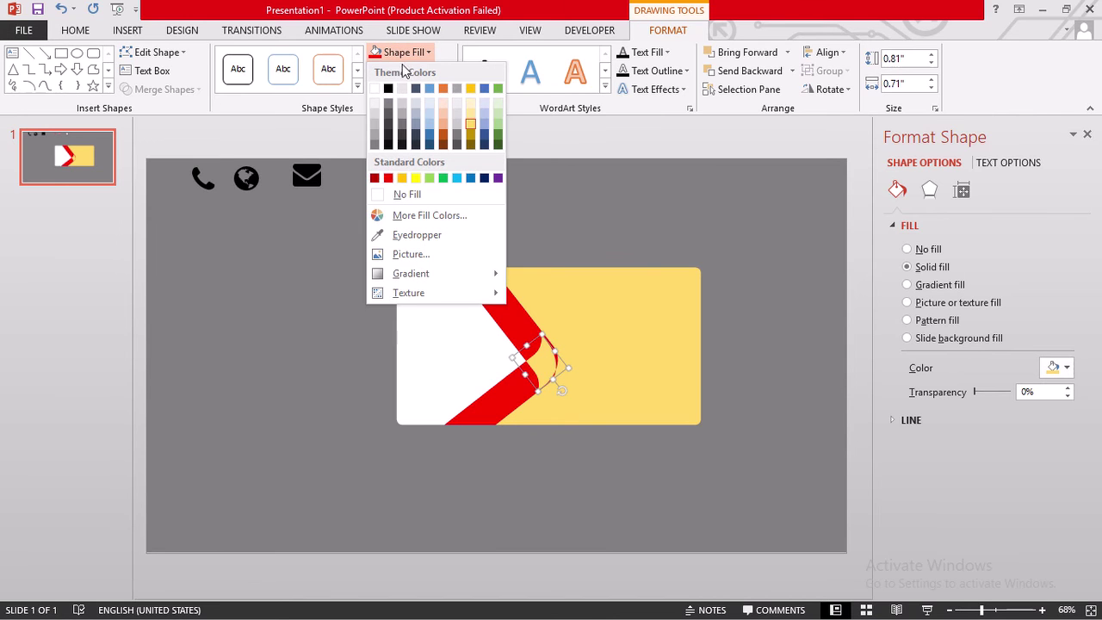
click(389, 178)
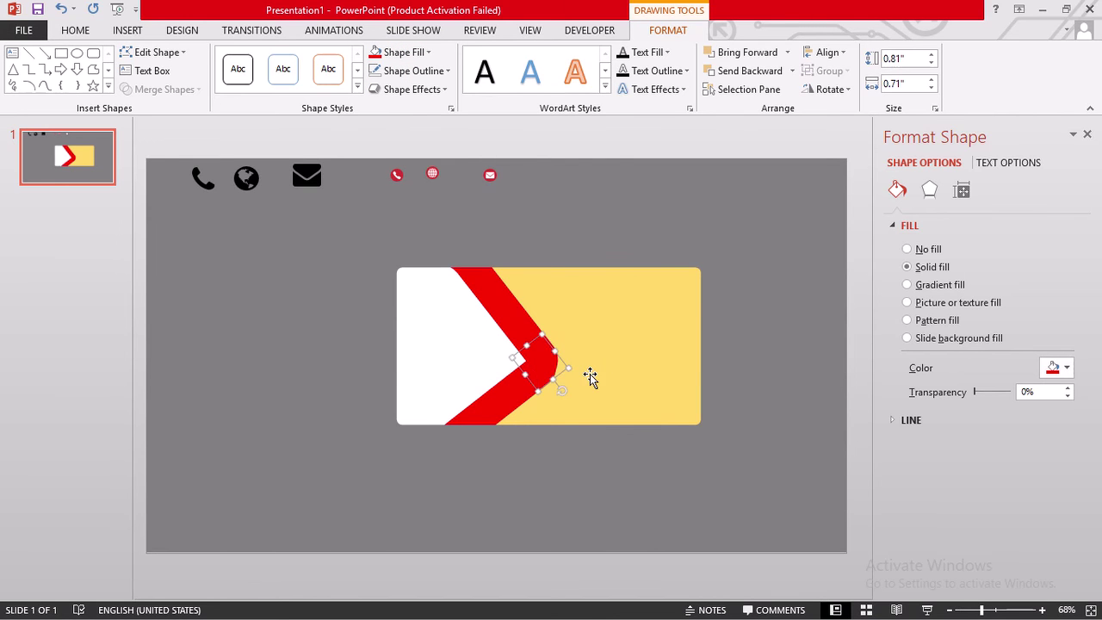
click(601, 360)
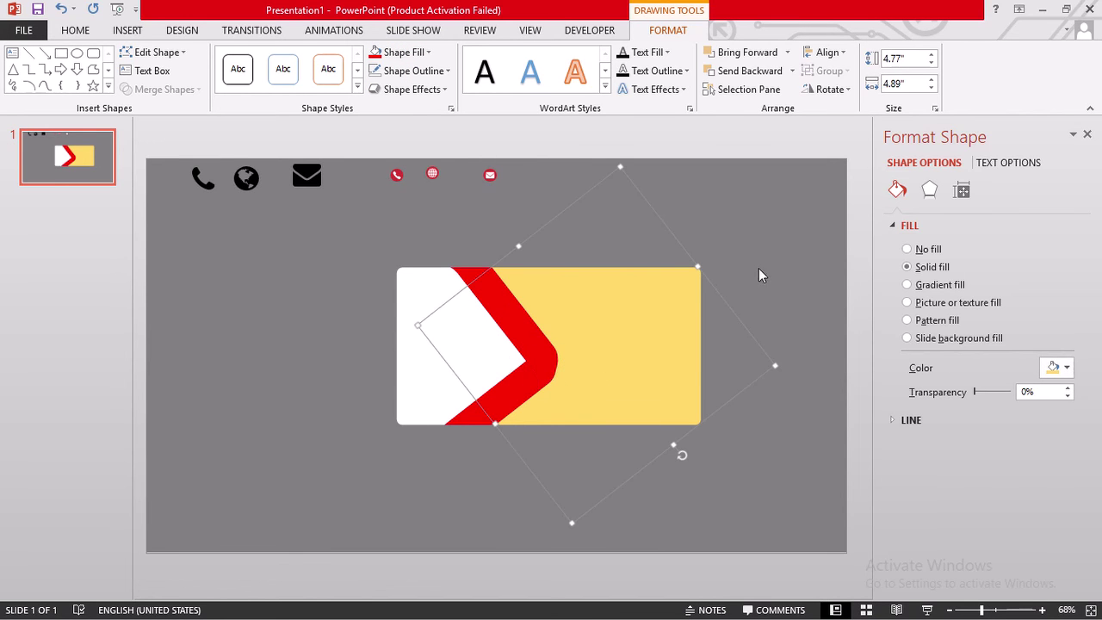
click(341, 302)
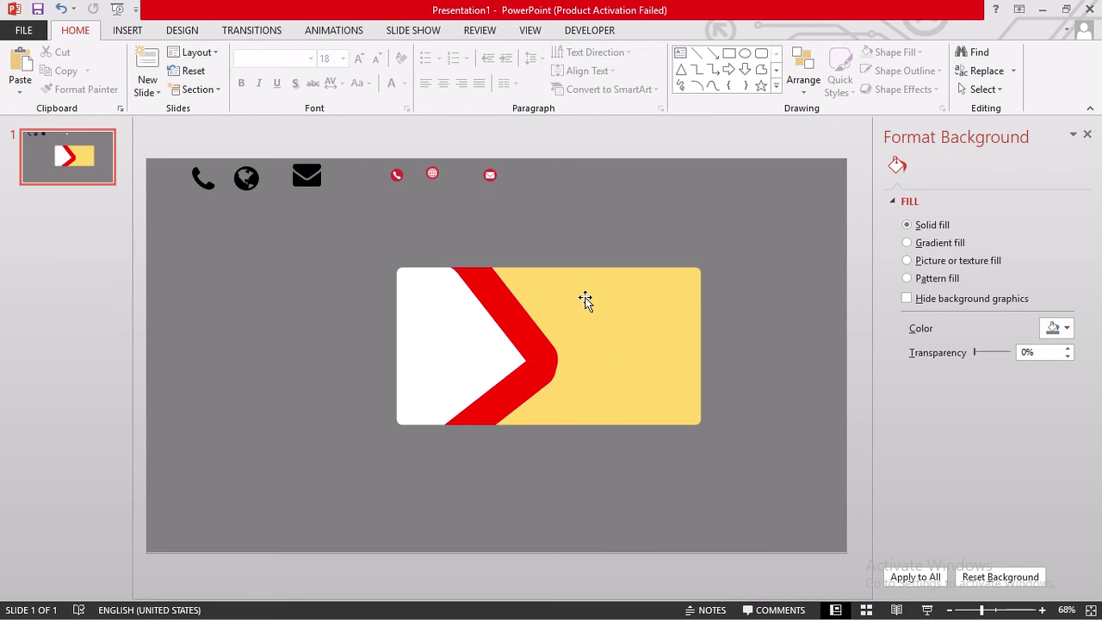
- Move both red bands up-right and nudge them until they join along the white section's edge
click(491, 299)
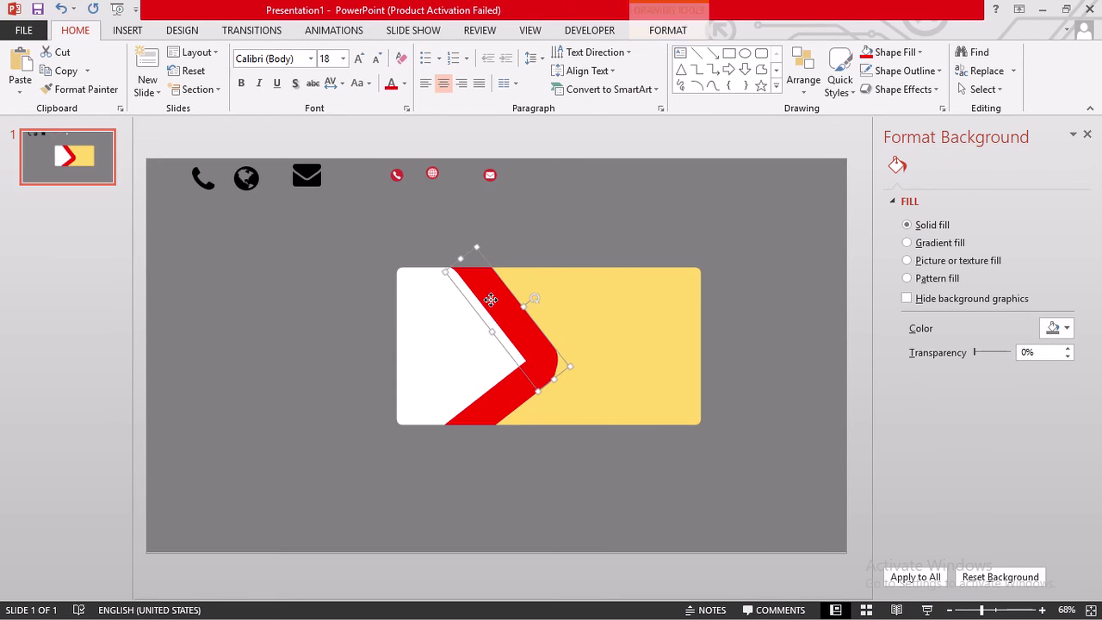
shift+click(502, 420)
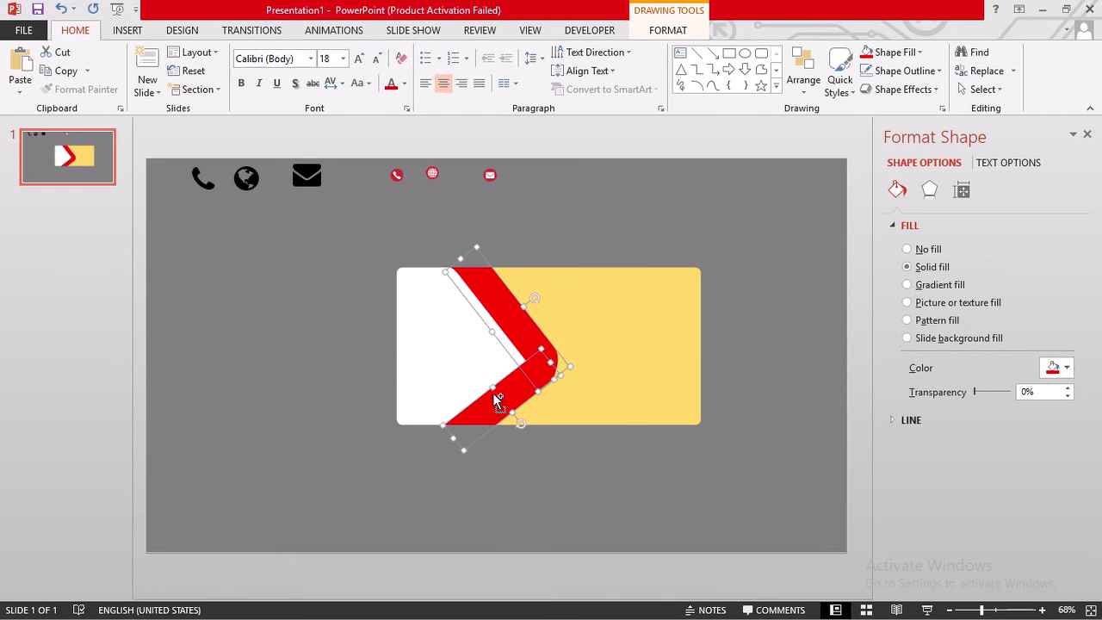
drag(497, 400, 536, 365)
key(Right)
key(Right)
key(Right)
key(Right)
key(Right)
key(Right)
key(Right)
key(Right)
key(Right)
key(Right)
key(Right)
key(Right)
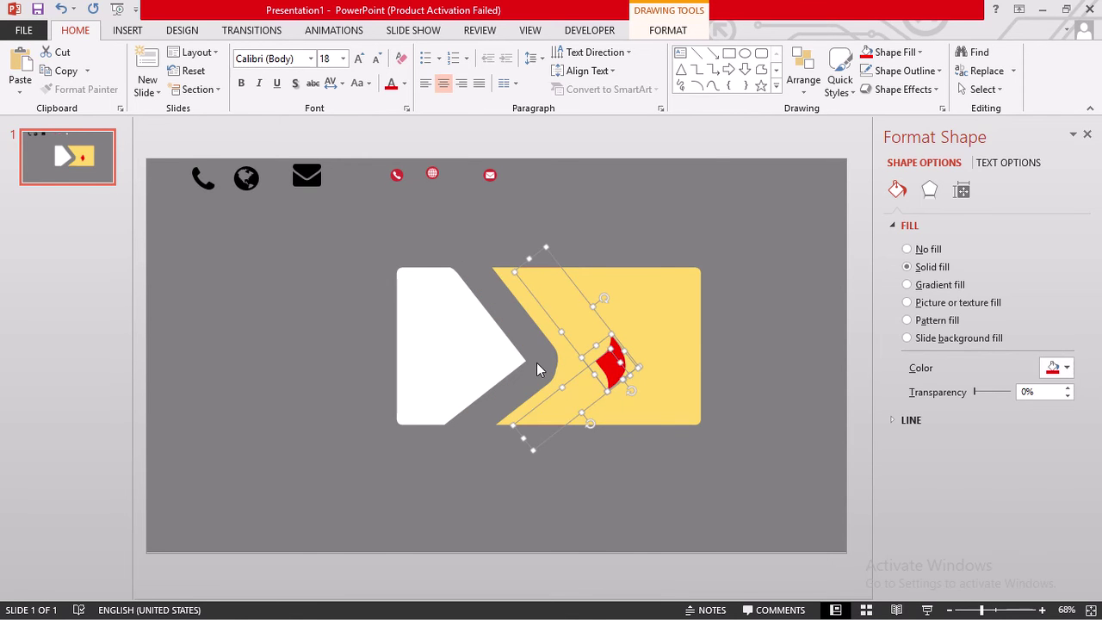
key(Left)
key(Left)
key(Left)
key(Left)
key(Left)
key(Left)
key(Left)
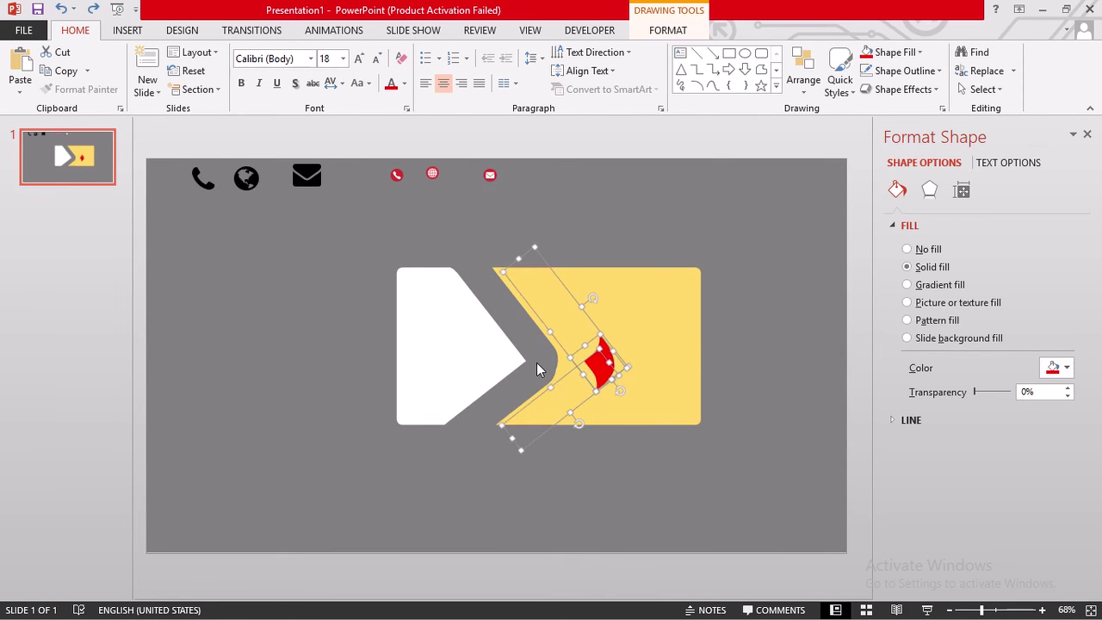
key(Left)
key(Left)
key(Left)
key(Left)
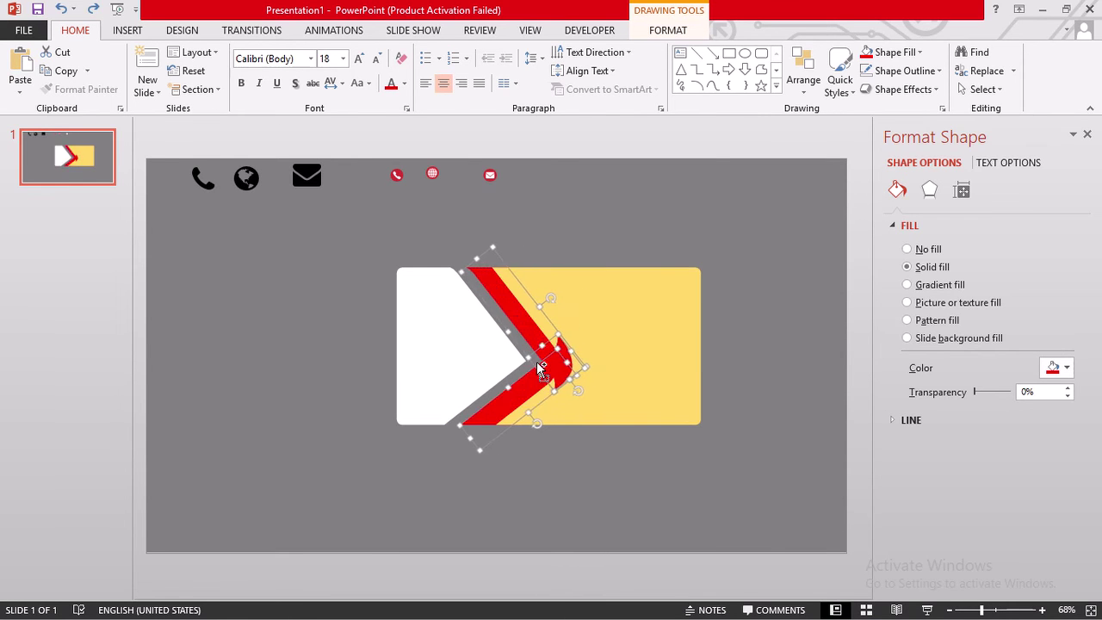
key(Left)
key(Left)
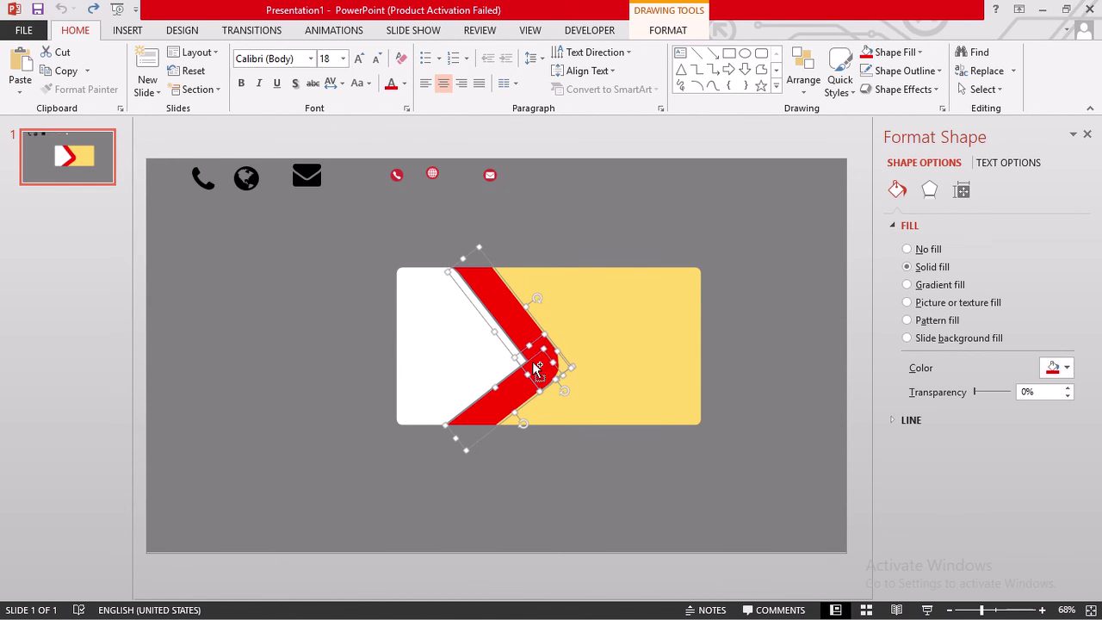
click(775, 328)
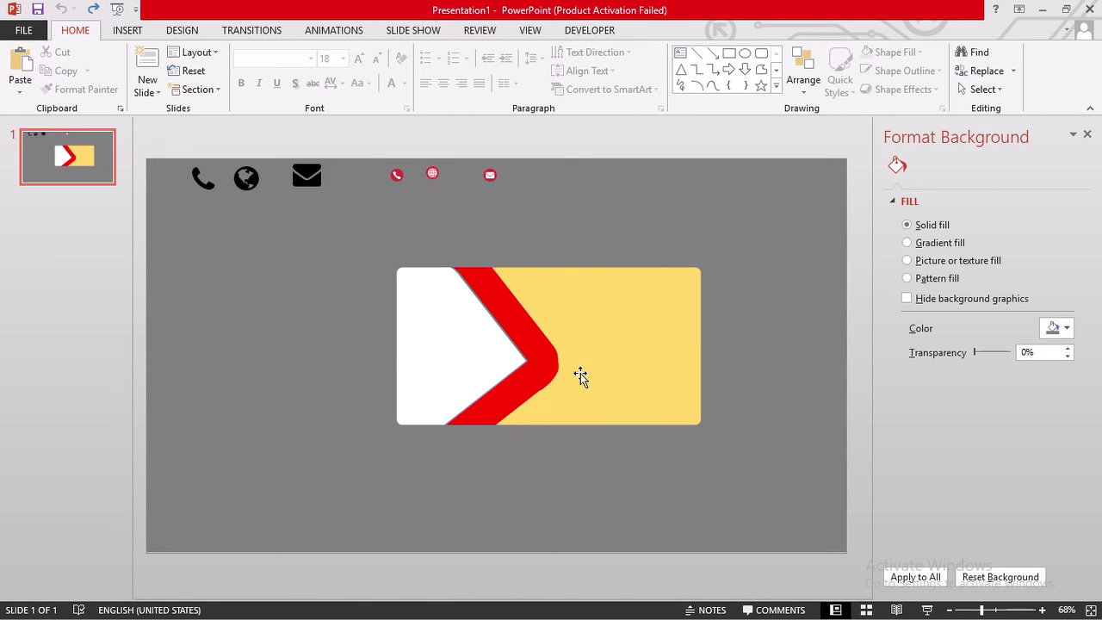
- Drag the red phone, globe and mail icons together to the right above the card
click(398, 172)
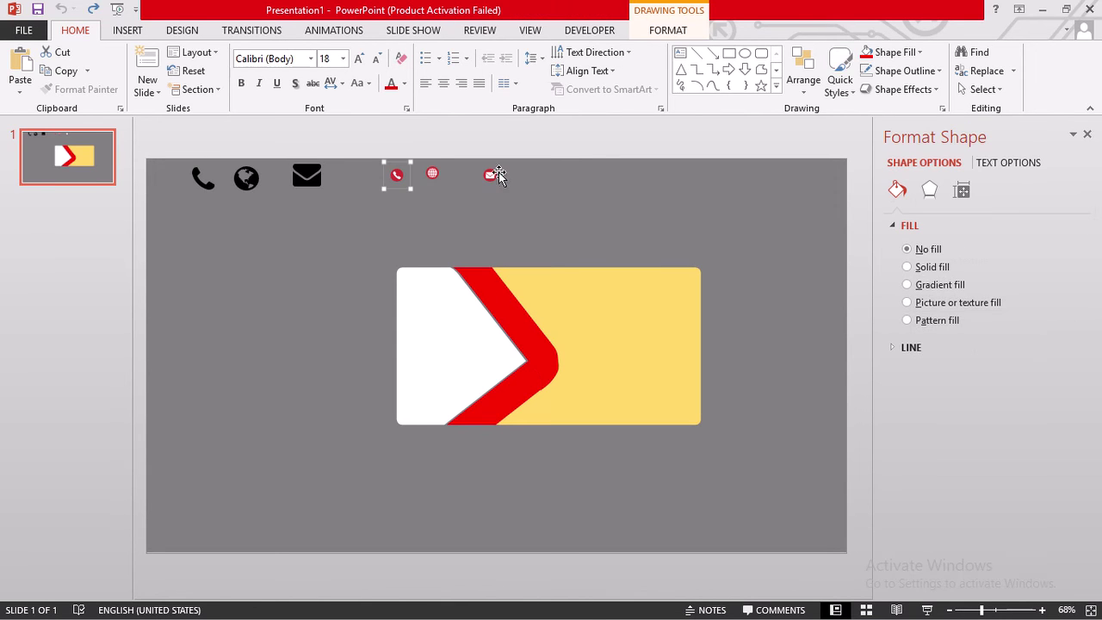
shift+click(432, 174)
shift+click(494, 177)
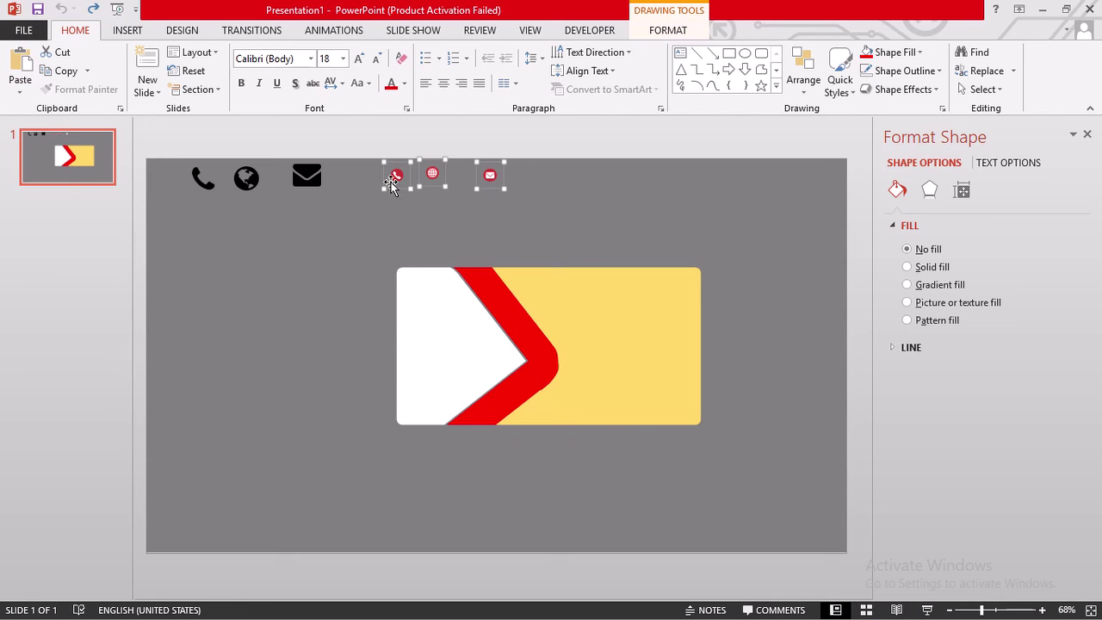
mouse_move(389, 182)
mouse_down()
mouse_move(605, 201)
mouse_move(579, 187)
mouse_up()
click(759, 243)
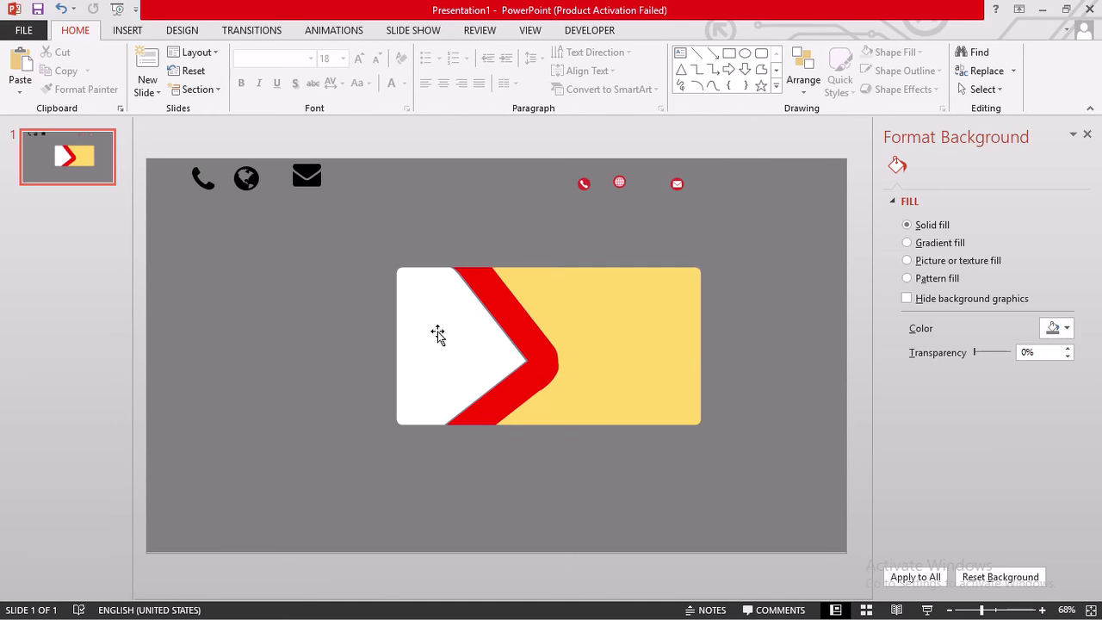
- Start inserting a picture from the computer and browse to the design pictures folder
click(129, 31)
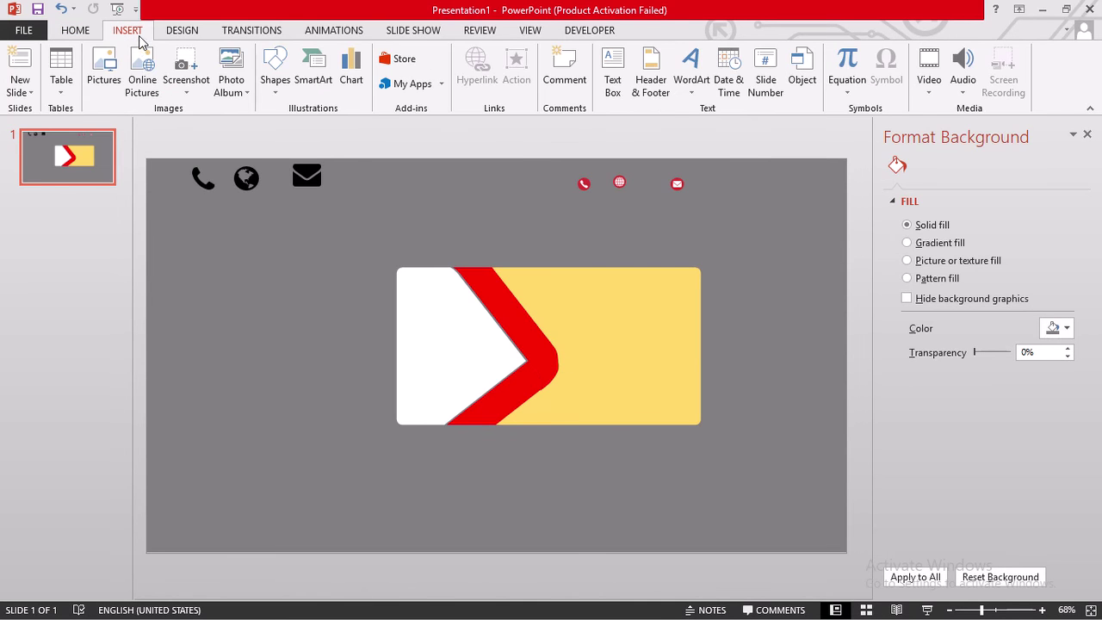
click(105, 79)
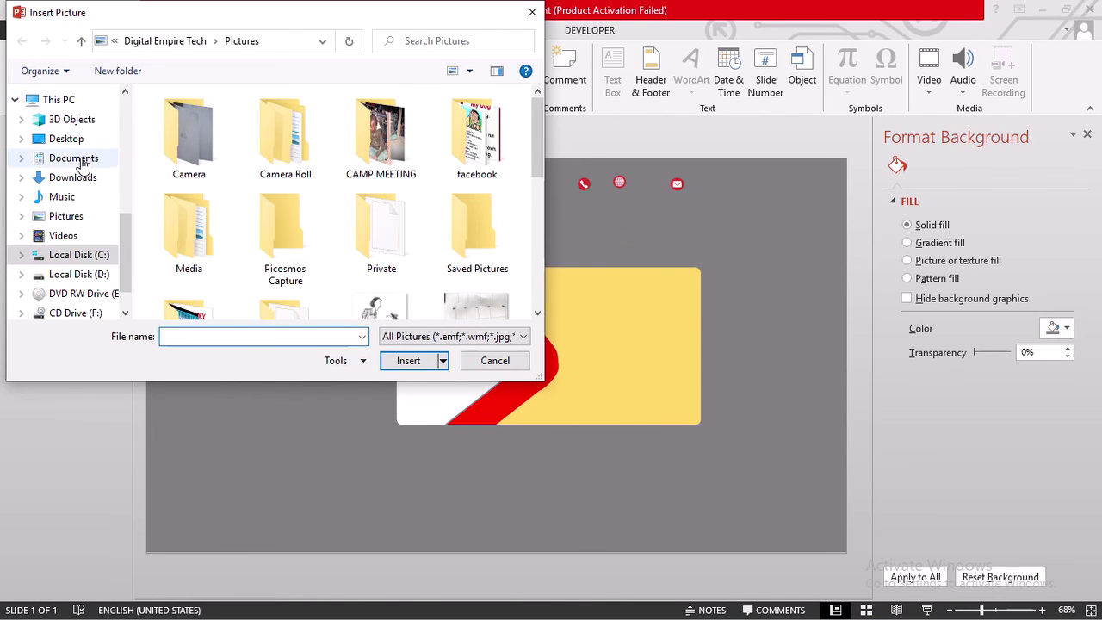
scroll(77, 160, up, 4)
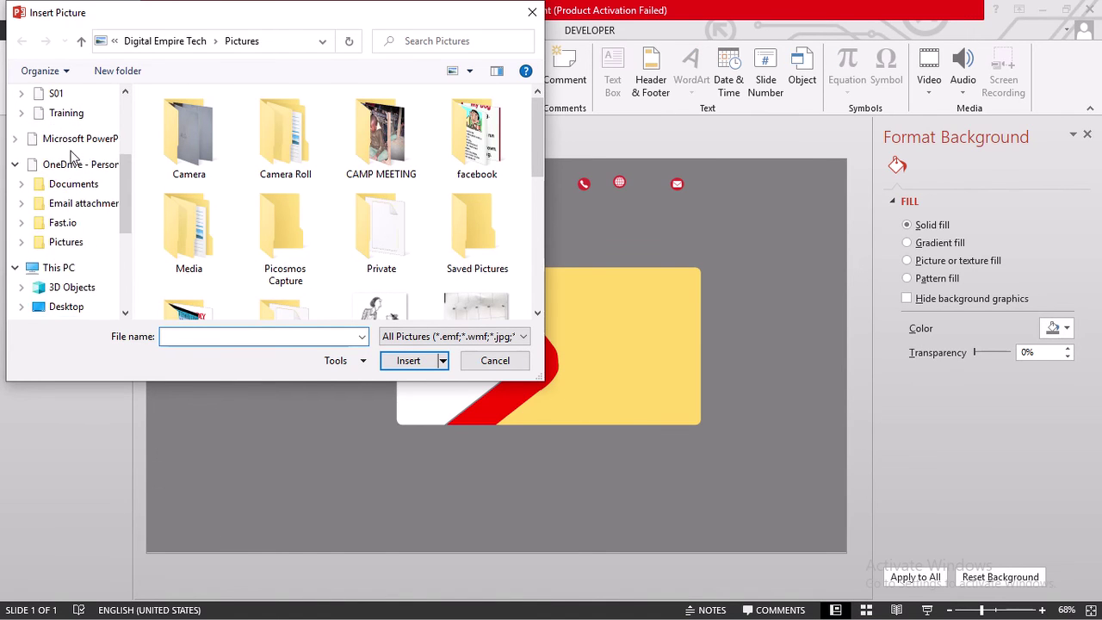
scroll(73, 157, up, 1)
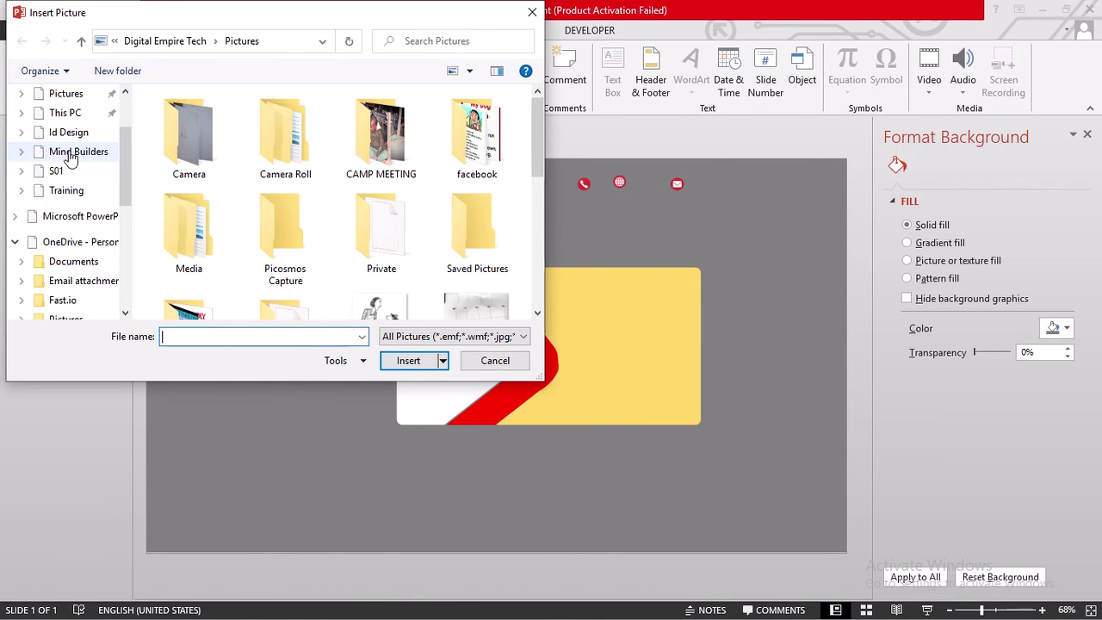
click(99, 194)
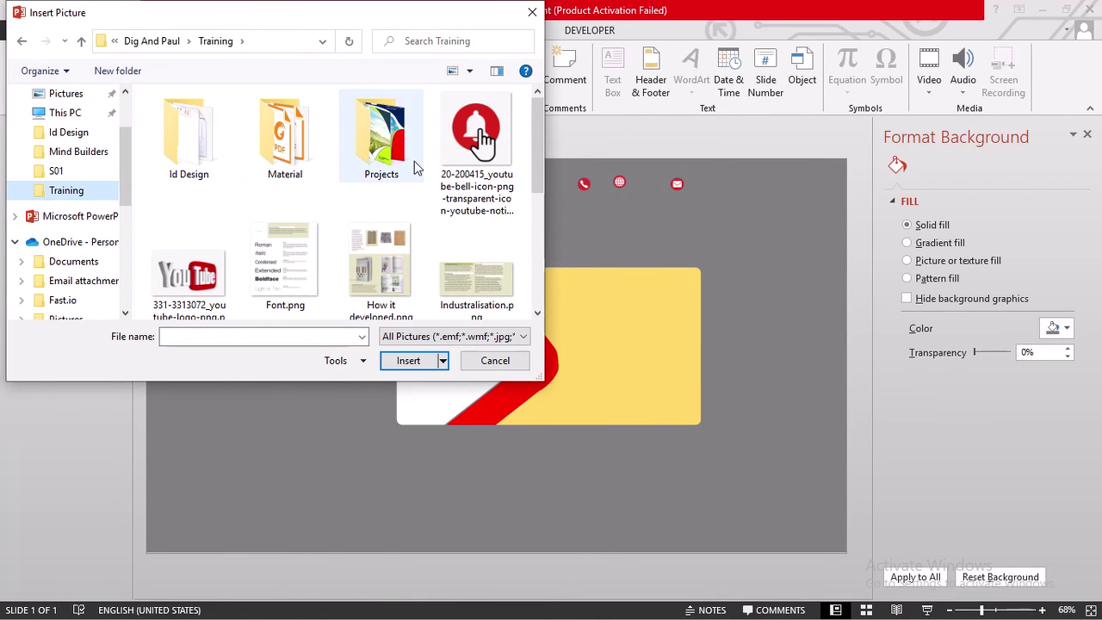
scroll(299, 170, down, 1)
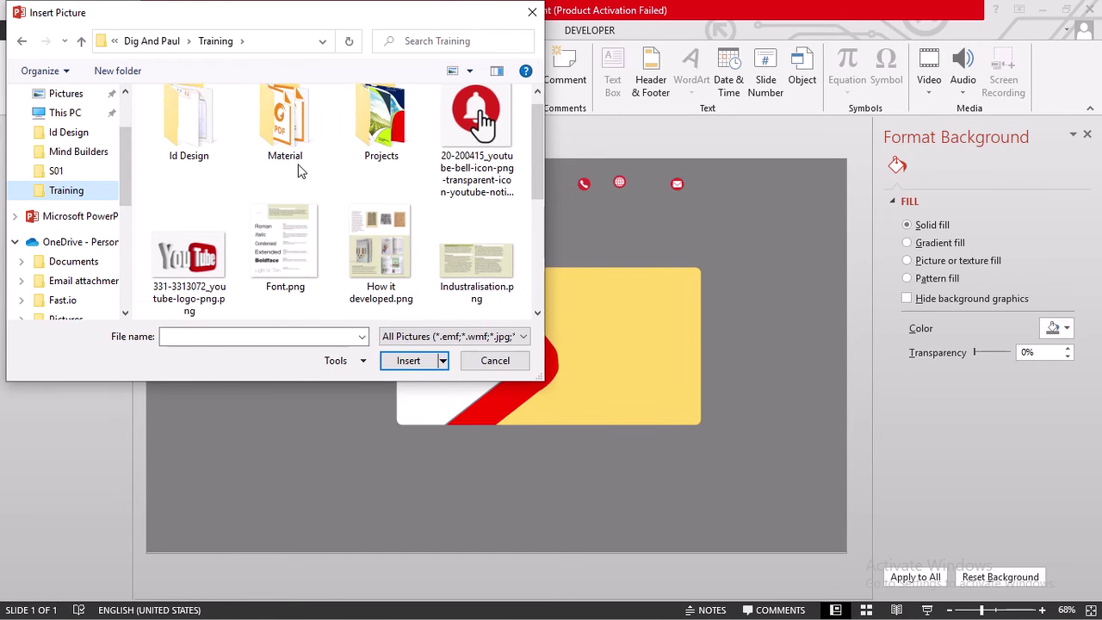
scroll(299, 171, down, 2)
scroll(299, 170, down, 2)
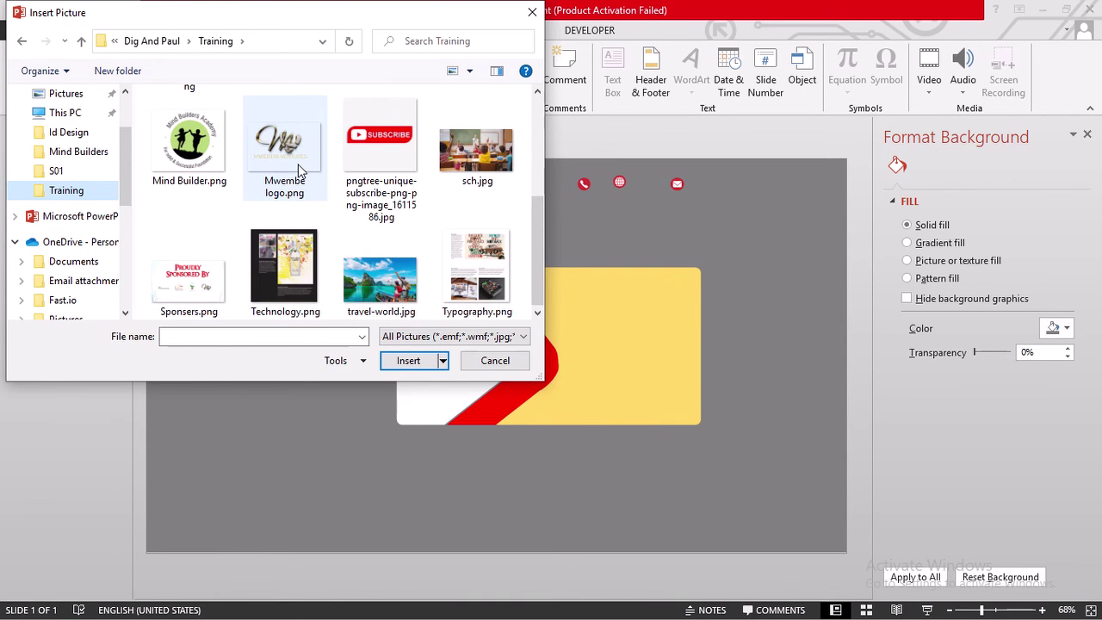
scroll(301, 163, up, 8)
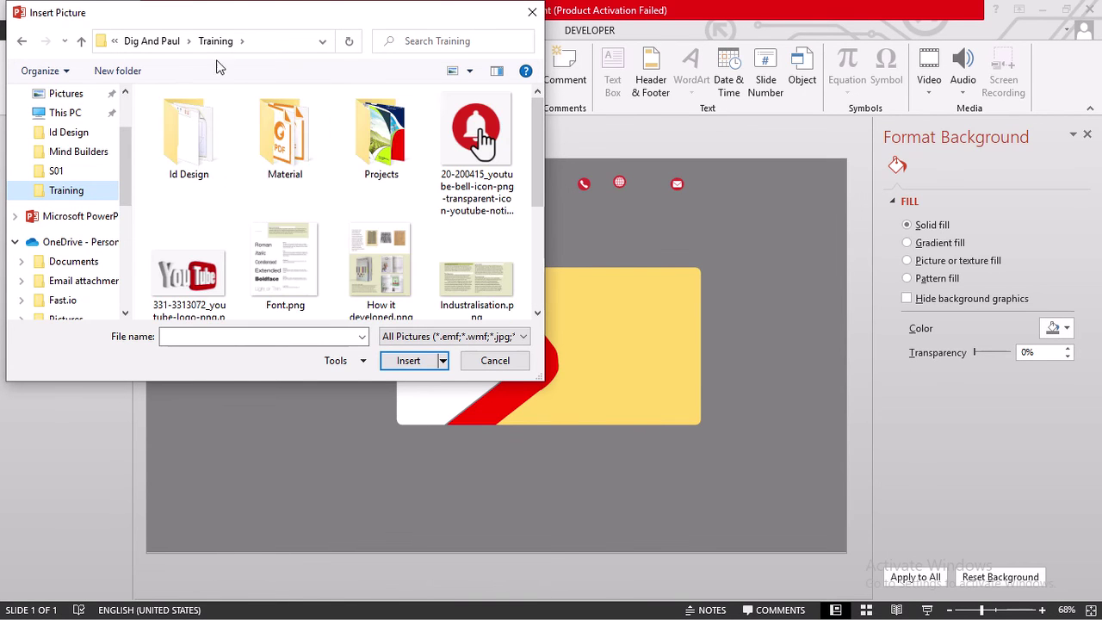
click(167, 50)
- Insert Lontaul-Logo.png onto the slide
scroll(356, 241, down, 10)
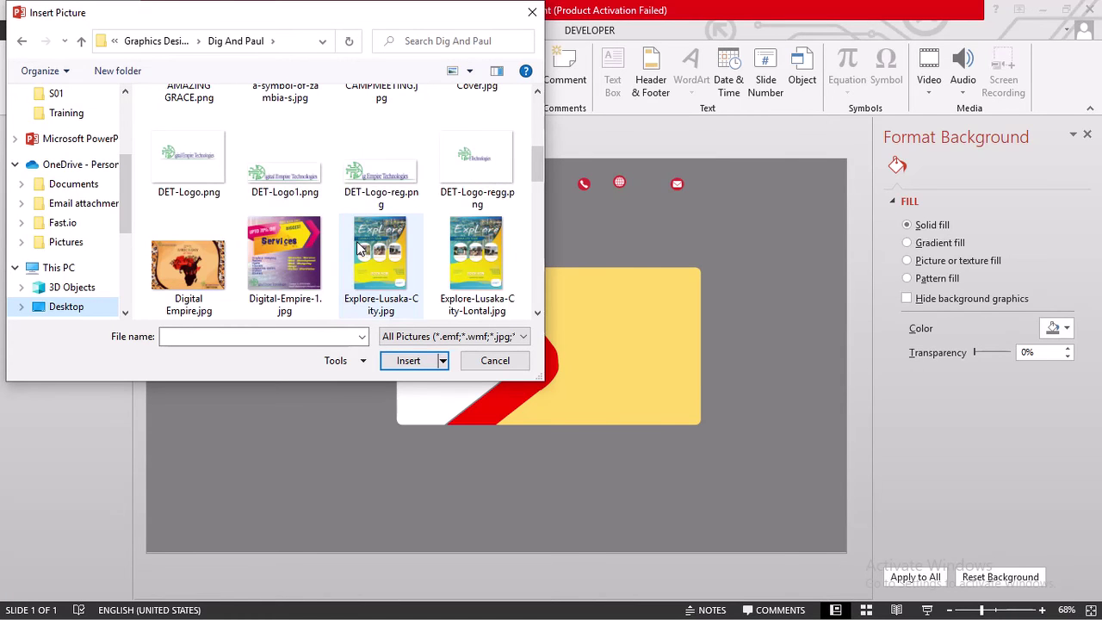
scroll(356, 242, down, 1)
scroll(359, 249, up, 2)
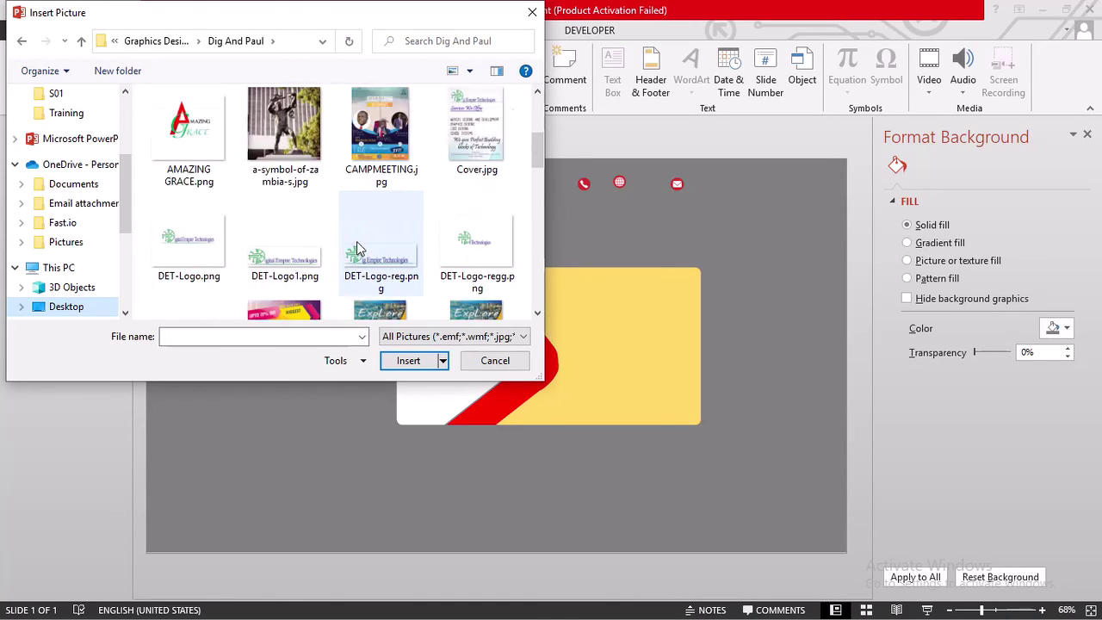
scroll(359, 246, down, 8)
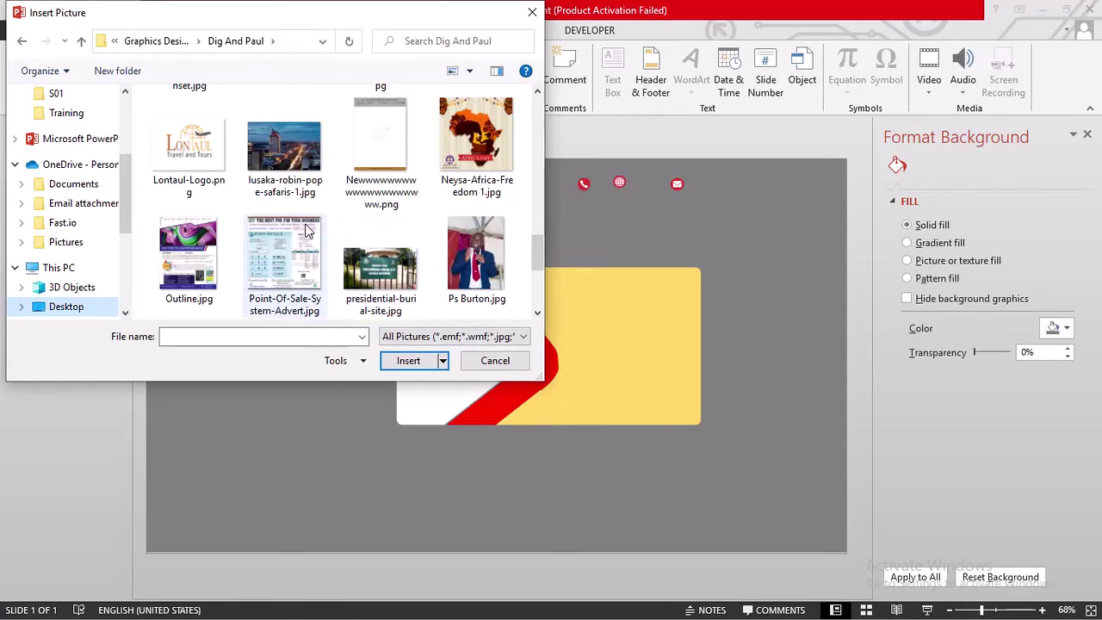
click(190, 151)
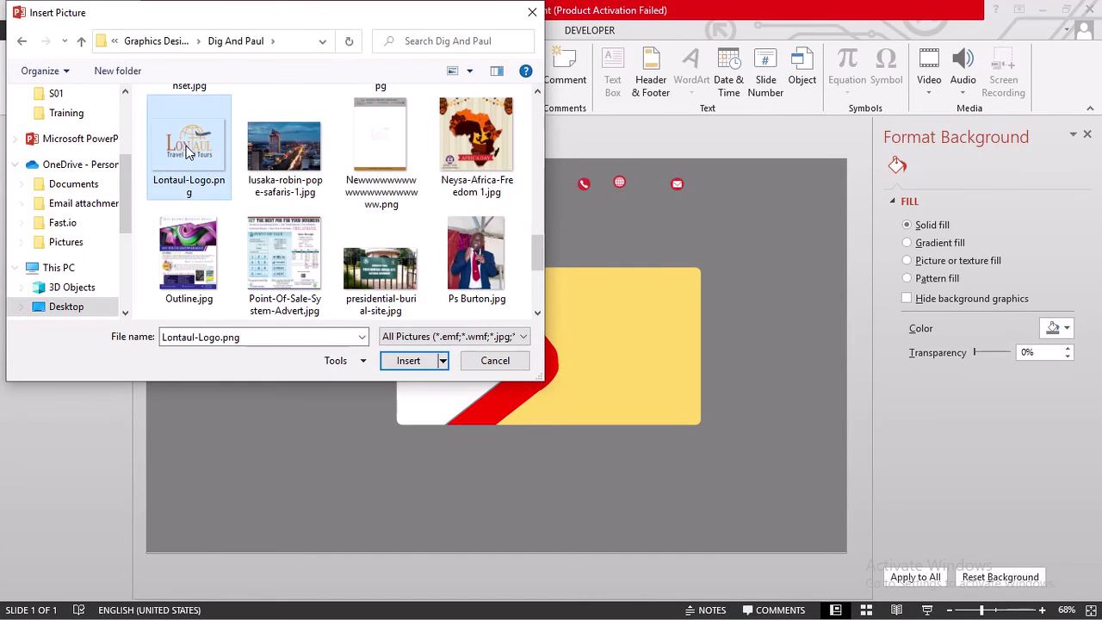
double_click(188, 151)
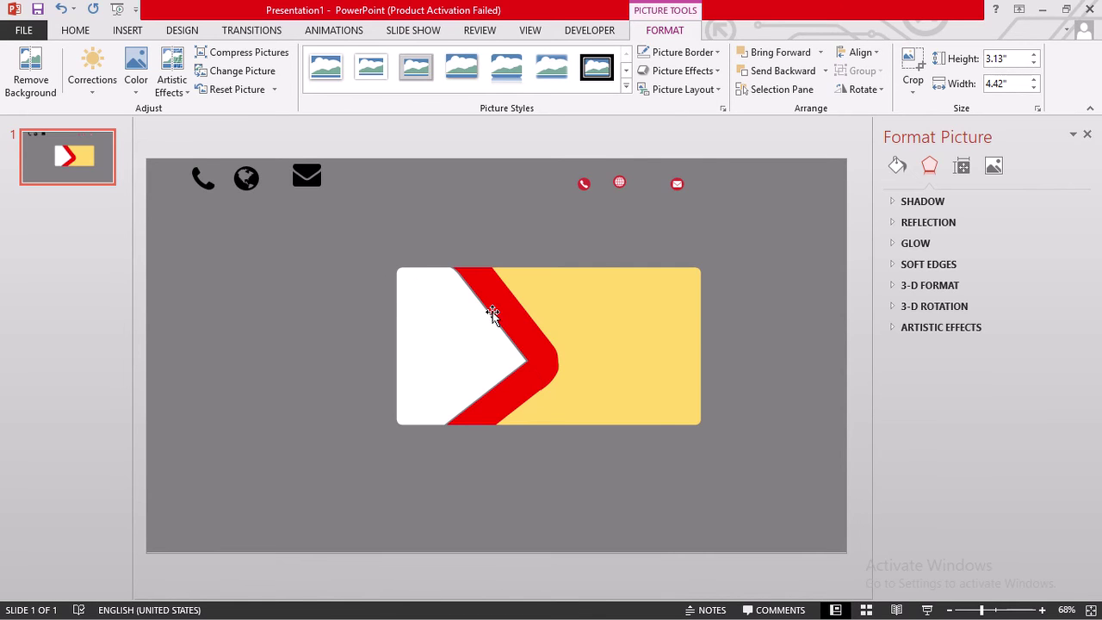
- Crop the logo tightly, trimming its top, right, bottom and left margins
key(ctrl+v)
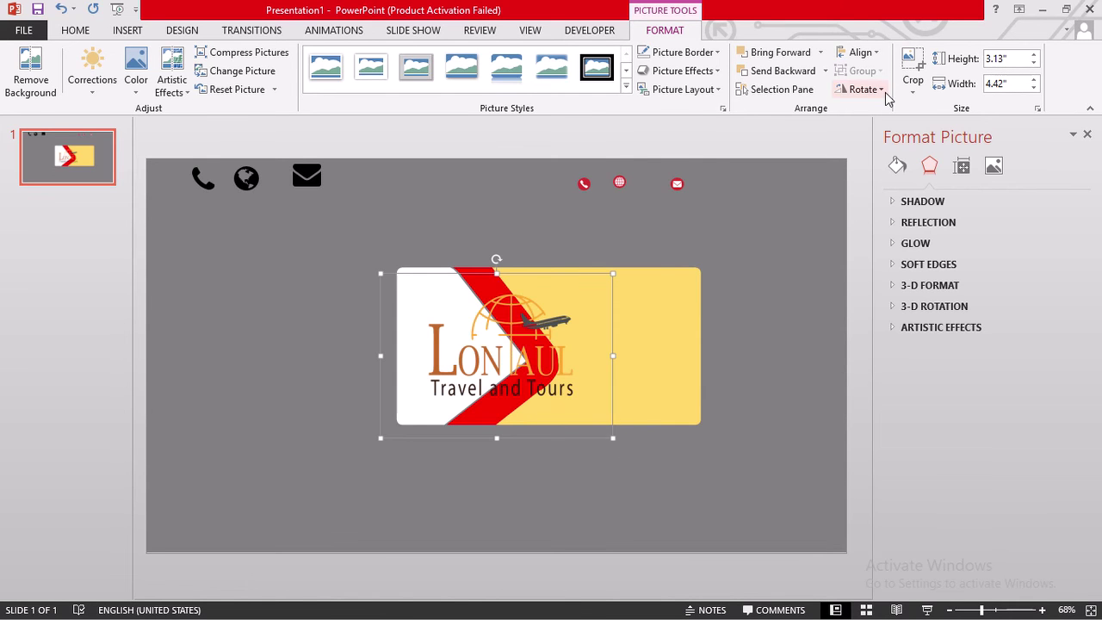
click(910, 58)
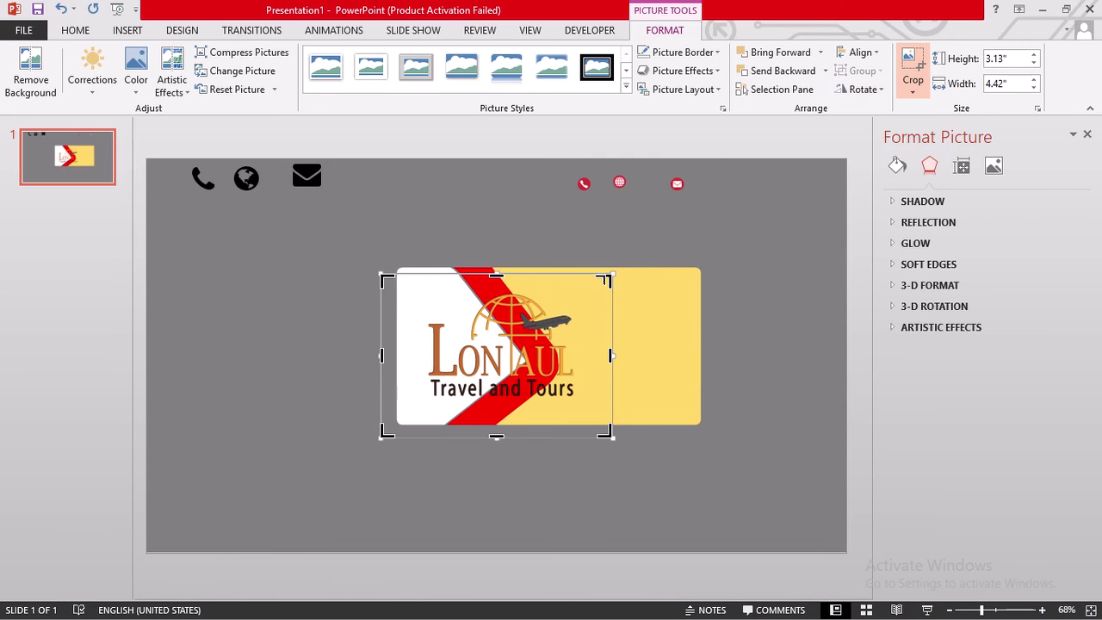
drag(606, 277, 579, 293)
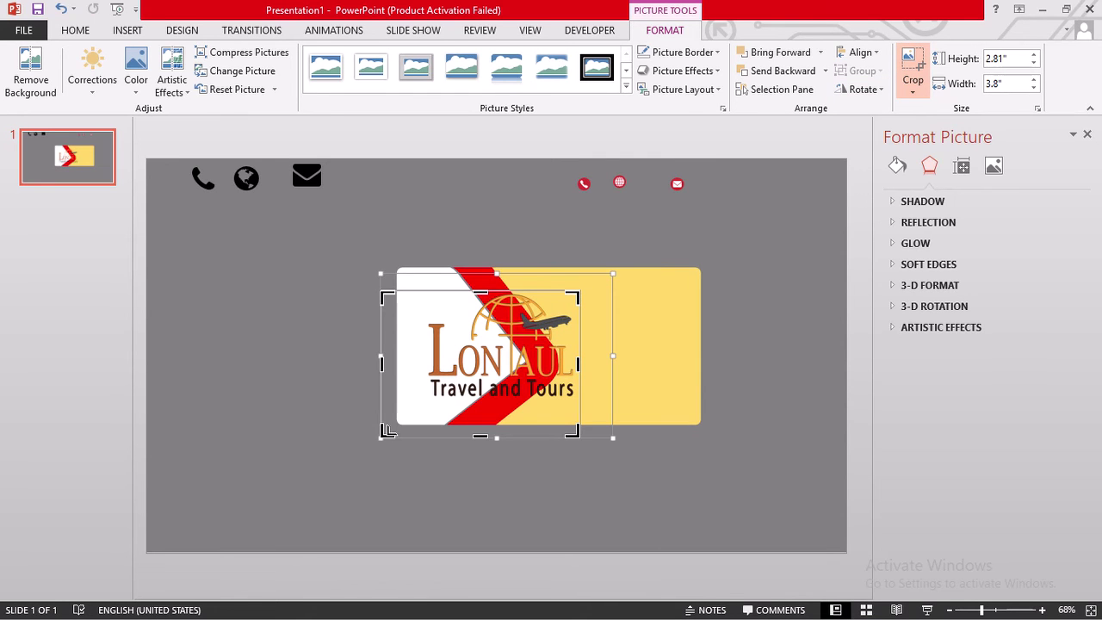
drag(382, 433, 424, 403)
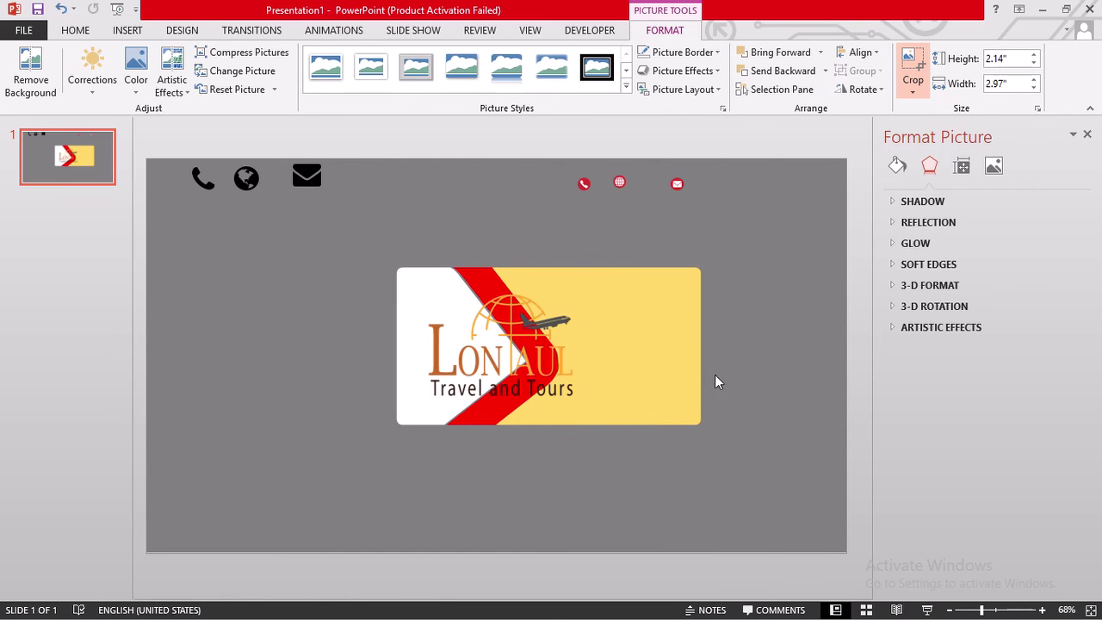
click(770, 382)
- Shrink the cropped logo to about 1.22" by 1.69" in the card's white section
click(556, 389)
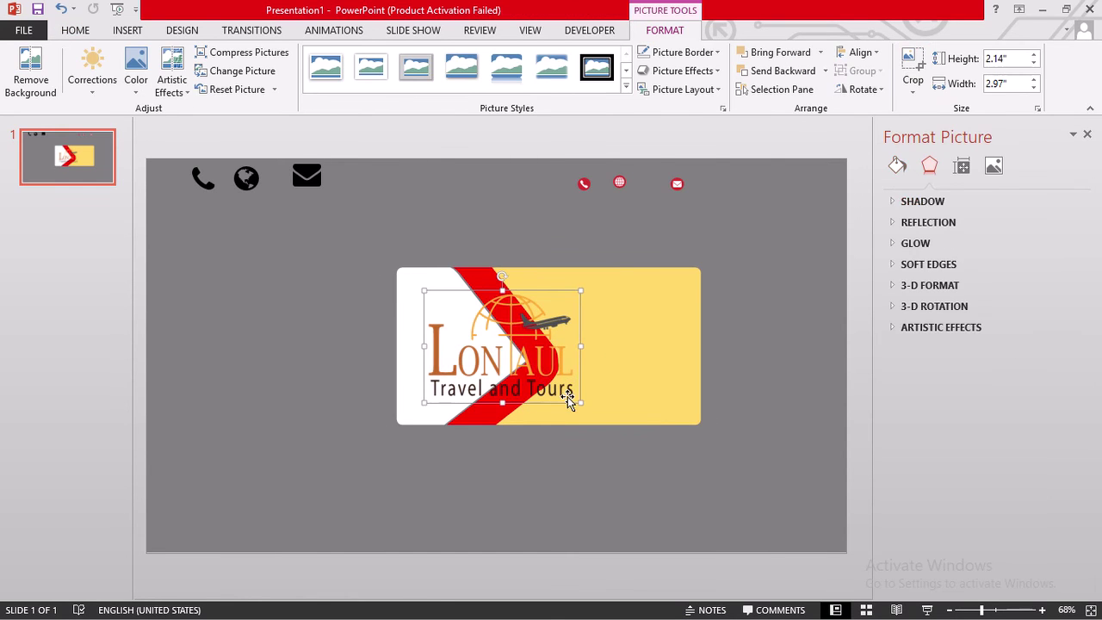
drag(578, 406, 487, 369)
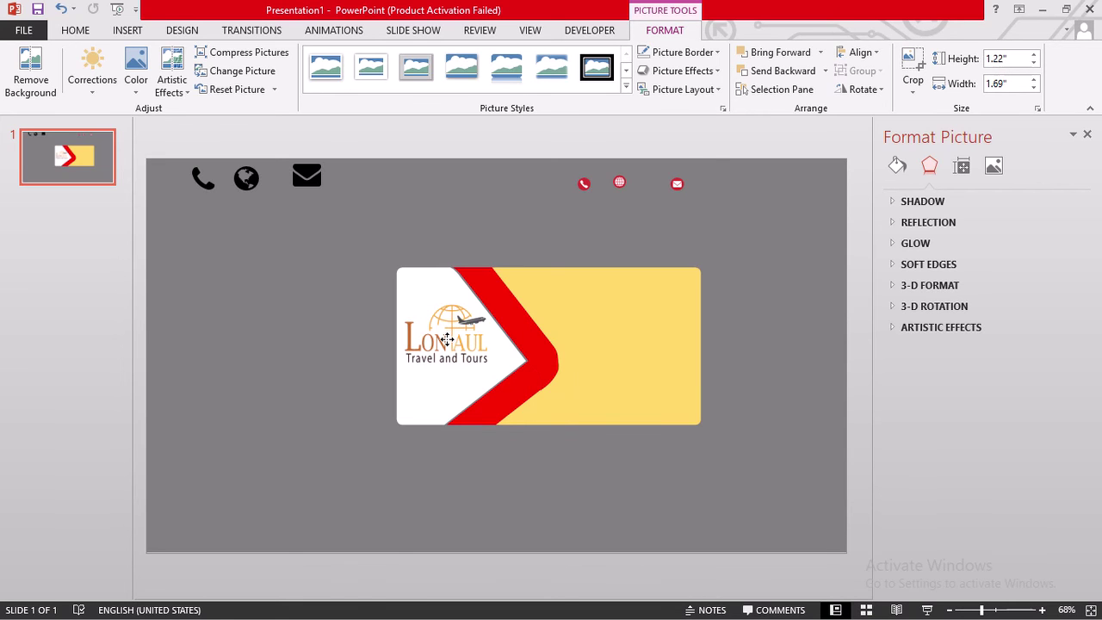
click(668, 381)
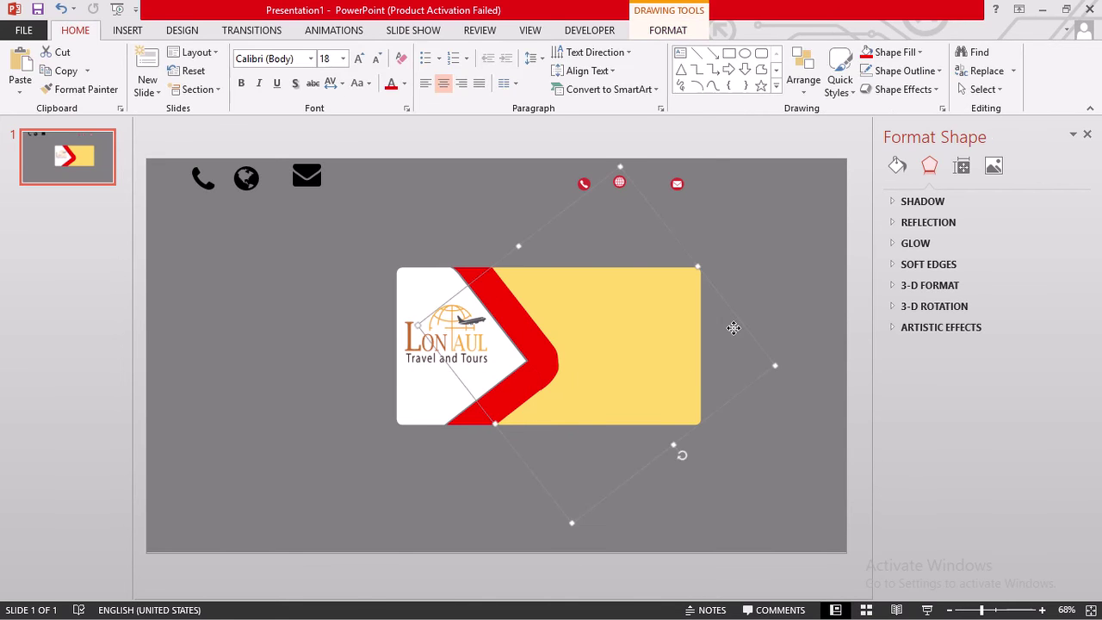
- Draw a text box on the yellow area of the card
click(241, 249)
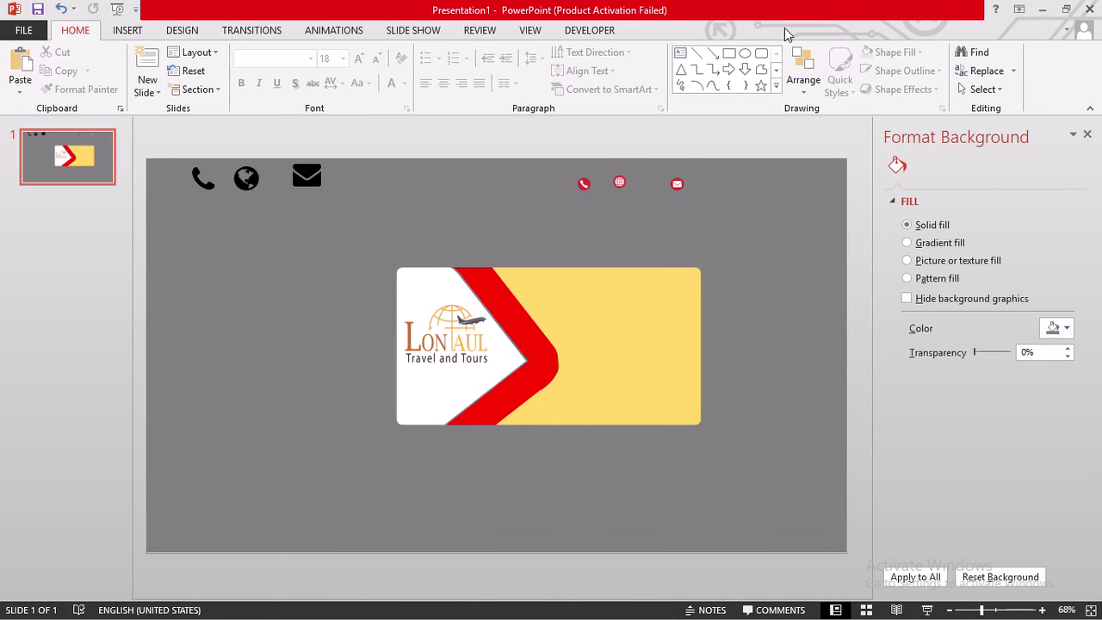
click(680, 55)
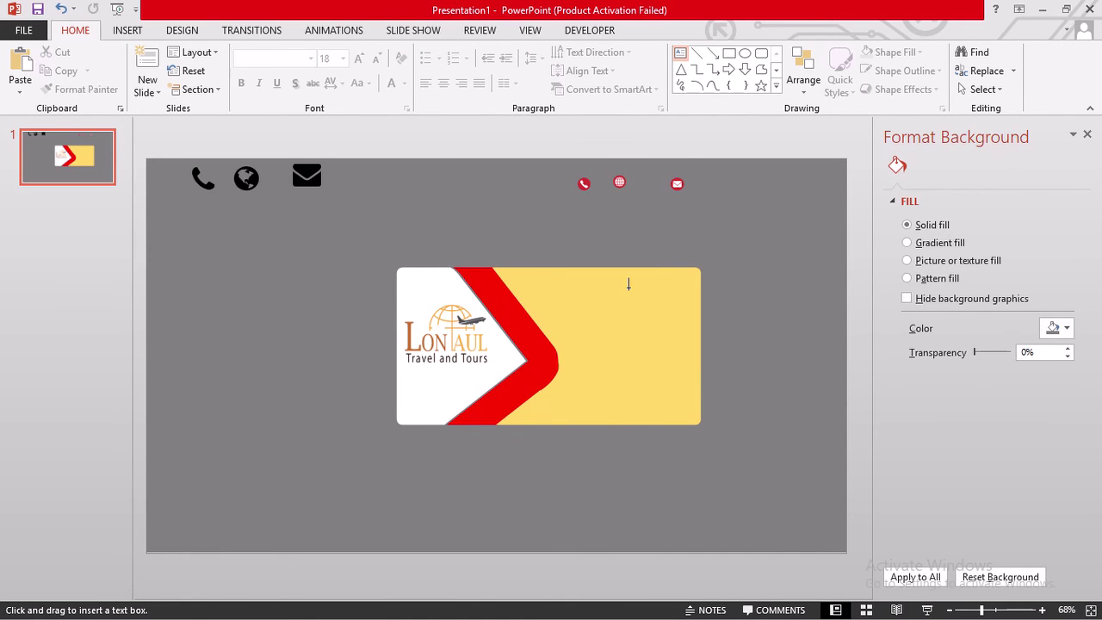
mouse_move(526, 276)
mouse_down()
mouse_move(597, 305)
mouse_move(696, 313)
mouse_up()
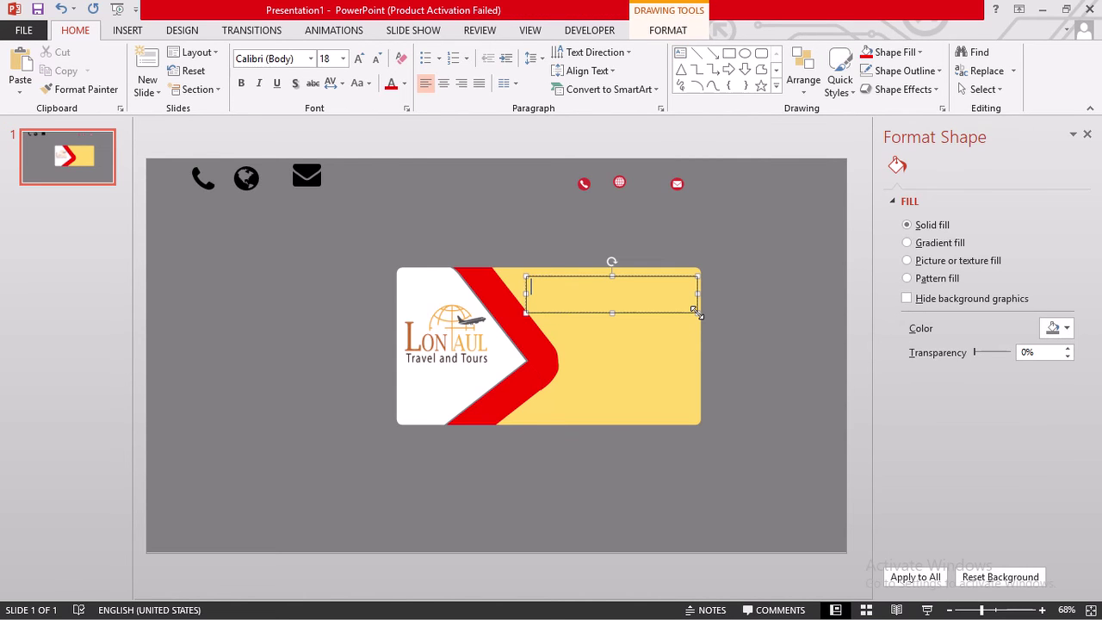
- Type the person's name, with DIRECTOR on the second line
text(pA)
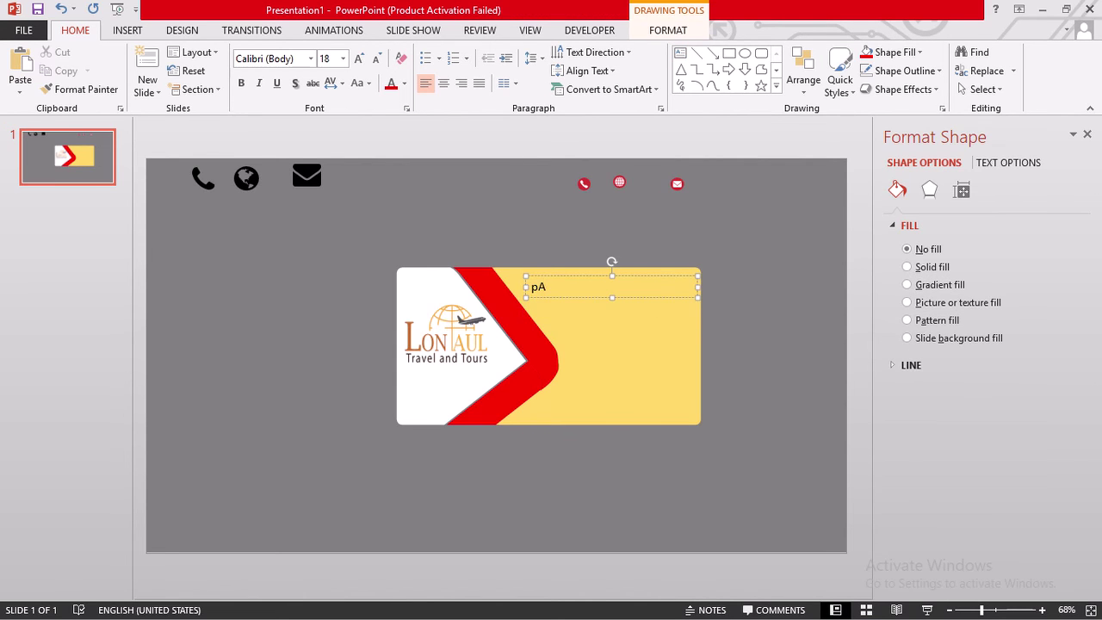
key(BackSpace)
key(BackSpace)
text(PA)
text(UL s)
text(]S)
key(Return)
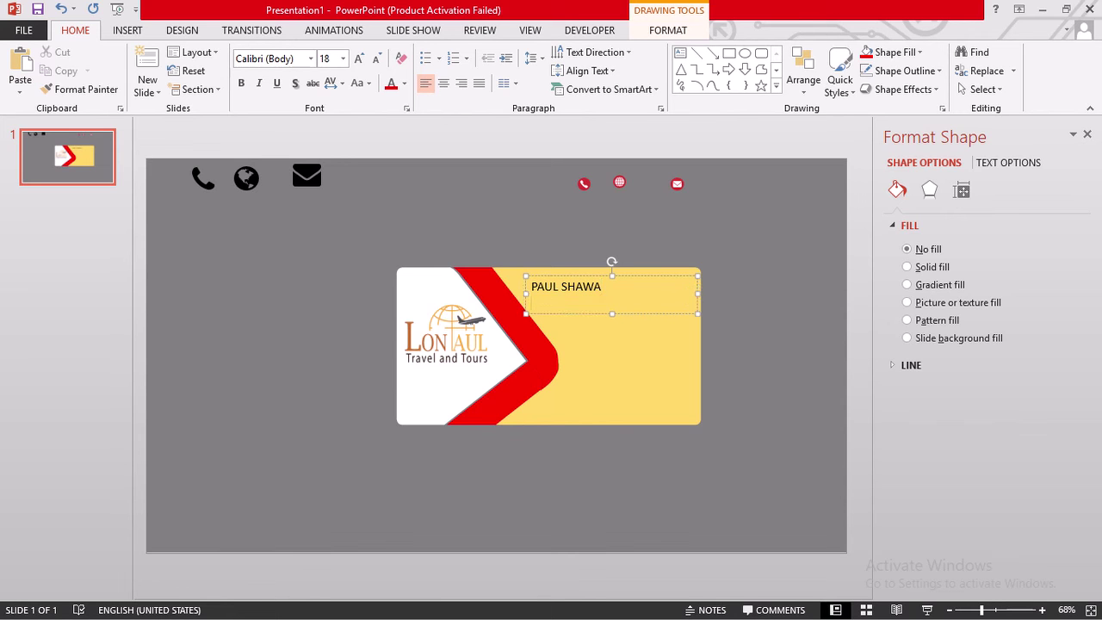
text(c)
key(BackSpace)
key(BackSpace)
text(CEO)
key(BackSpace)
key(BackSpace)
text(RECTOR)
- Nudge the text block right and set the name bold, shadowed, Times New Roman 24 pt
mouse_move(580, 276)
mouse_down()
mouse_move(633, 271)
mouse_move(571, 293)
mouse_up()
click(645, 293)
click(242, 83)
click(295, 84)
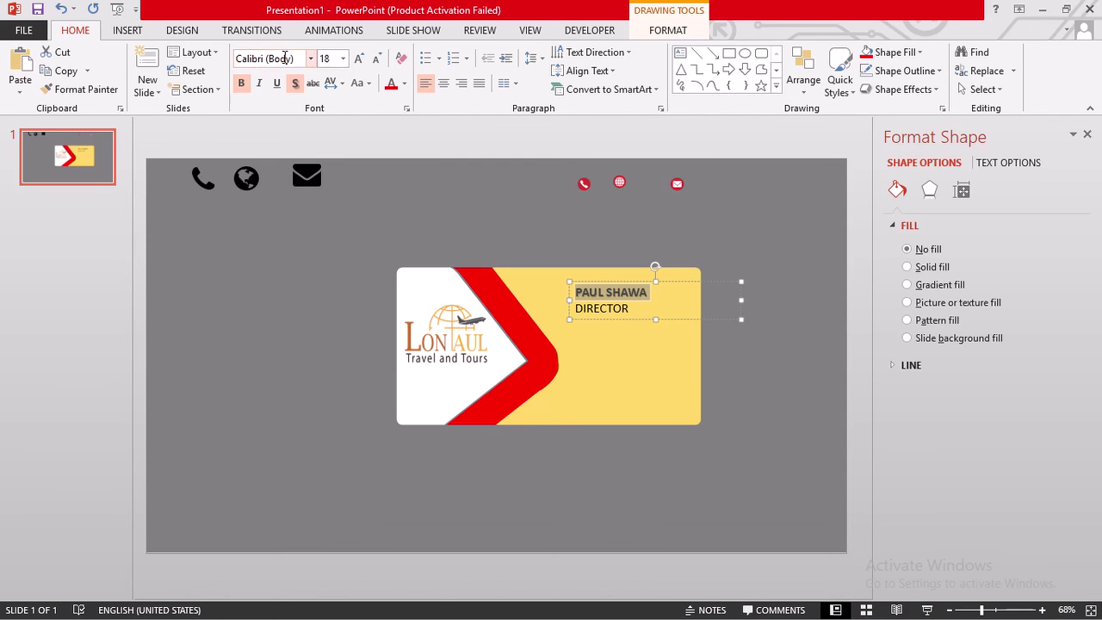
click(285, 58)
text(Times New Rom)
key(Return)
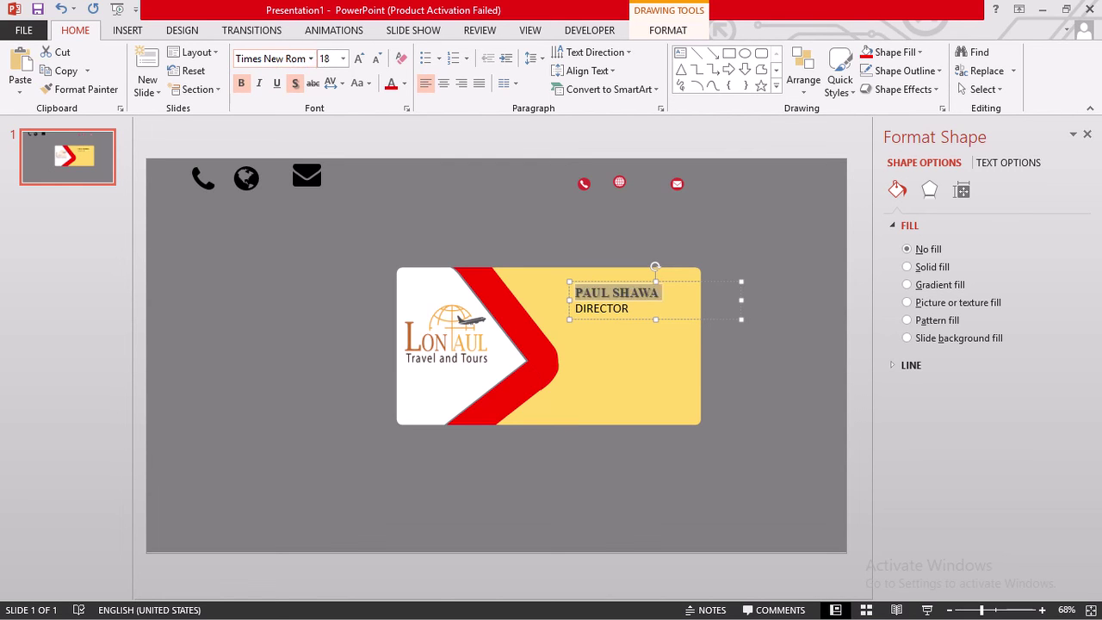
click(360, 60)
click(361, 62)
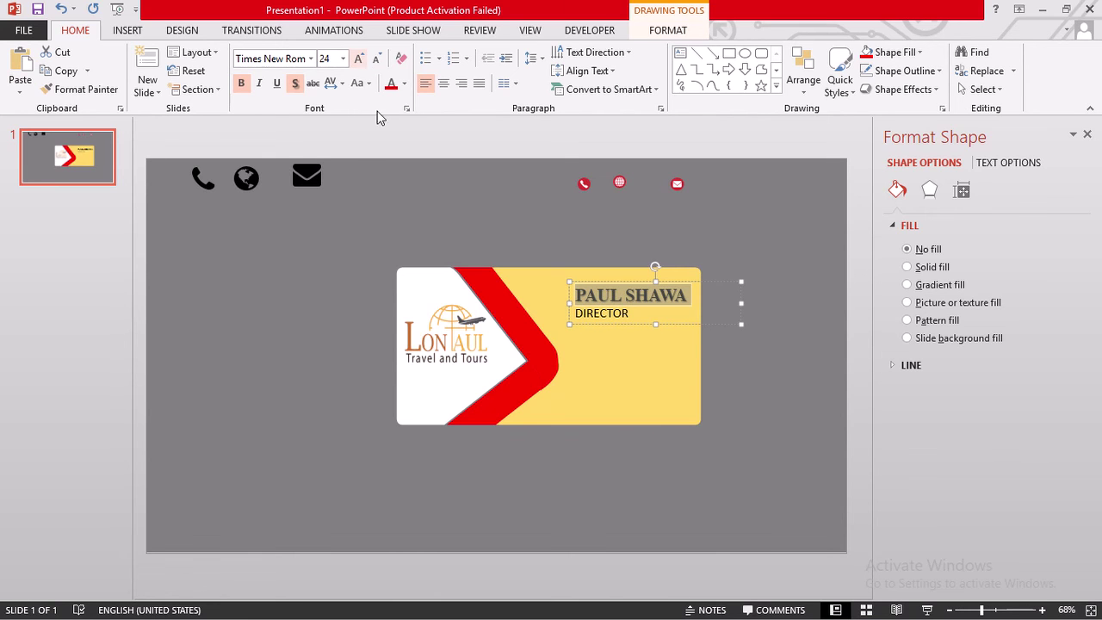
- Apply the An Unfortunate Event font to the cardholder's name heading
click(311, 61)
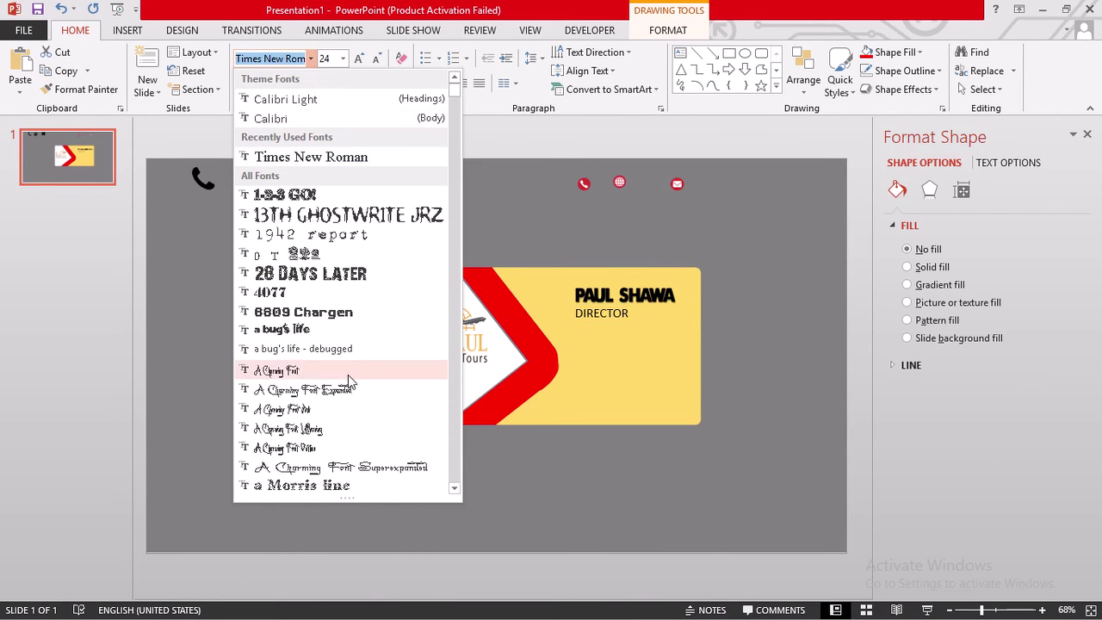
scroll(348, 376, down, 5)
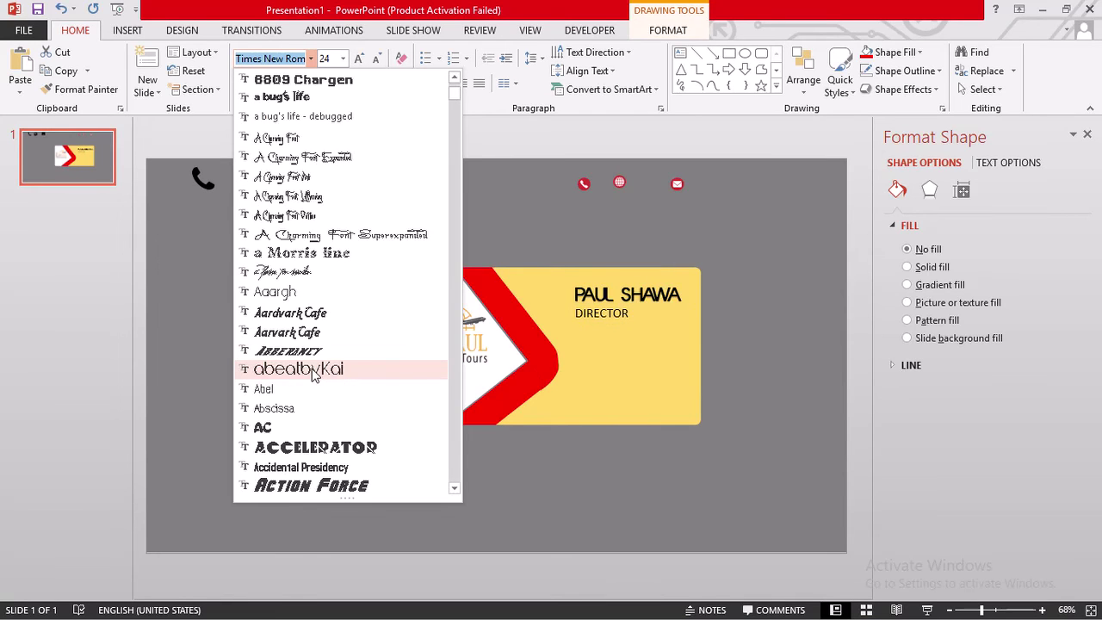
scroll(319, 387, down, 2)
scroll(321, 388, down, 1)
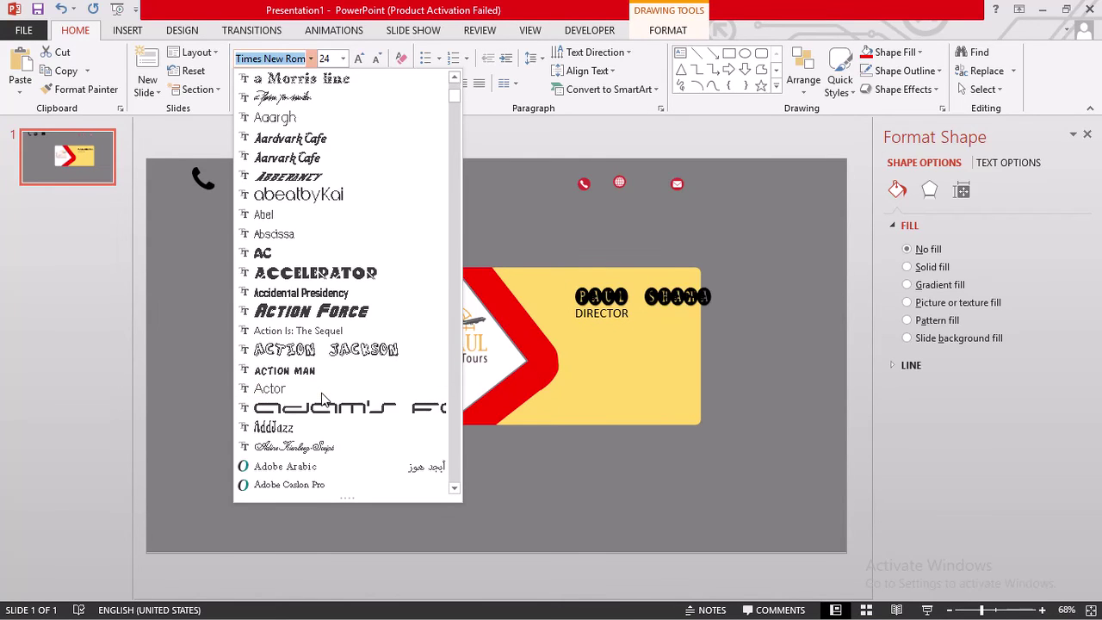
scroll(319, 378, down, 3)
scroll(317, 368, down, 6)
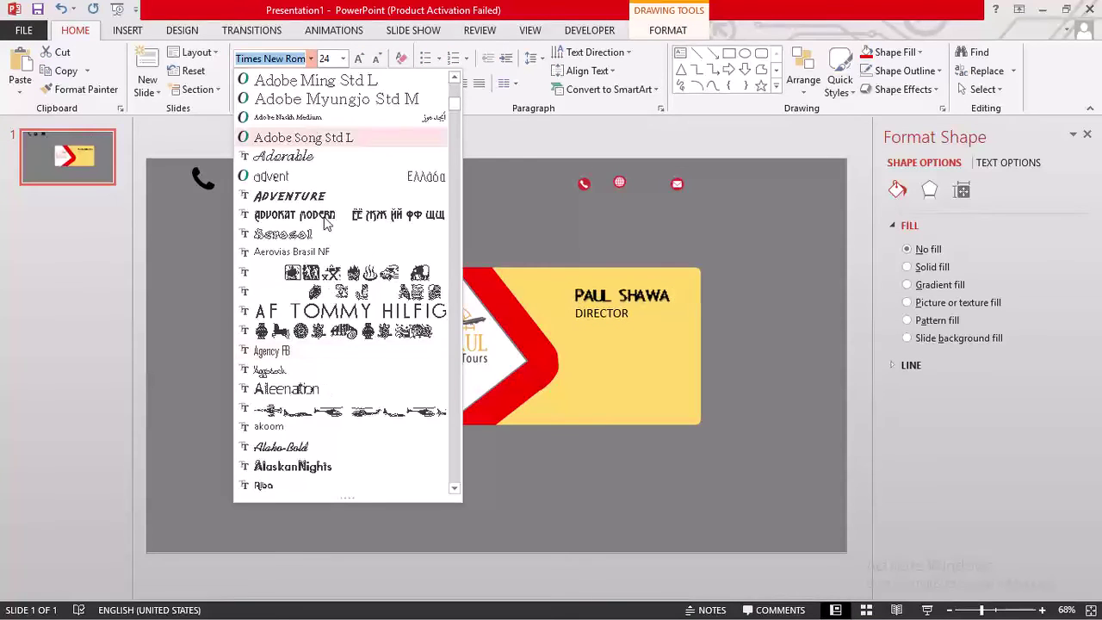
scroll(309, 466, down, 1)
scroll(309, 464, down, 2)
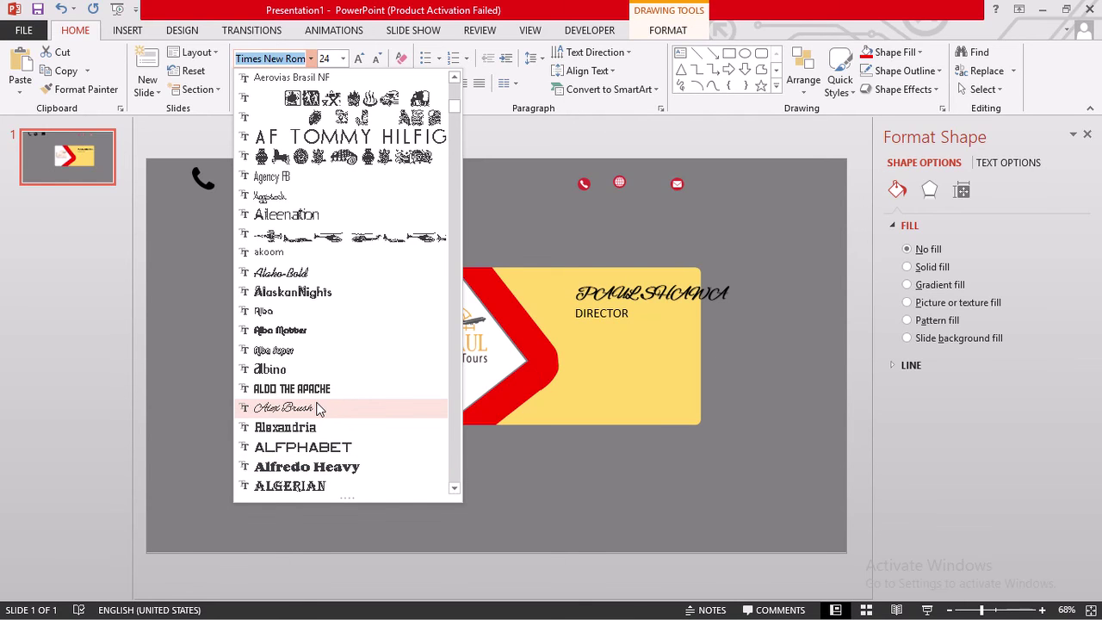
scroll(319, 409, down, 4)
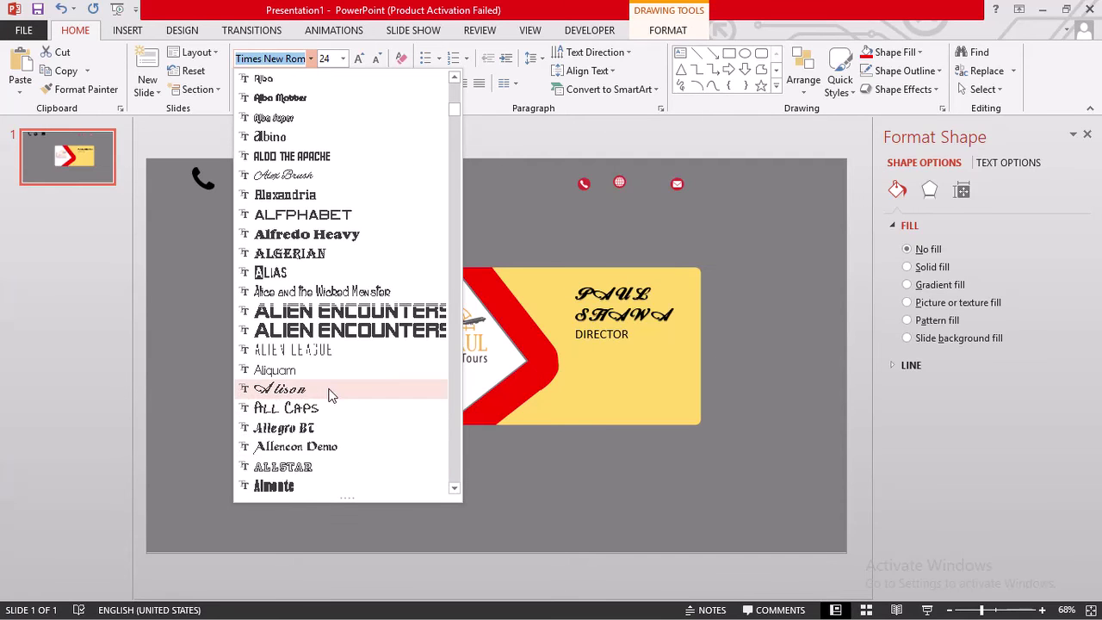
scroll(332, 395, down, 8)
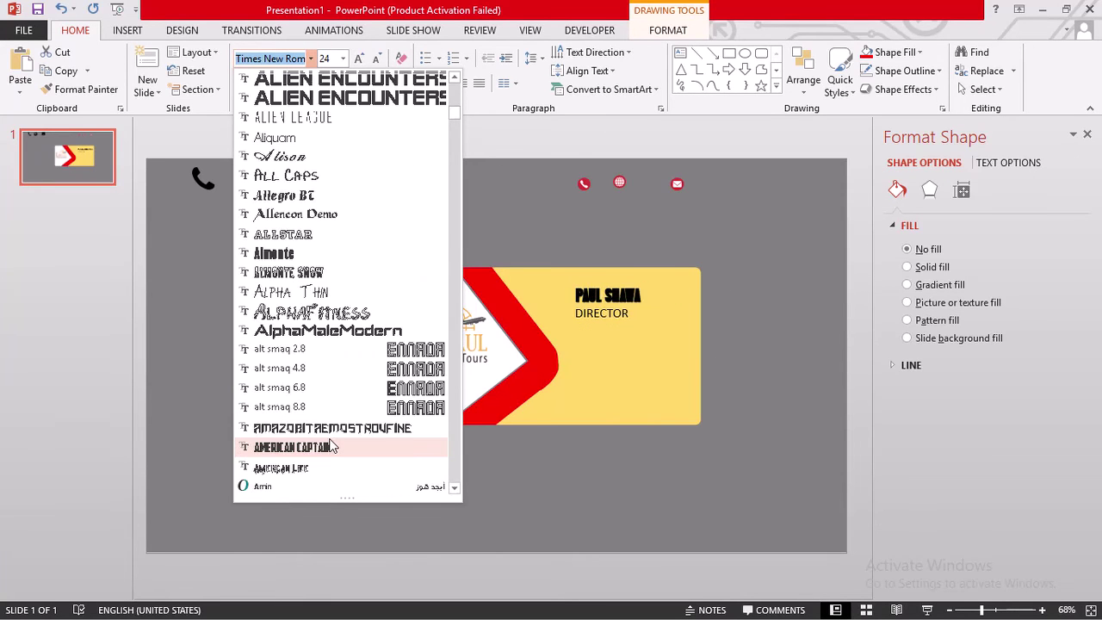
scroll(333, 446, down, 16)
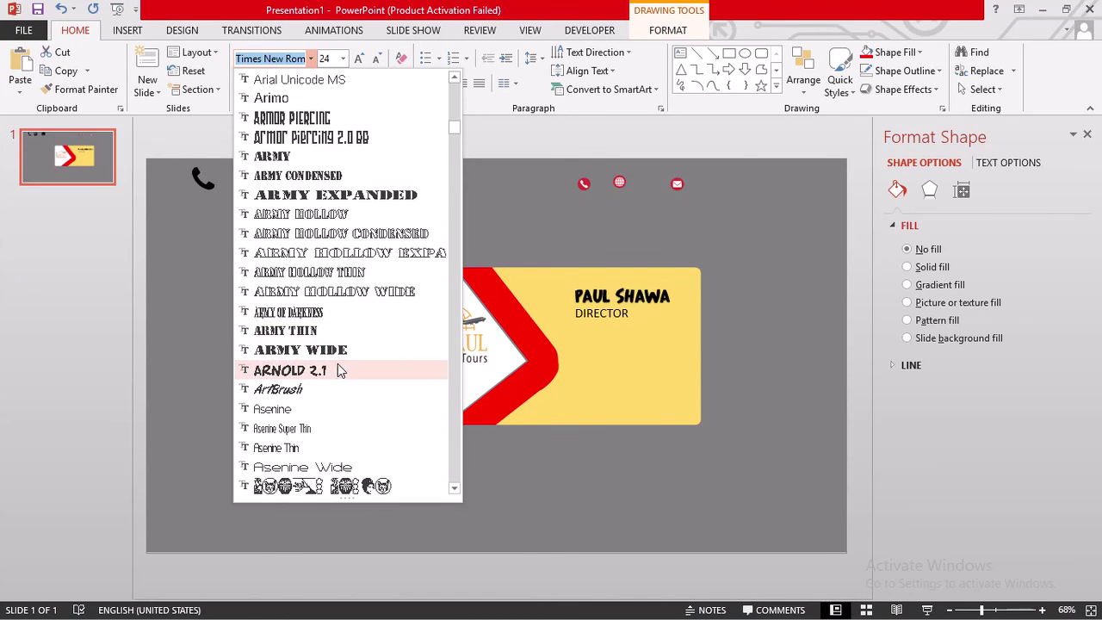
scroll(310, 393, down, 7)
scroll(312, 393, down, 5)
scroll(313, 392, up, 4)
scroll(312, 392, up, 5)
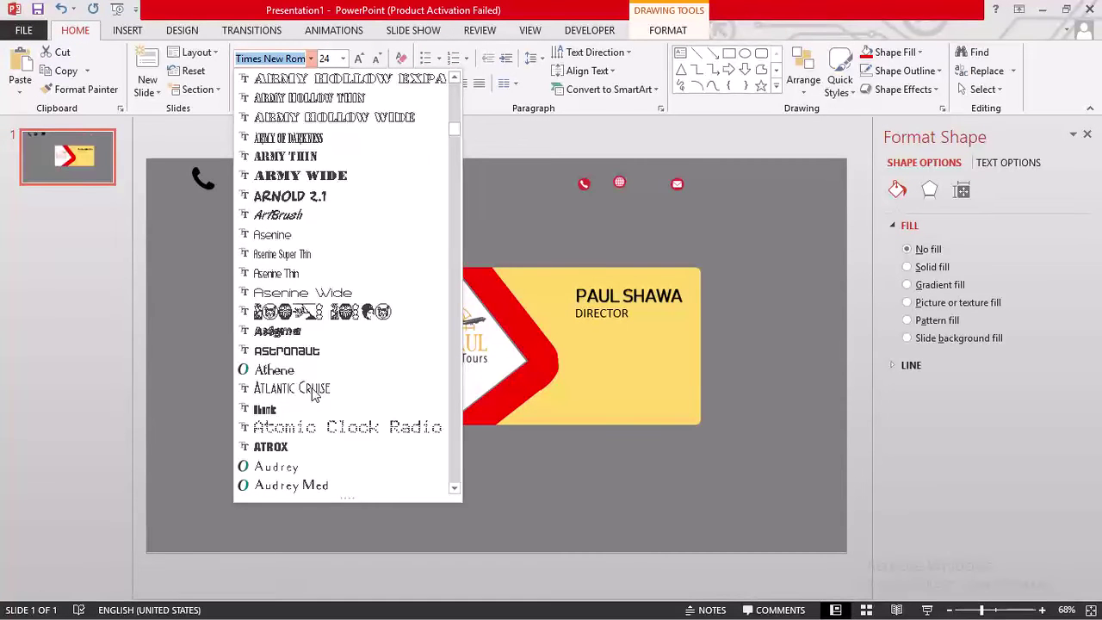
text(a)
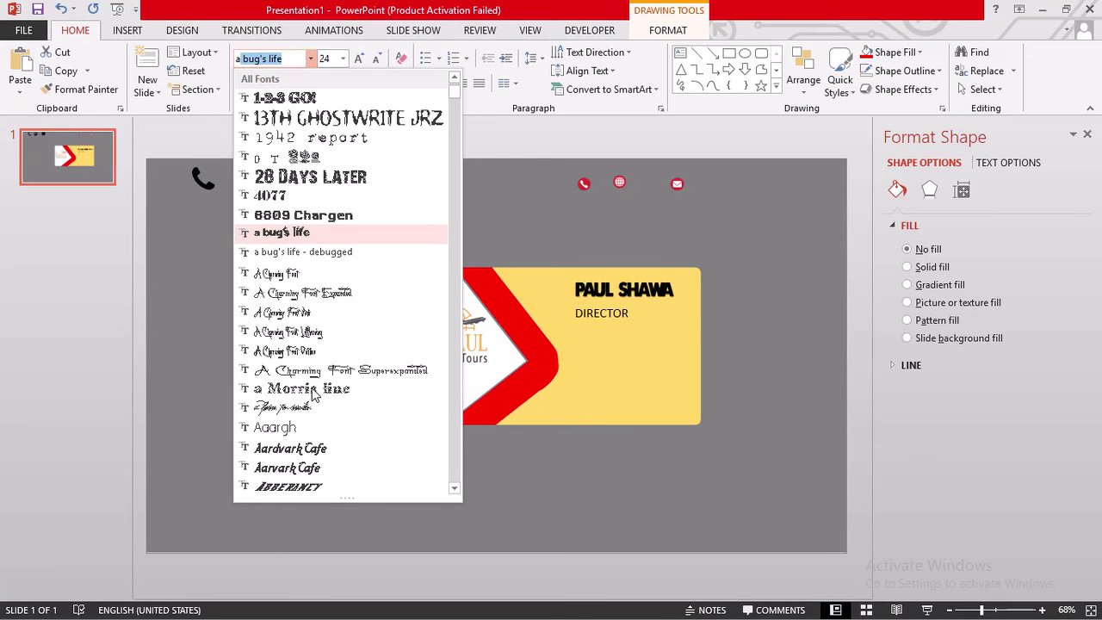
text(n Unfortunate)
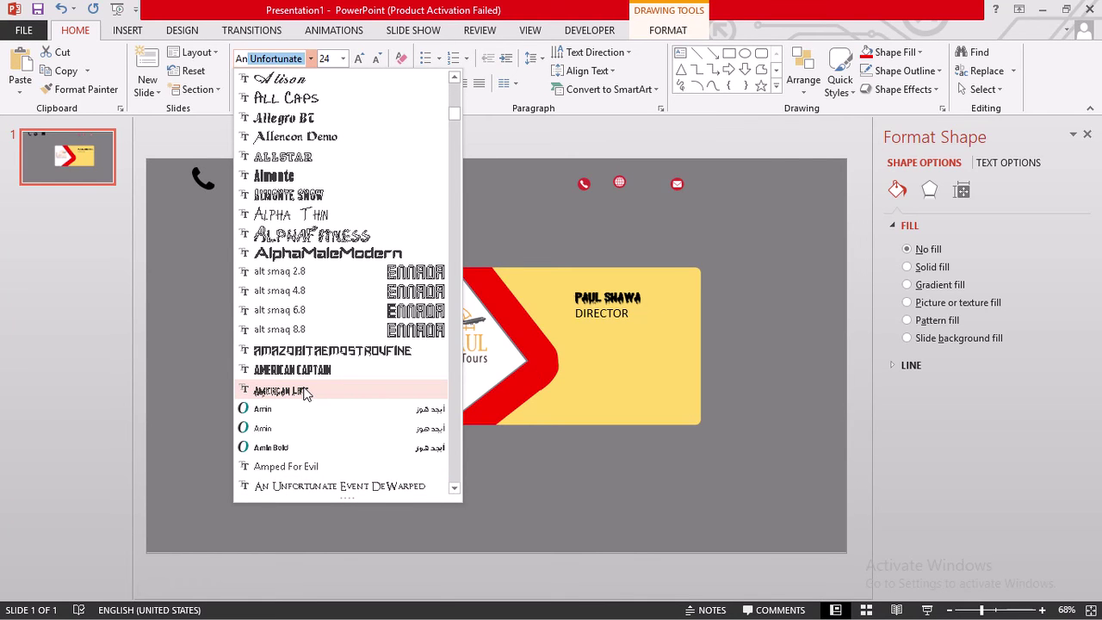
key(Return)
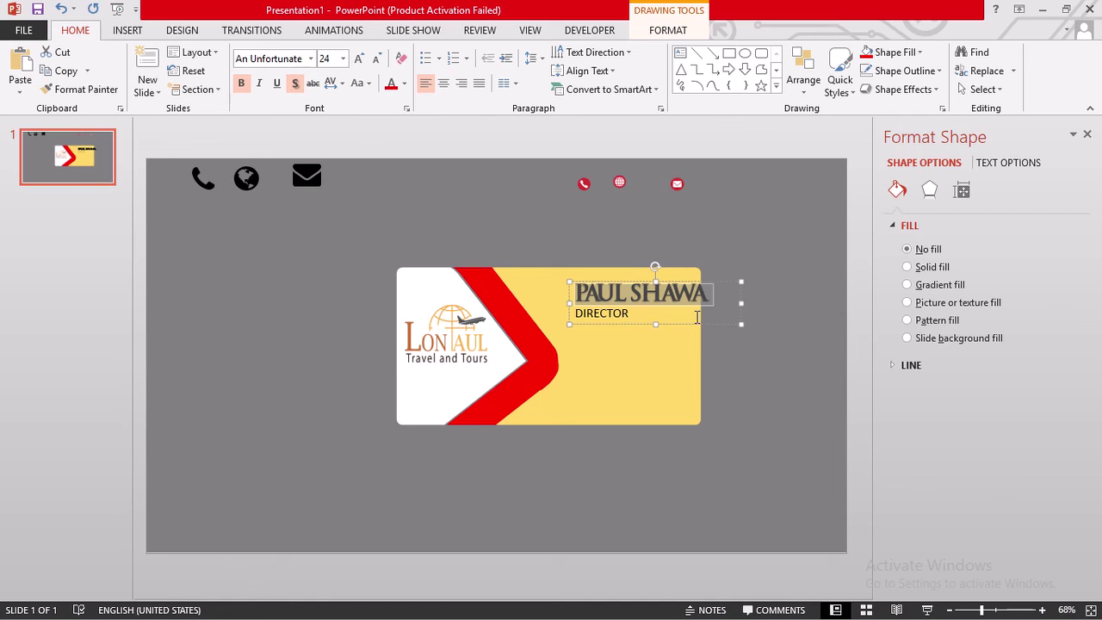
- Revert the name heading to its previous font, undoing an accidental text move
key(ctrl+z)
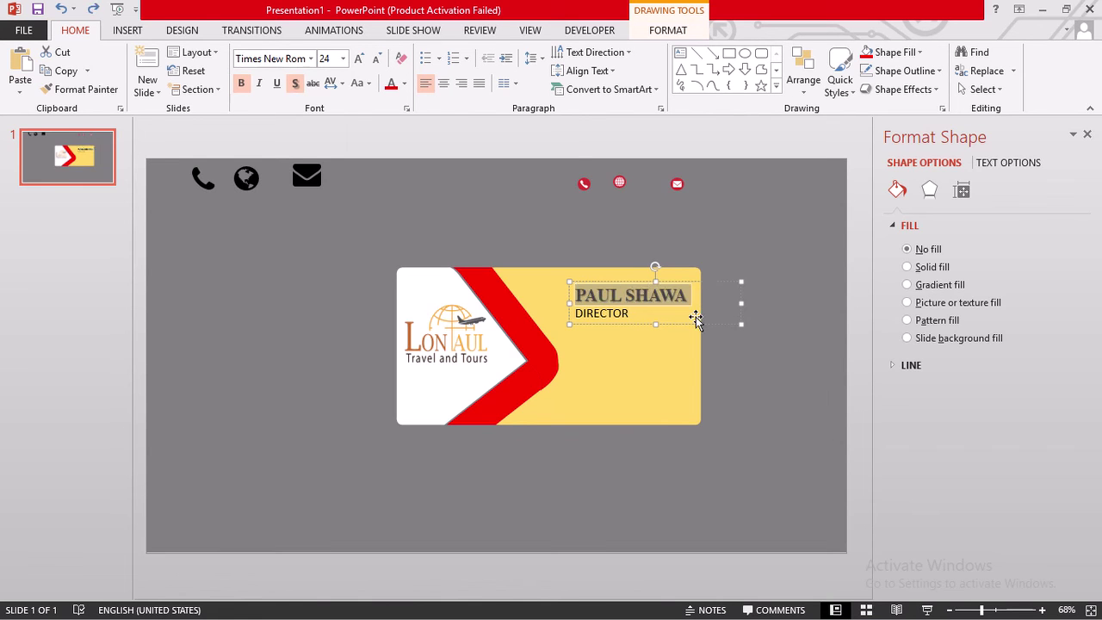
drag(626, 314, 627, 315)
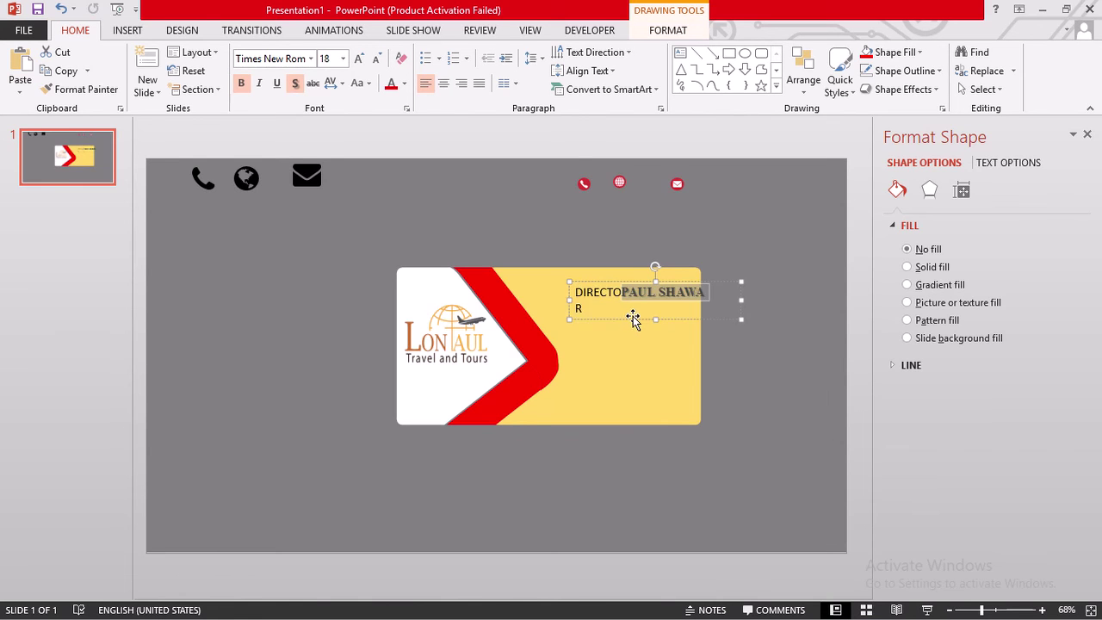
key(ctrl+z)
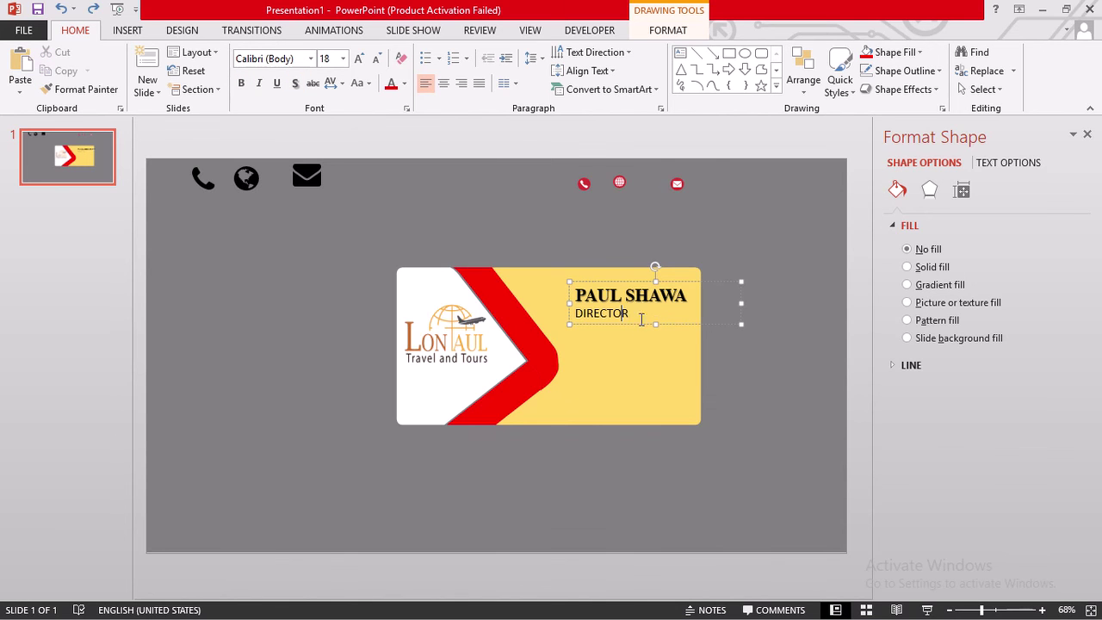
- Give DIRECTOR a text shadow, Times New Roman font and 20 pt size
drag(627, 315, 573, 317)
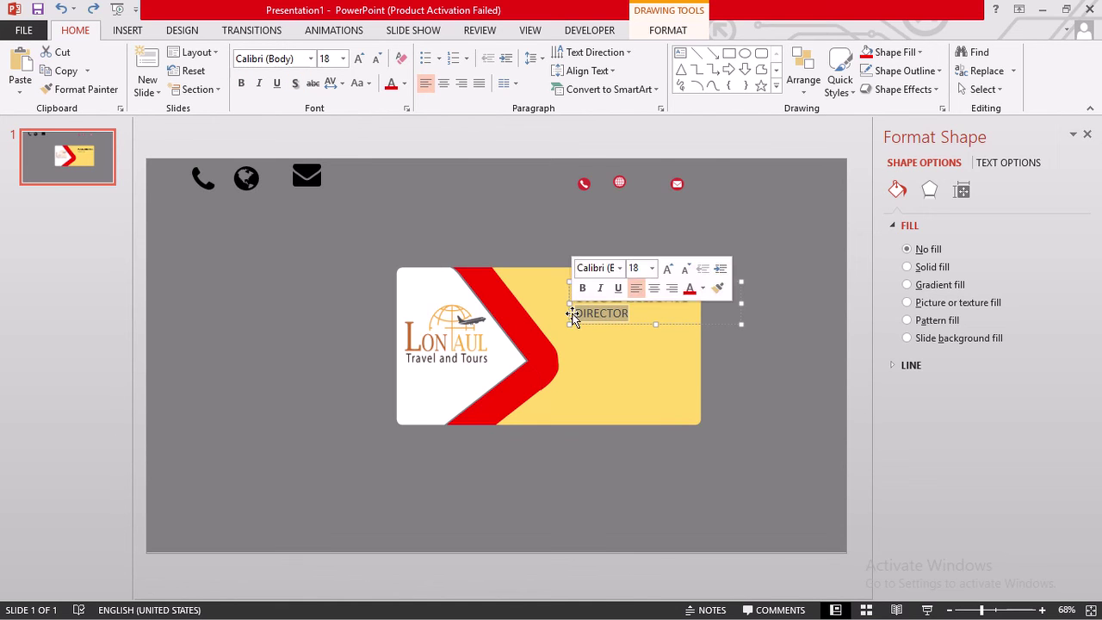
click(295, 84)
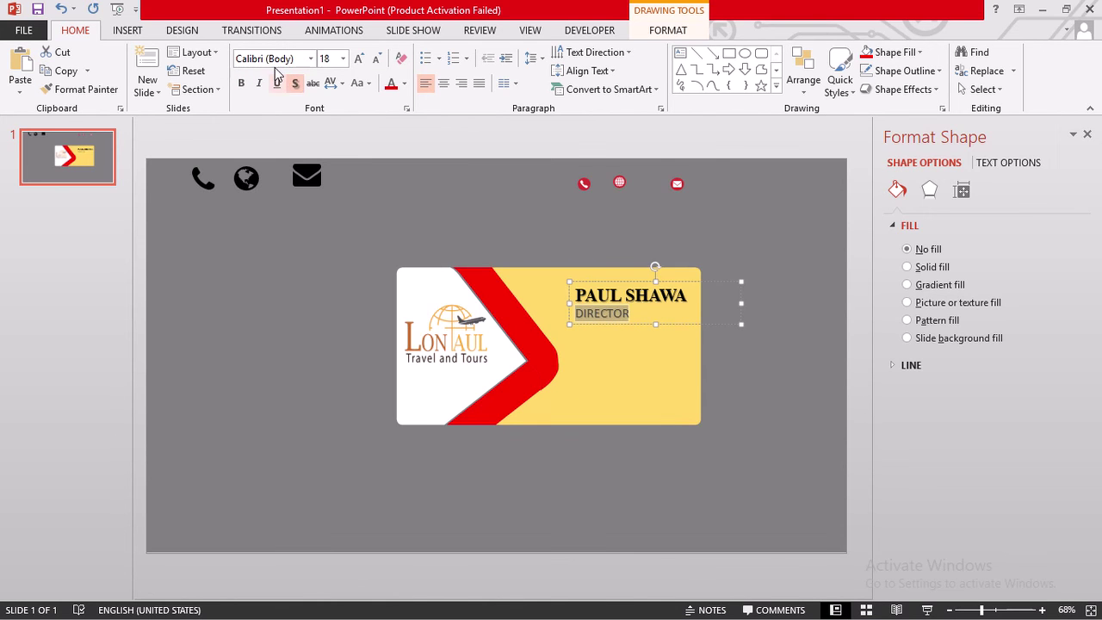
click(276, 59)
text(Times New Rom)
key(Return)
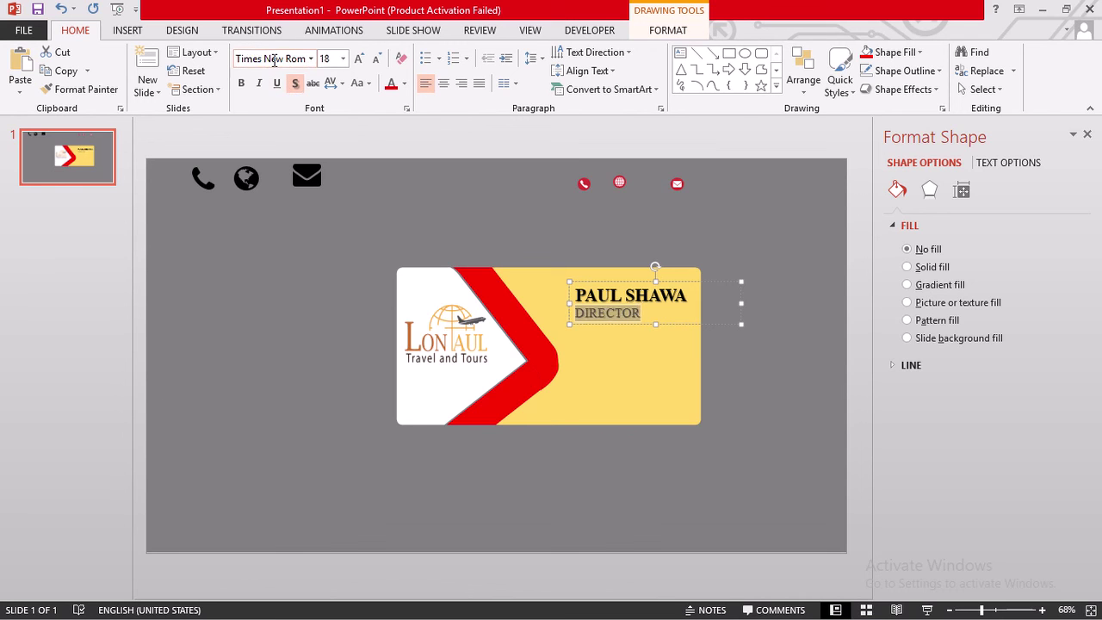
click(359, 59)
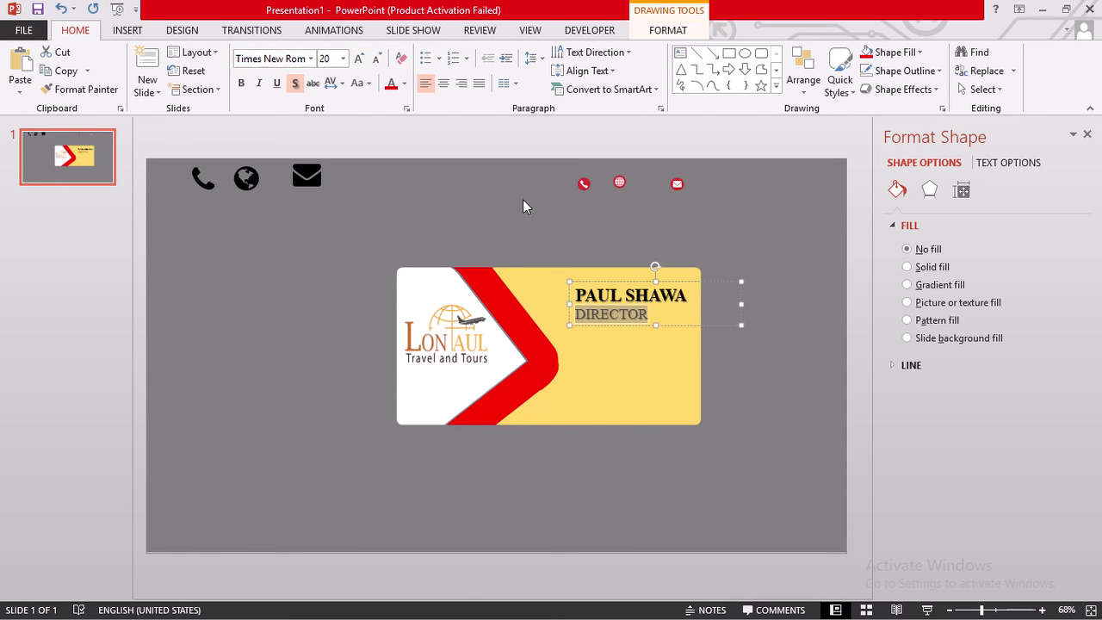
- Nudge the name-and-title text box slightly to the left
click(614, 283)
drag(614, 283, 610, 283)
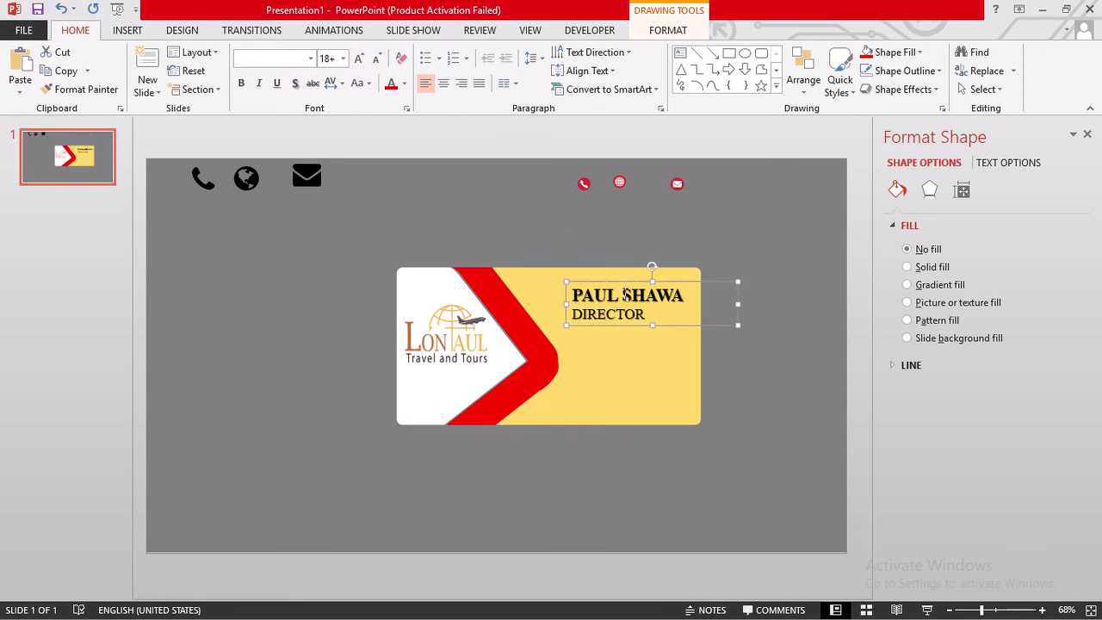
click(742, 351)
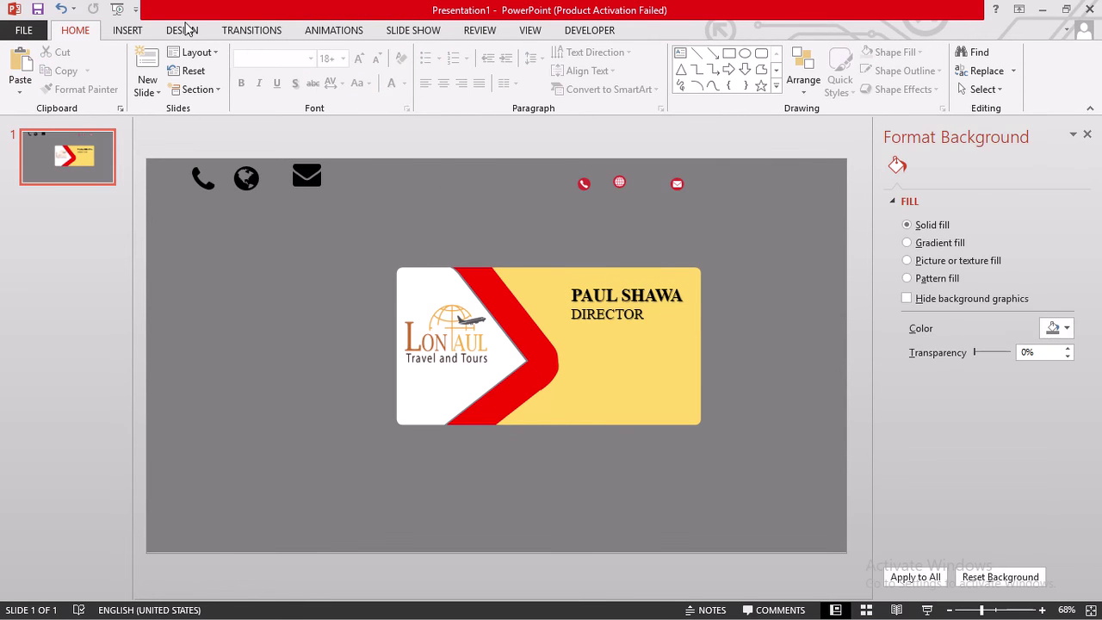
- Draw a thin rectangle bar under DIRECTOR and fill it Orange, Accent 2, Darker 25%
click(728, 55)
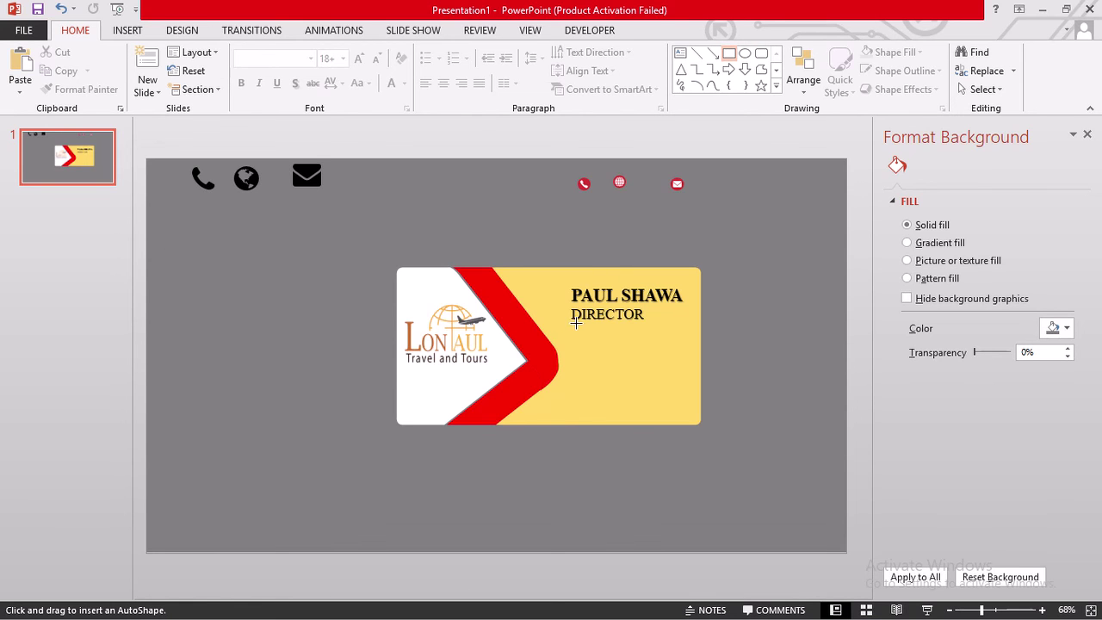
drag(570, 324, 692, 327)
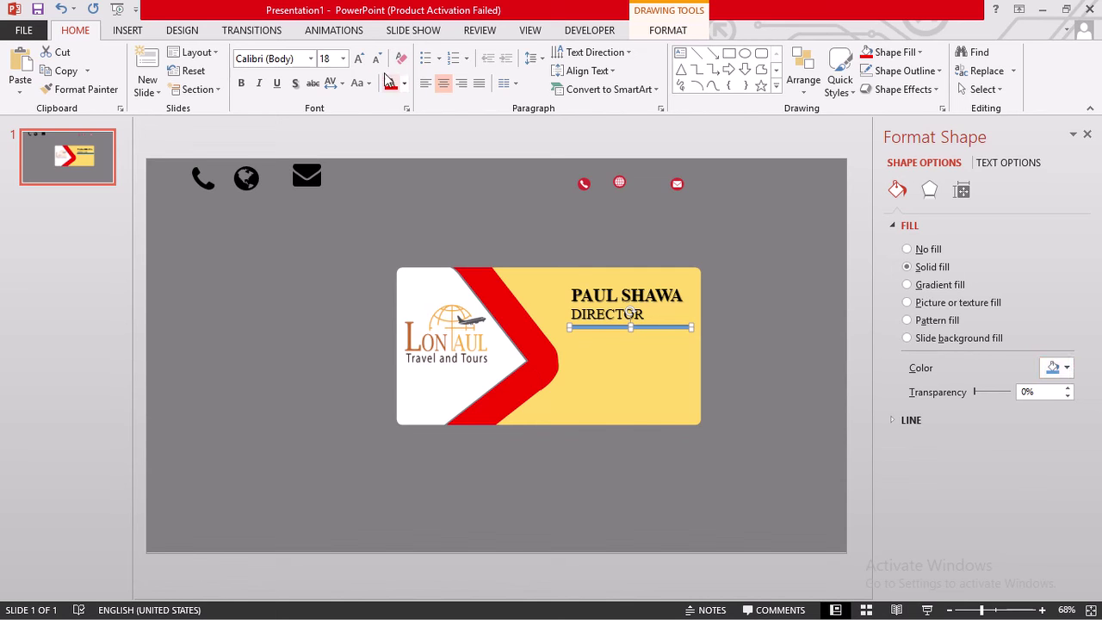
click(659, 31)
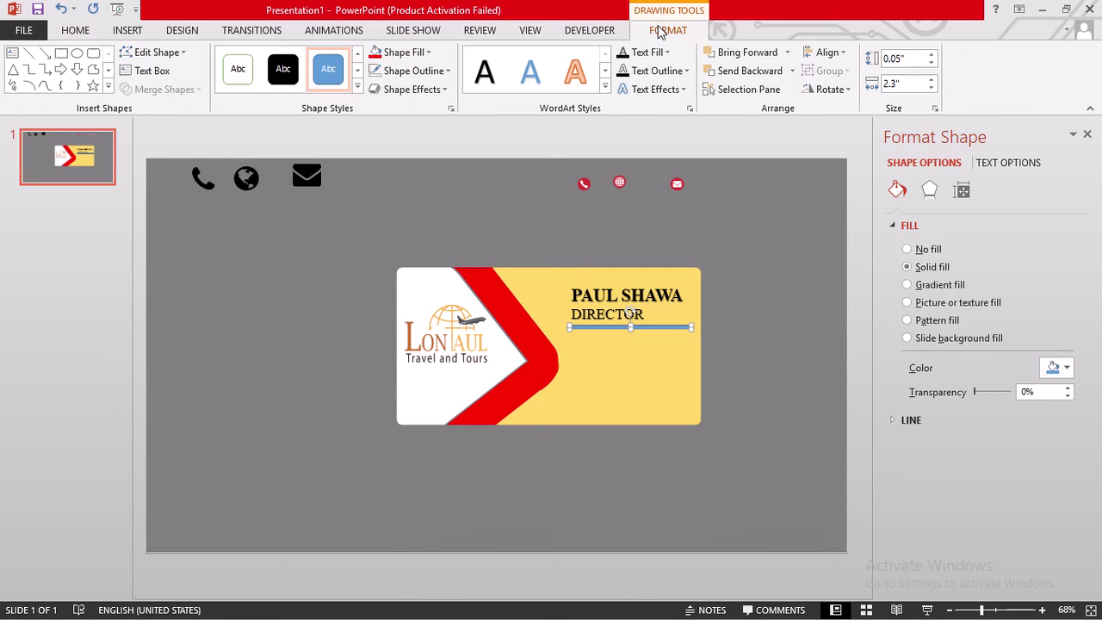
click(434, 76)
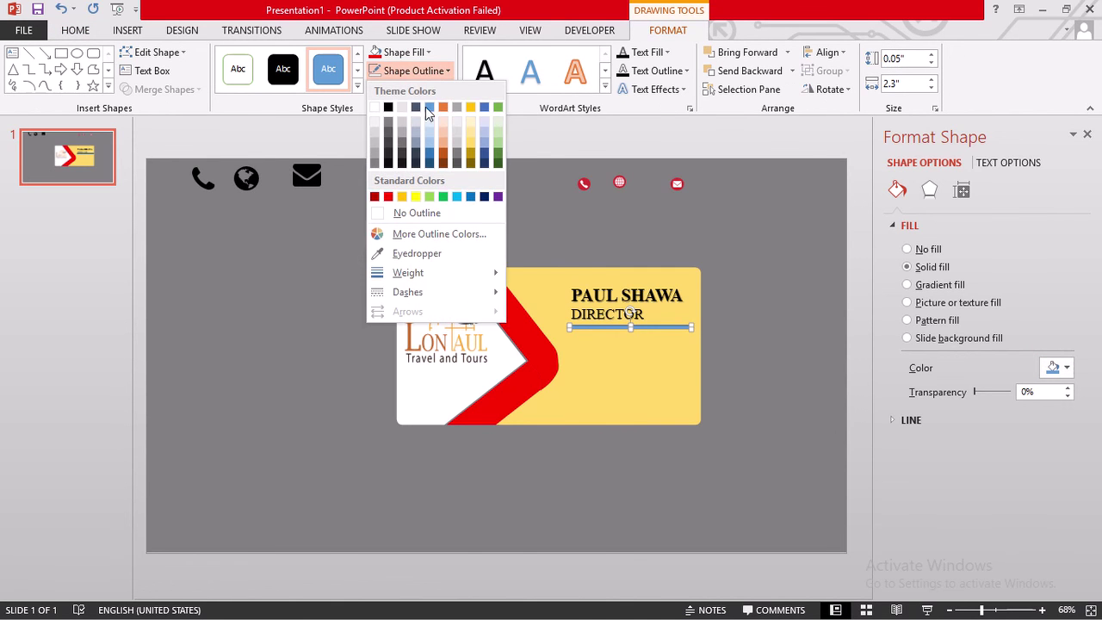
click(397, 67)
click(409, 53)
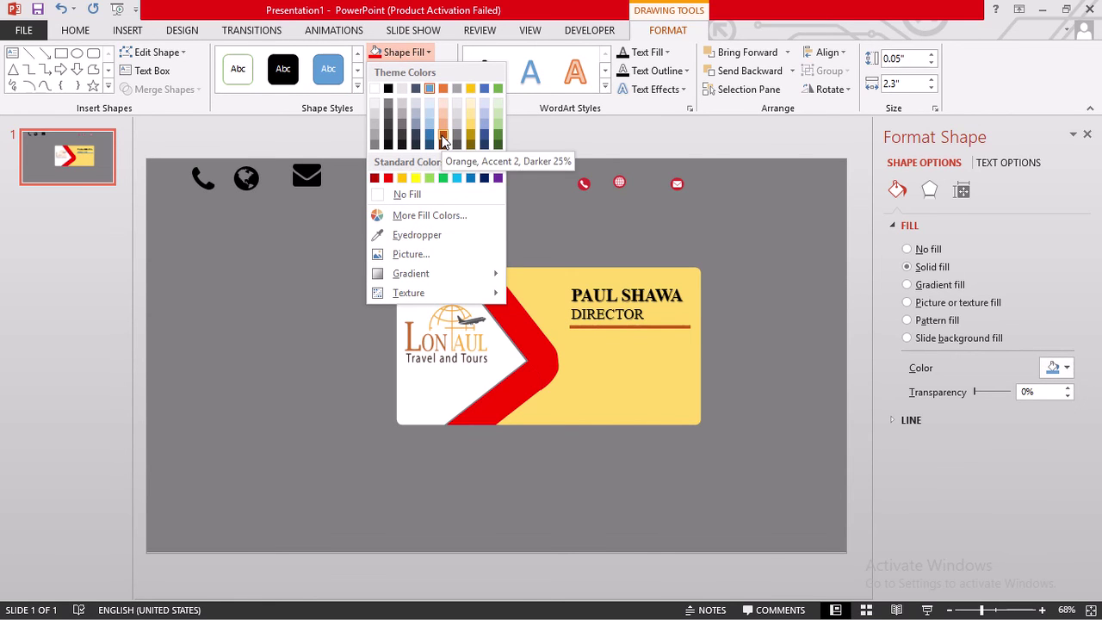
click(442, 136)
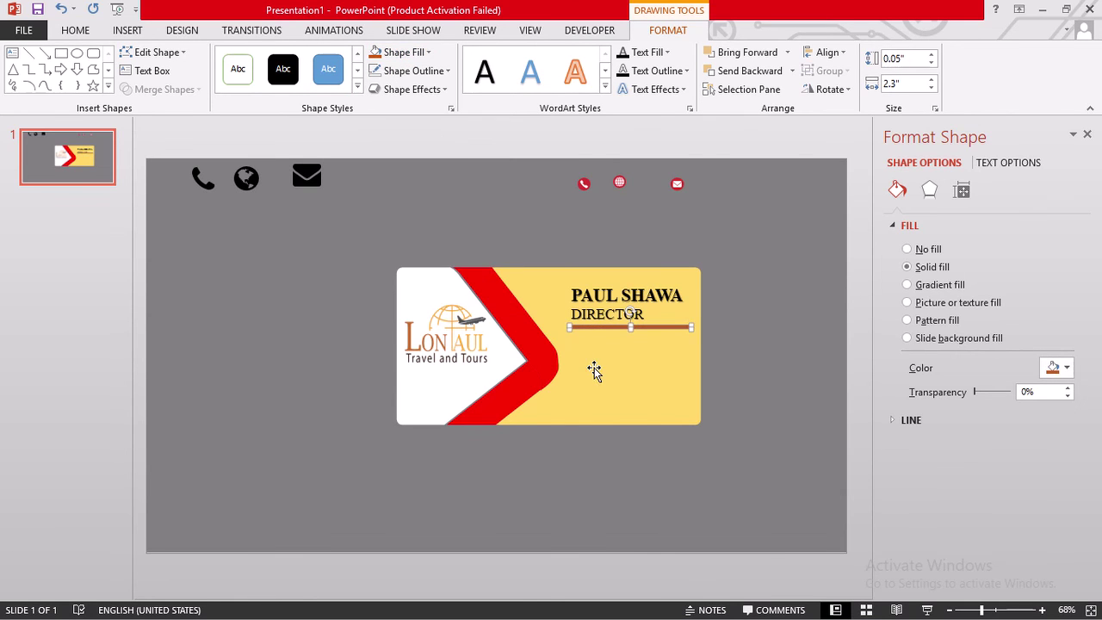
click(686, 356)
- Arrange the red phone, mail and globe icons in a vertical column beside the card
click(775, 268)
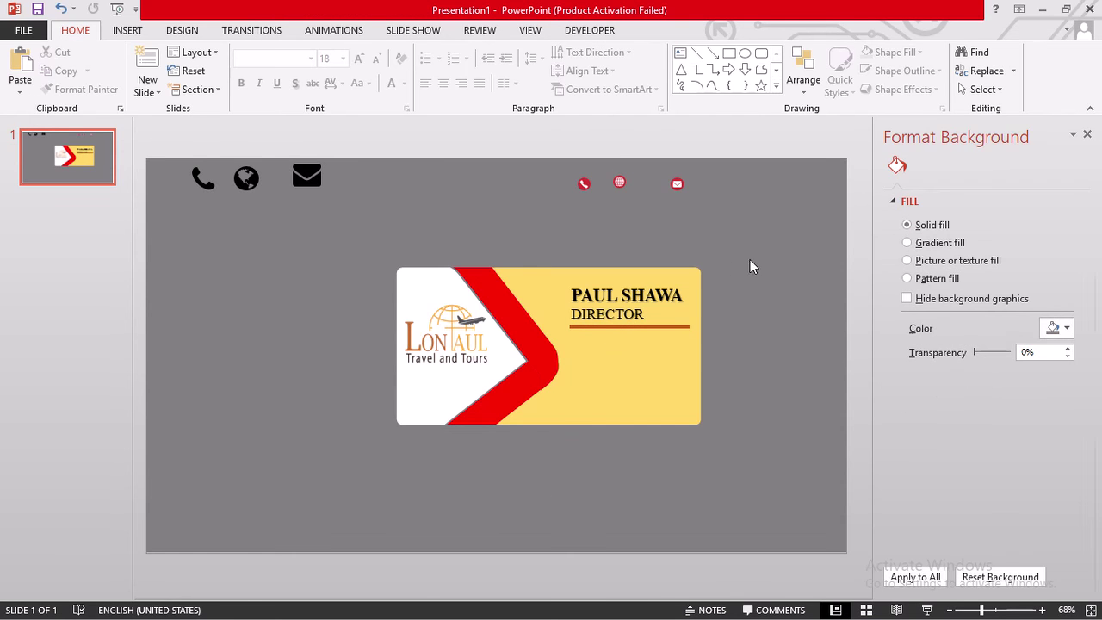
mouse_move(582, 185)
mouse_down()
mouse_move(701, 221)
mouse_move(726, 211)
mouse_up()
drag(676, 183, 728, 235)
drag(619, 185, 728, 258)
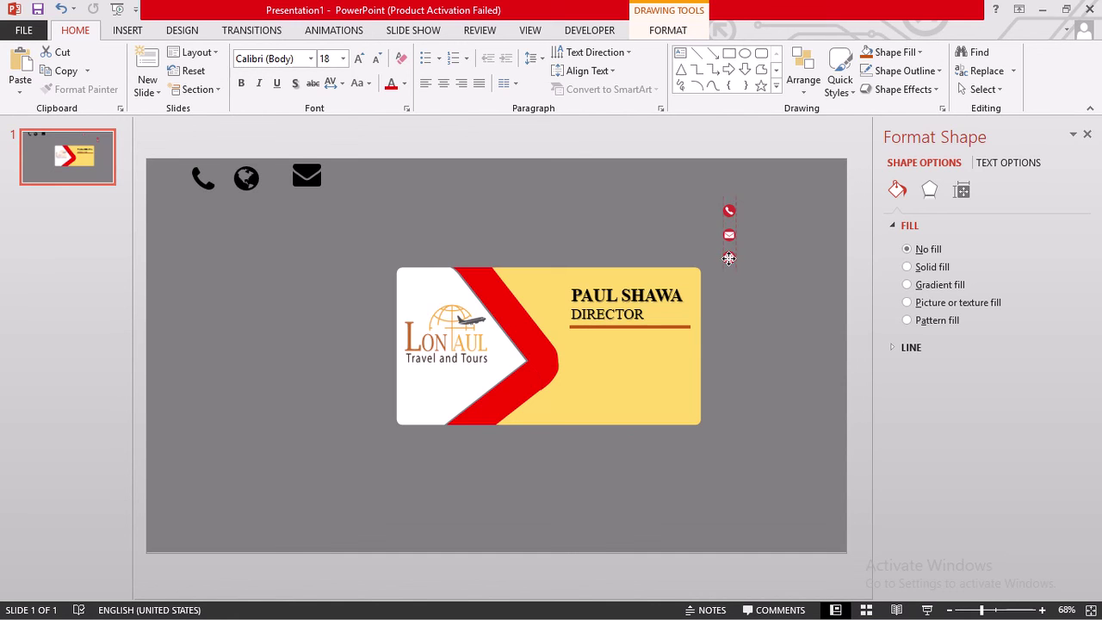
drag(728, 258, 729, 258)
- Bring the three icons to the front and move them onto the card below DIRECTOR
click(733, 232)
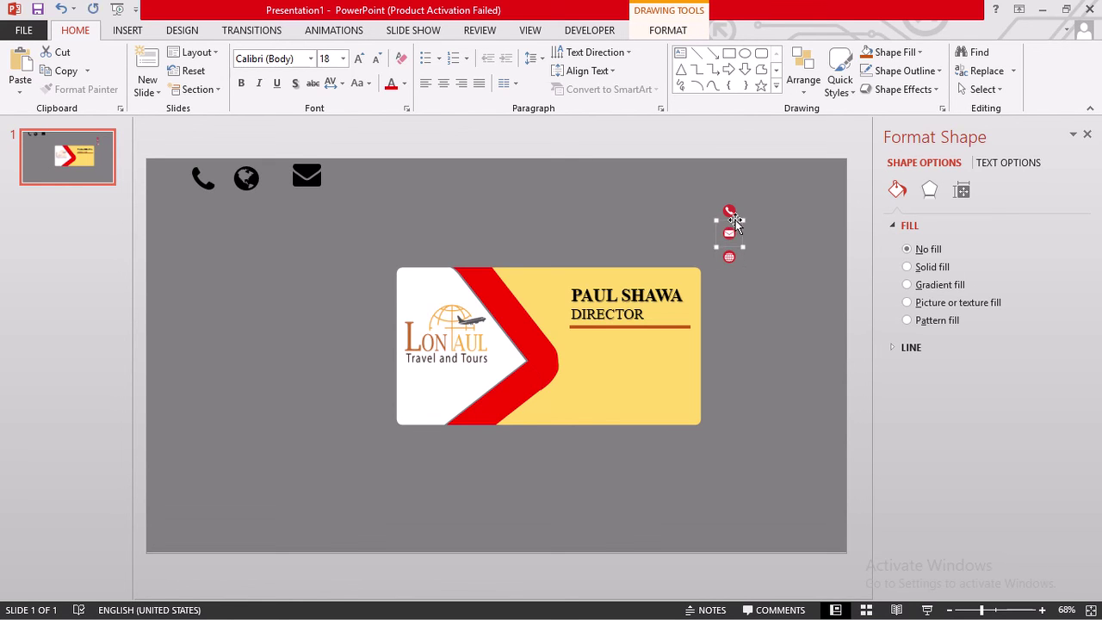
shift+click(730, 211)
shift+click(730, 257)
mouse_move(729, 259)
mouse_down()
mouse_move(656, 322)
mouse_move(735, 251)
mouse_up()
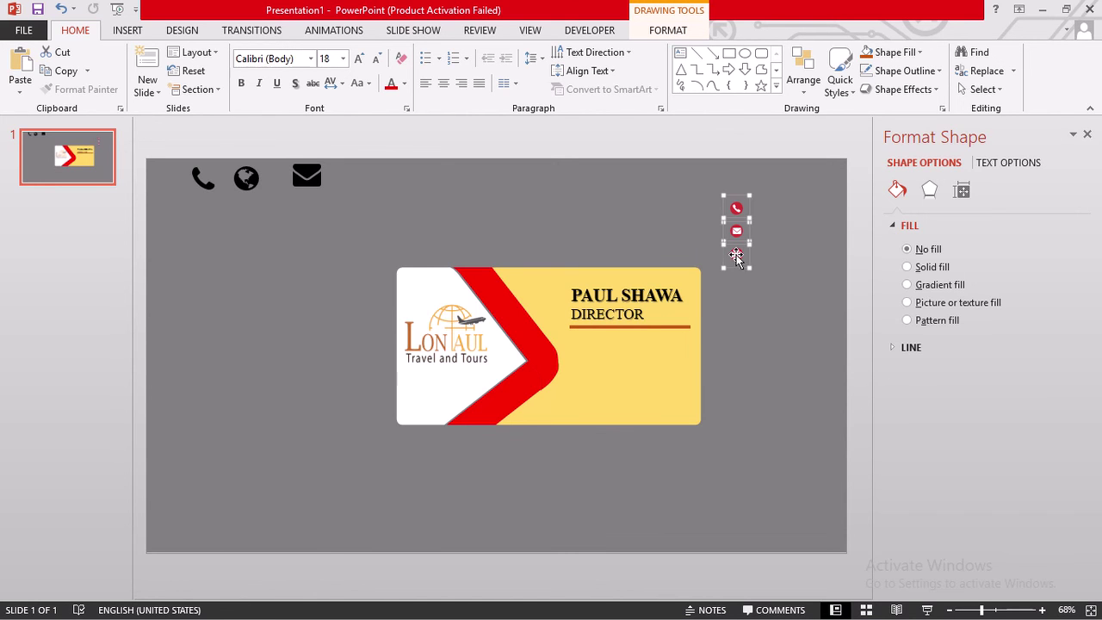
right_click(736, 254)
mouse_move(849, 371)
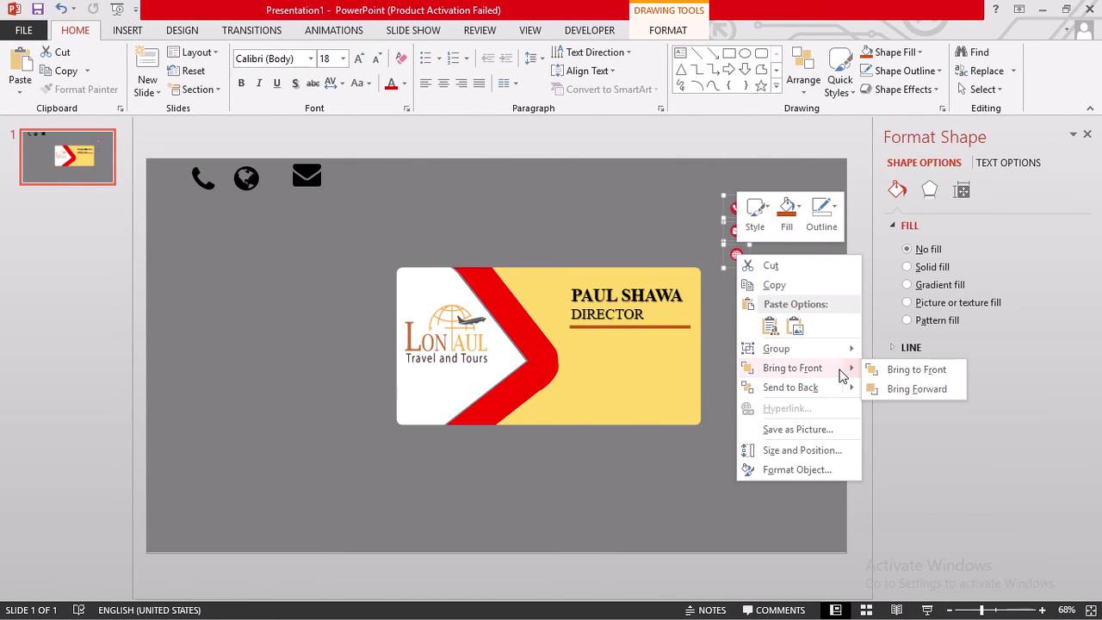
click(887, 373)
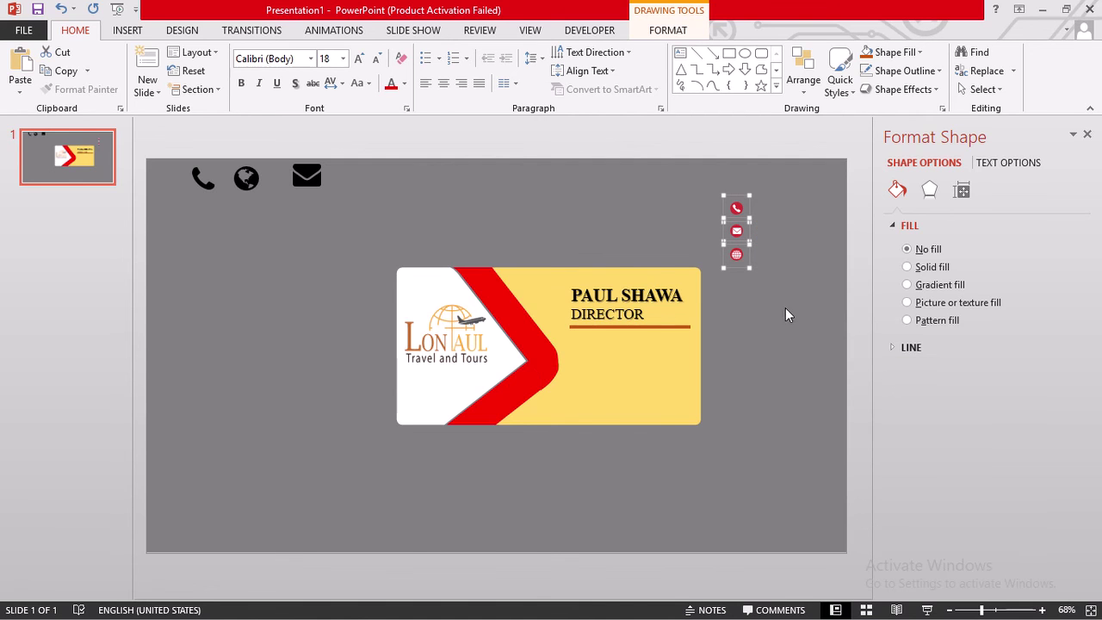
drag(738, 255, 582, 391)
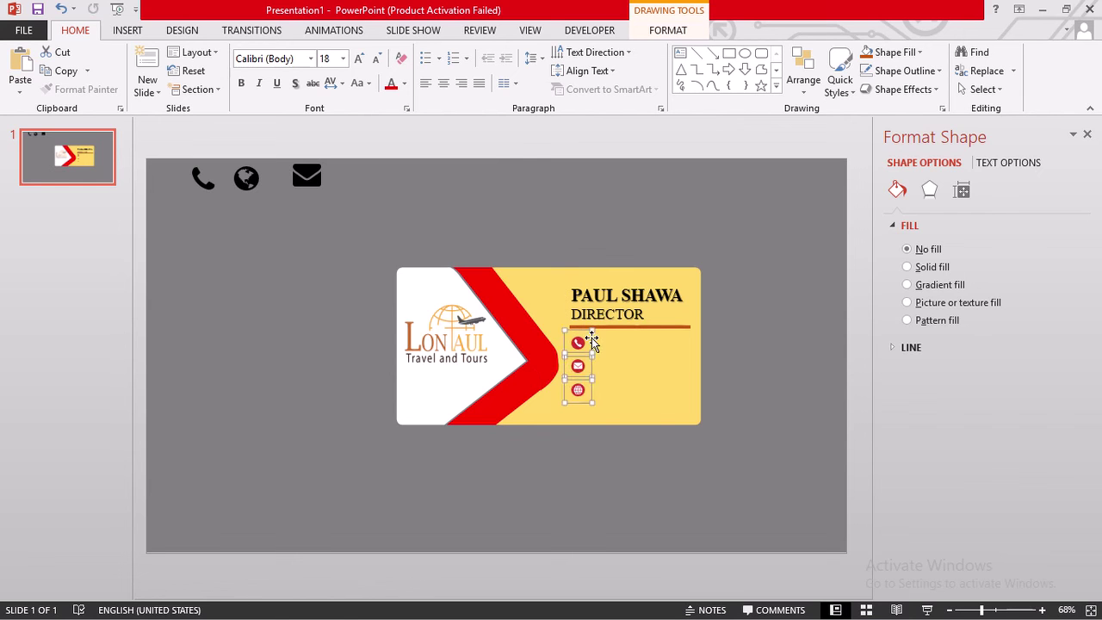
click(742, 346)
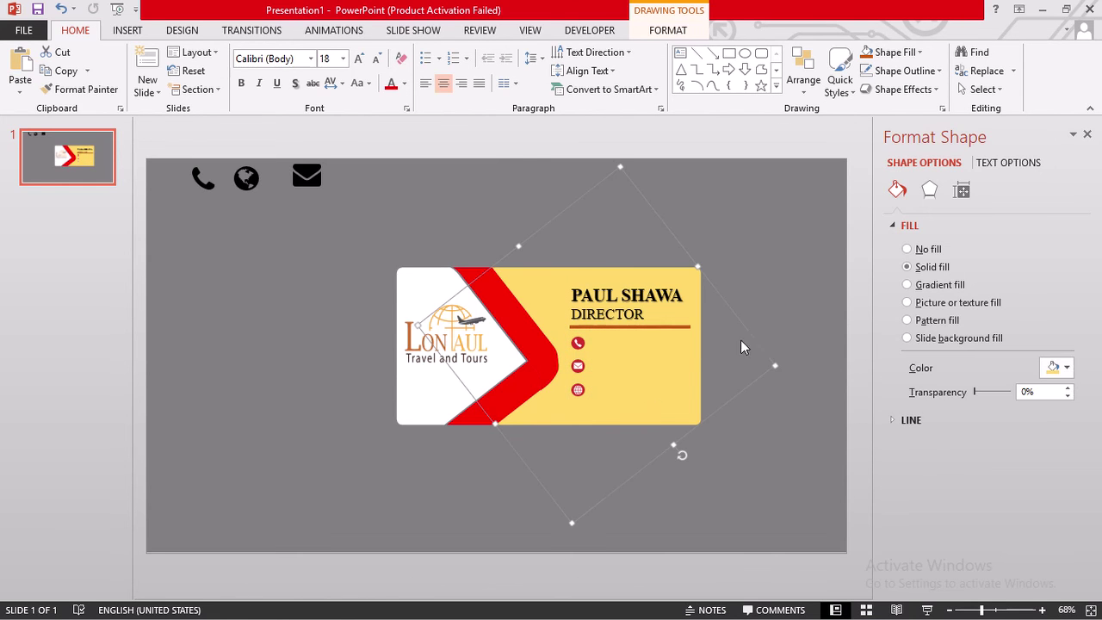
click(789, 346)
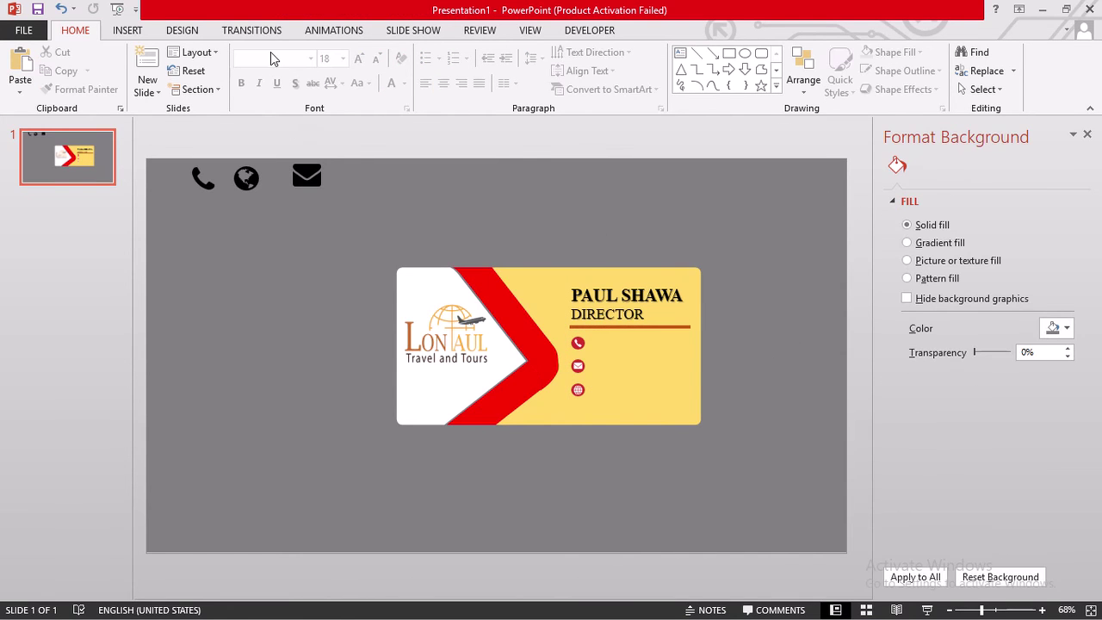
- Add a text box beside the phone icon containing the phone number
click(680, 52)
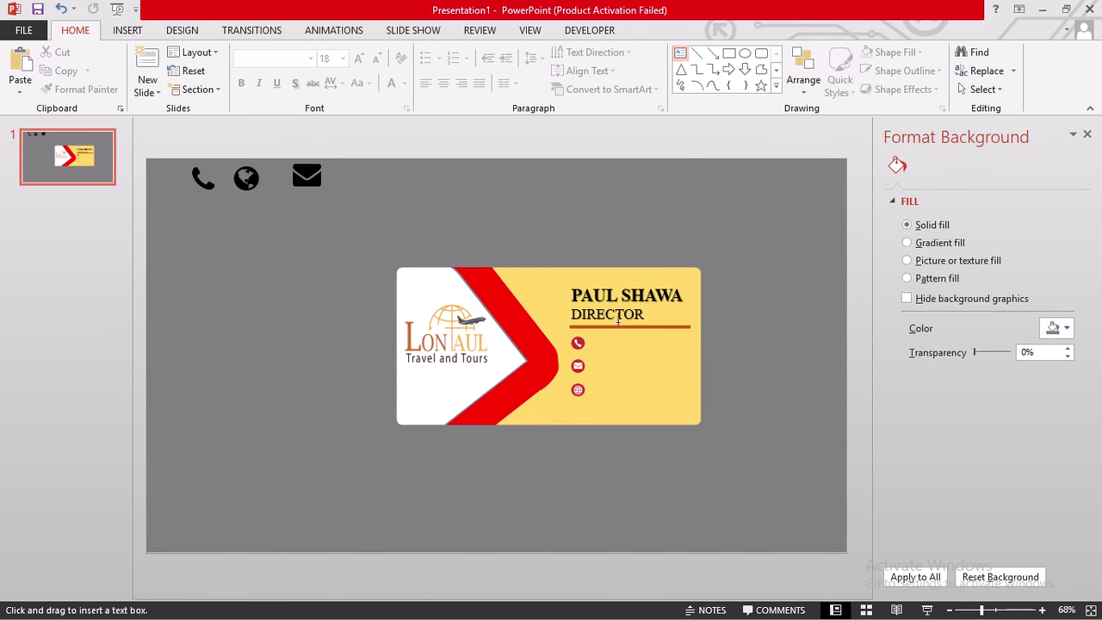
mouse_move(586, 340)
mouse_down()
mouse_move(693, 353)
mouse_move(691, 362)
mouse_up()
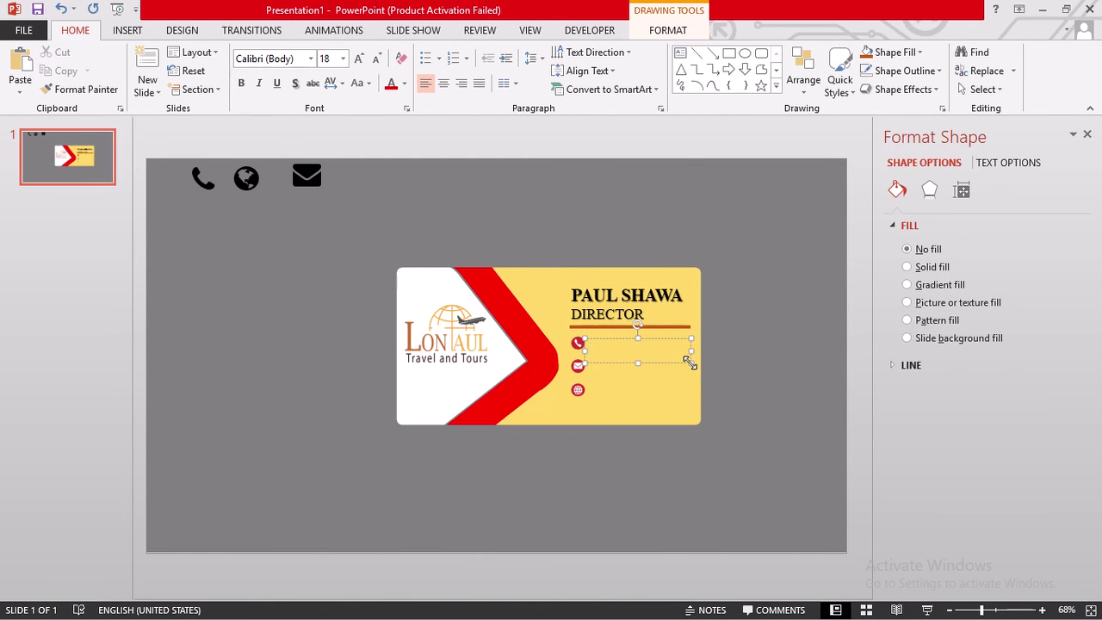
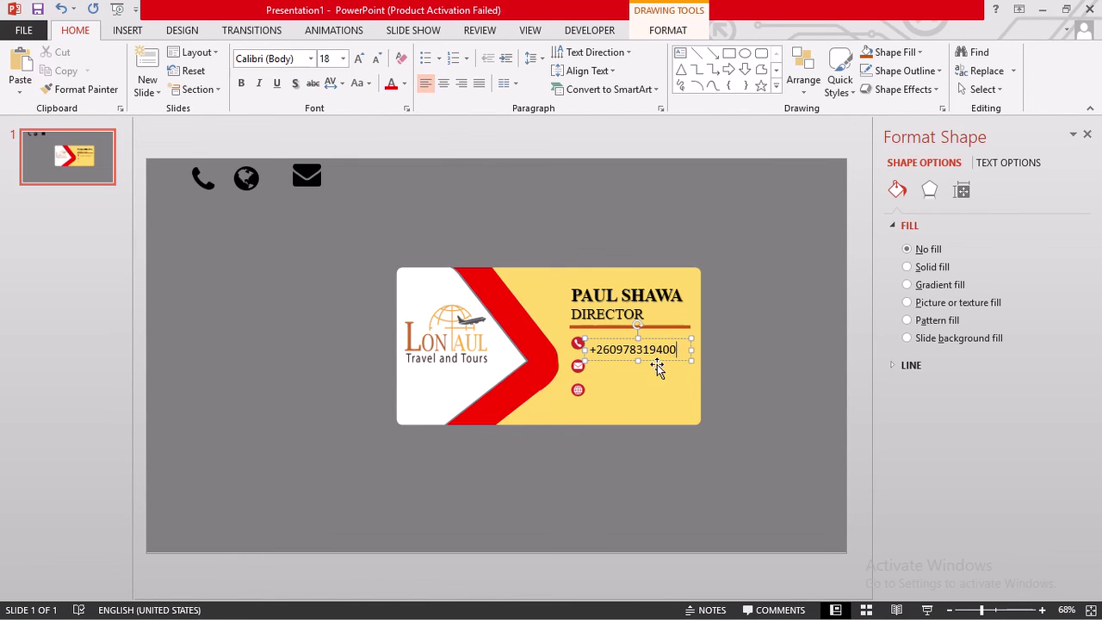
- Format the phone number as bold, shadowed Times New Roman
drag(677, 350, 589, 350)
click(272, 62)
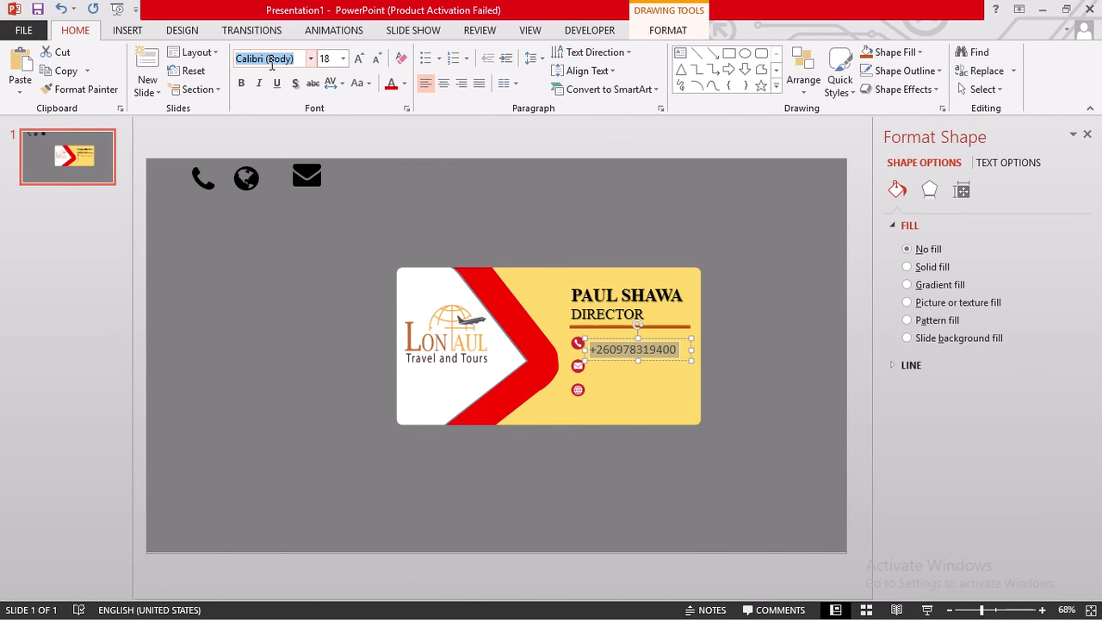
text(Time)
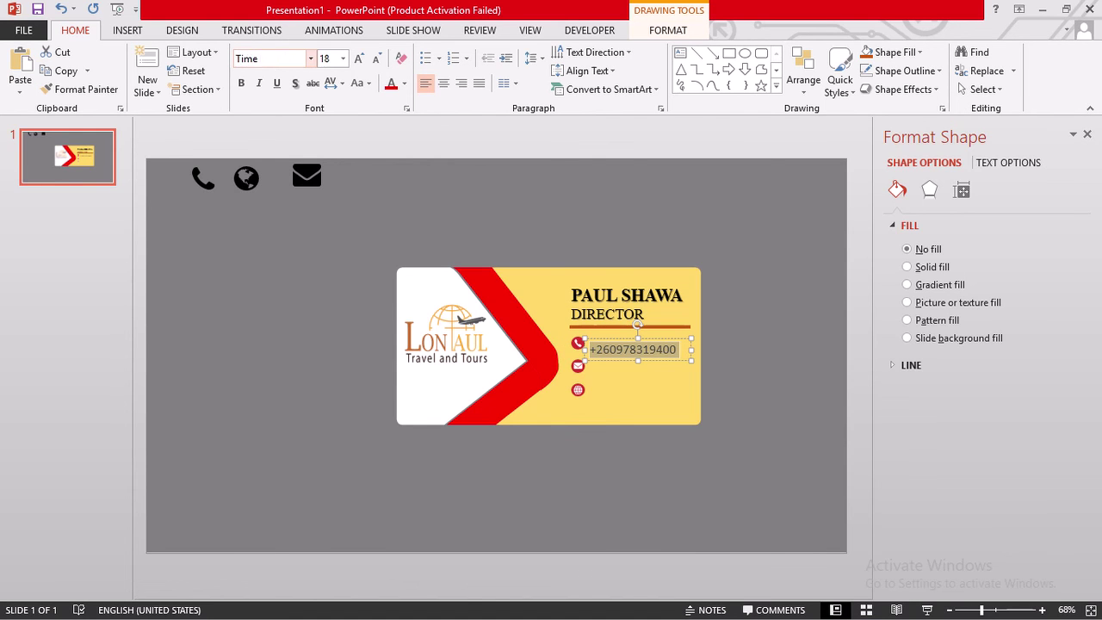
text(s)
key(Return)
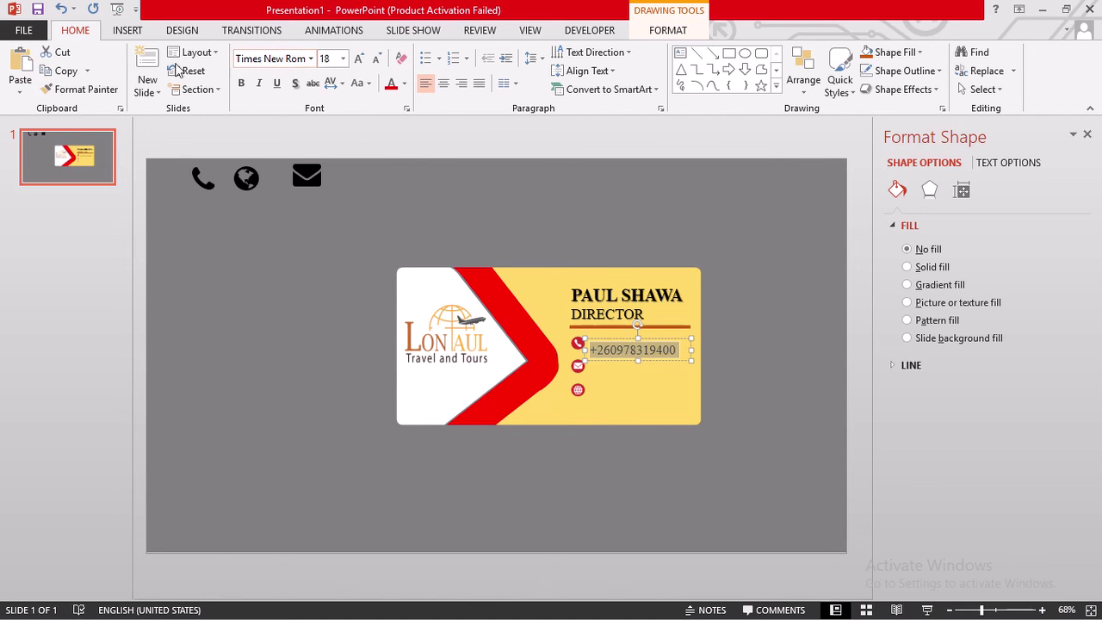
click(294, 85)
click(240, 86)
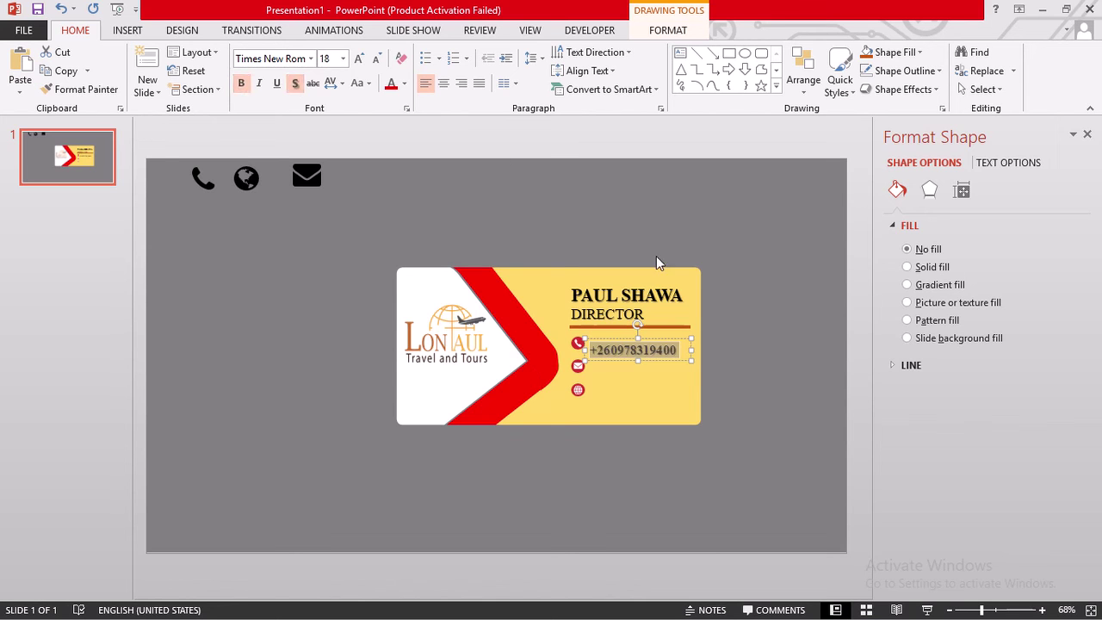
- Nudge the phone-number box slightly upward
click(631, 342)
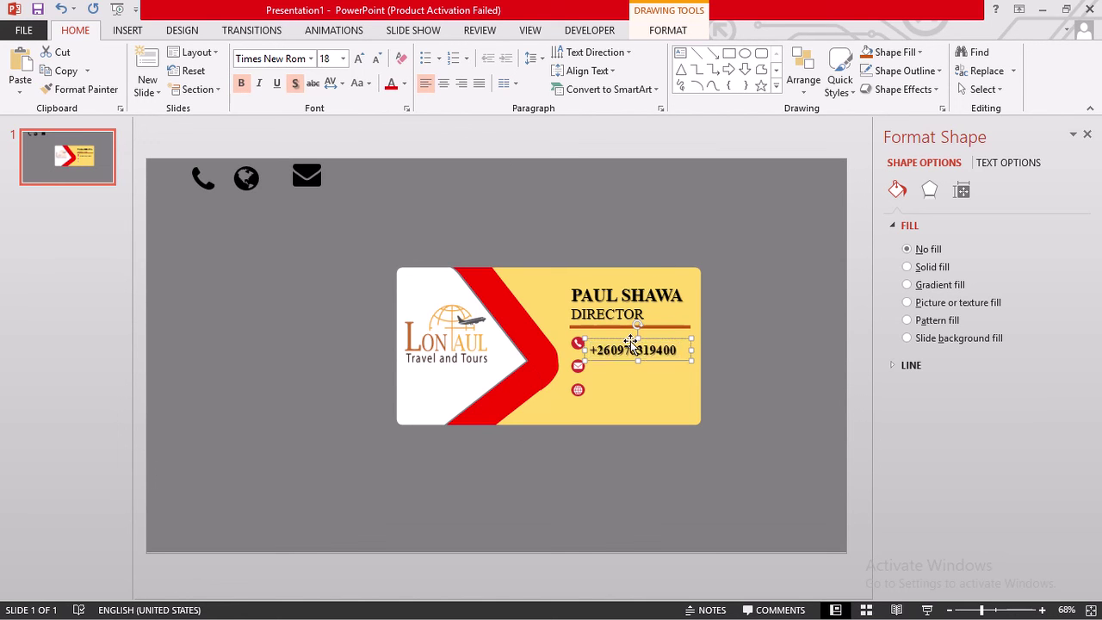
key(ctrl+Up)
key(ctrl+Up)
key(ctrl+Up)
key(ctrl+Up)
key(ctrl+Up)
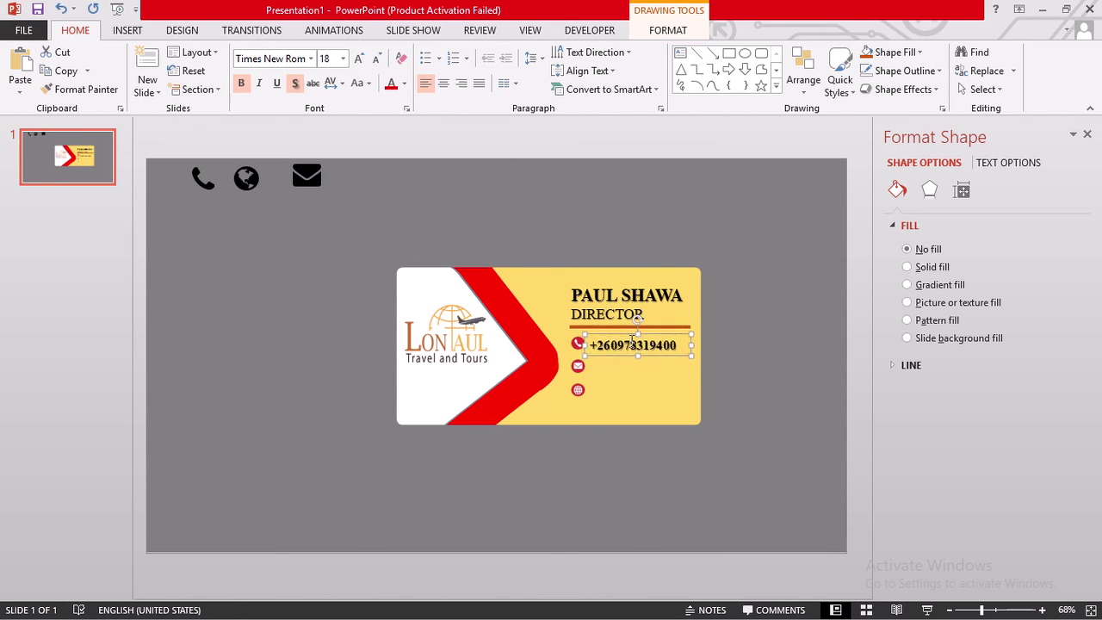
key(ctrl+Up)
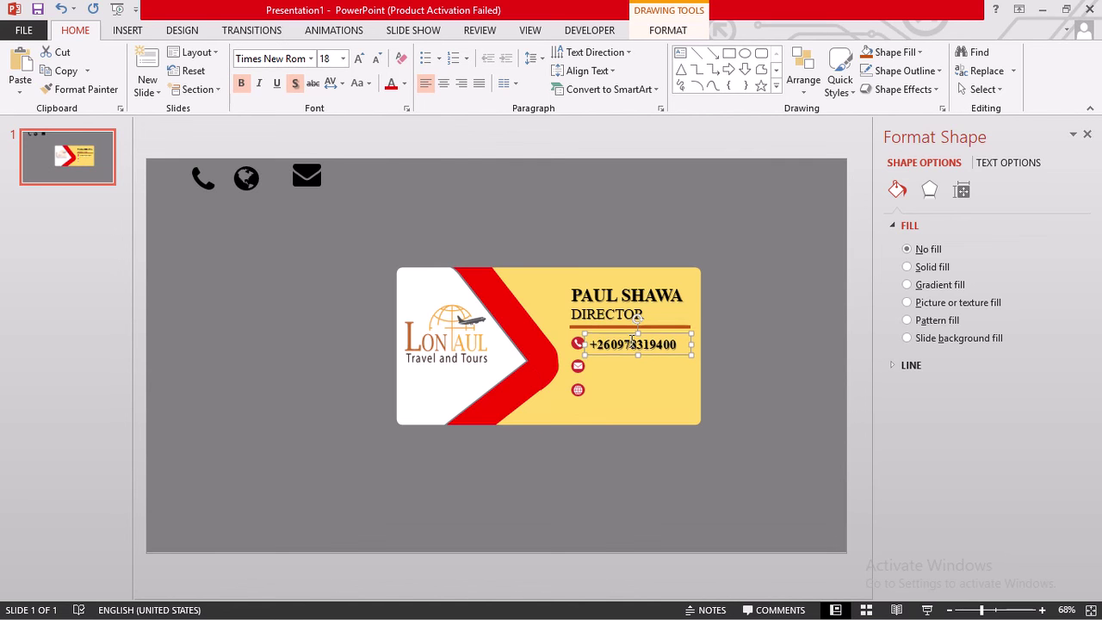
click(754, 355)
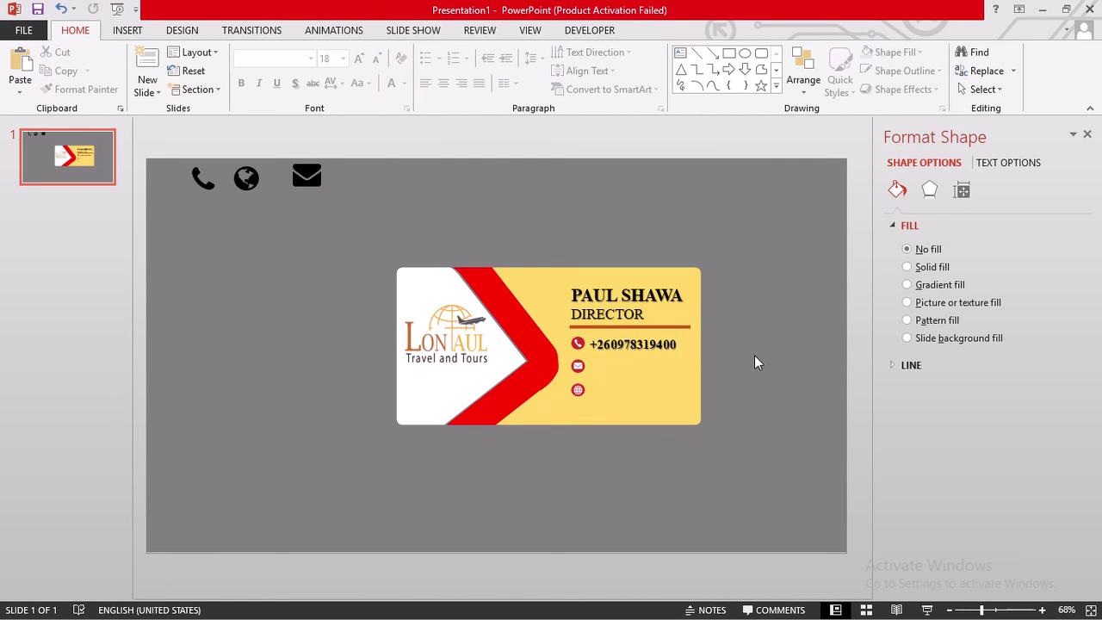
click(616, 343)
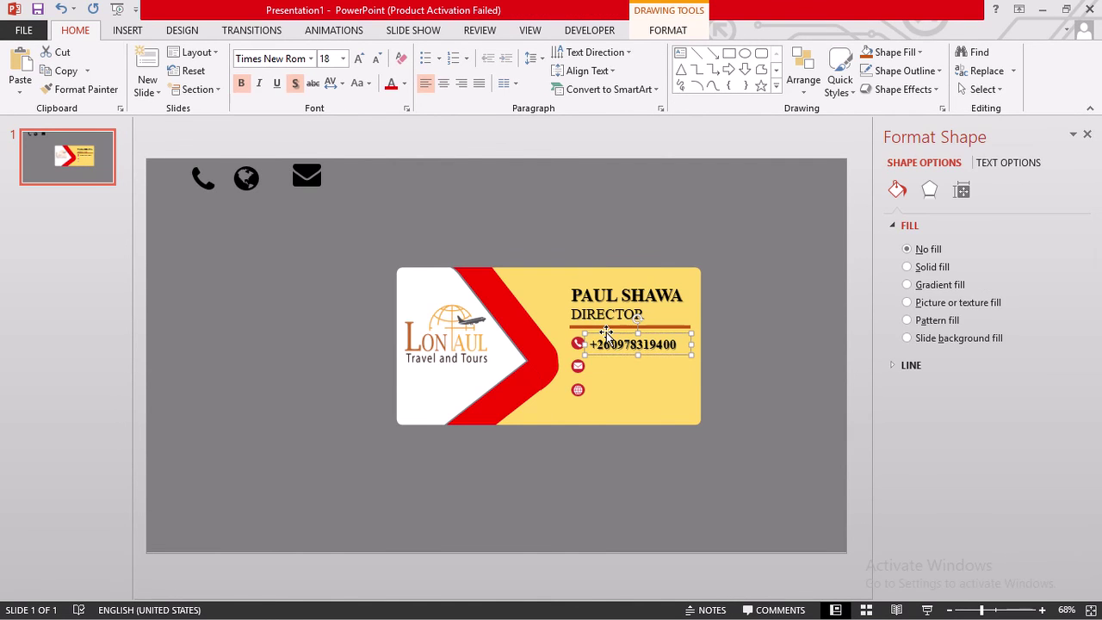
drag(606, 334, 606, 333)
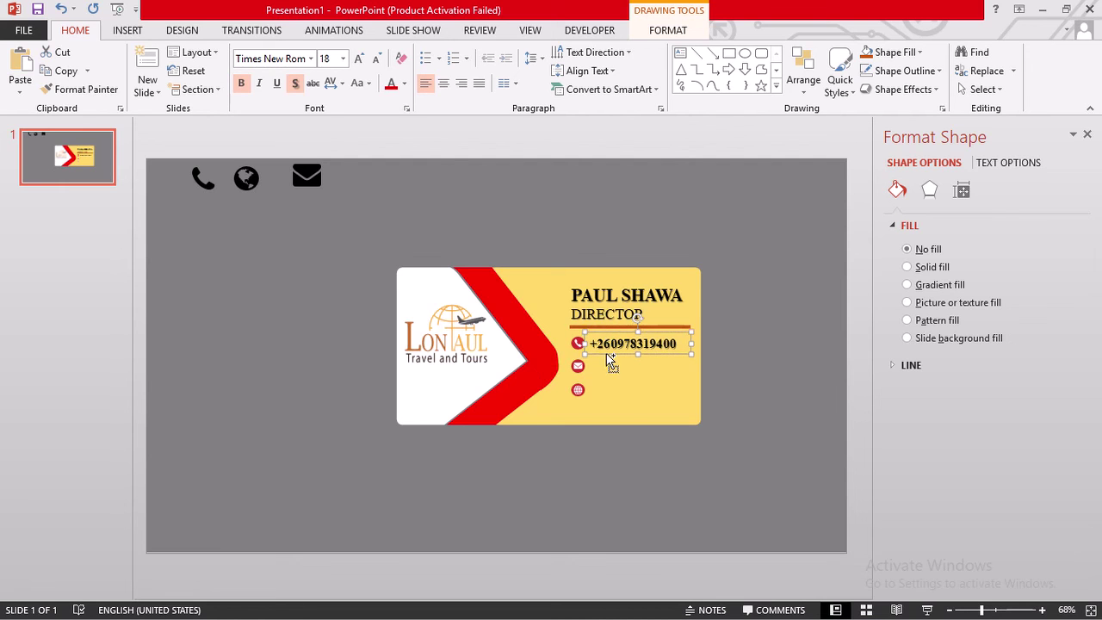
- Paste copies of the phone-number box into the email and website rows
key(ctrl+v)
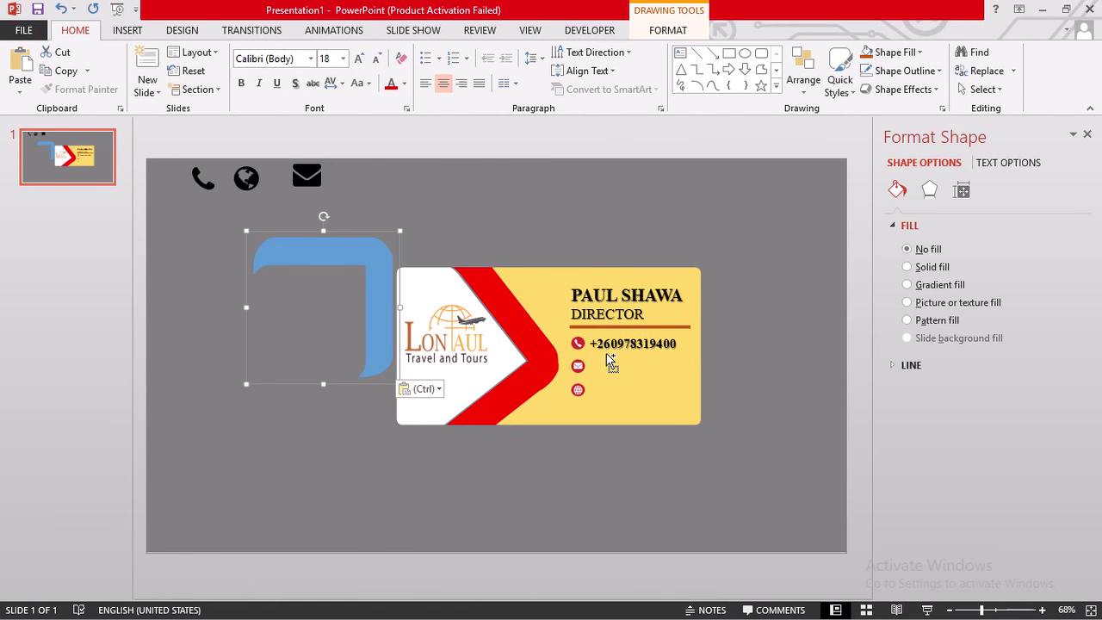
key(ctrl+z)
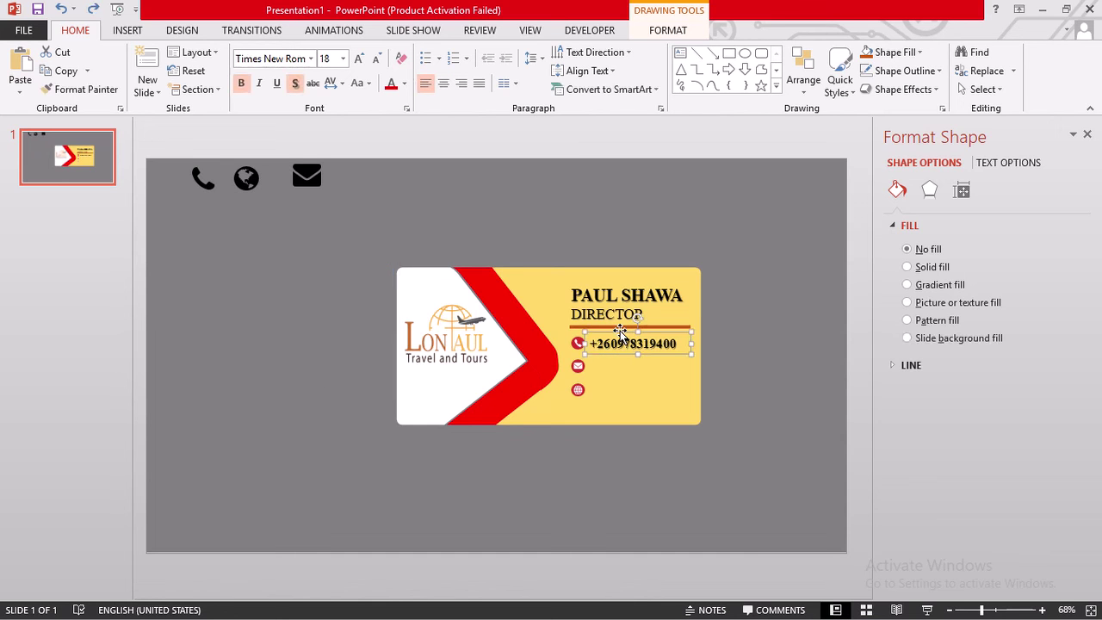
key(ctrl+v)
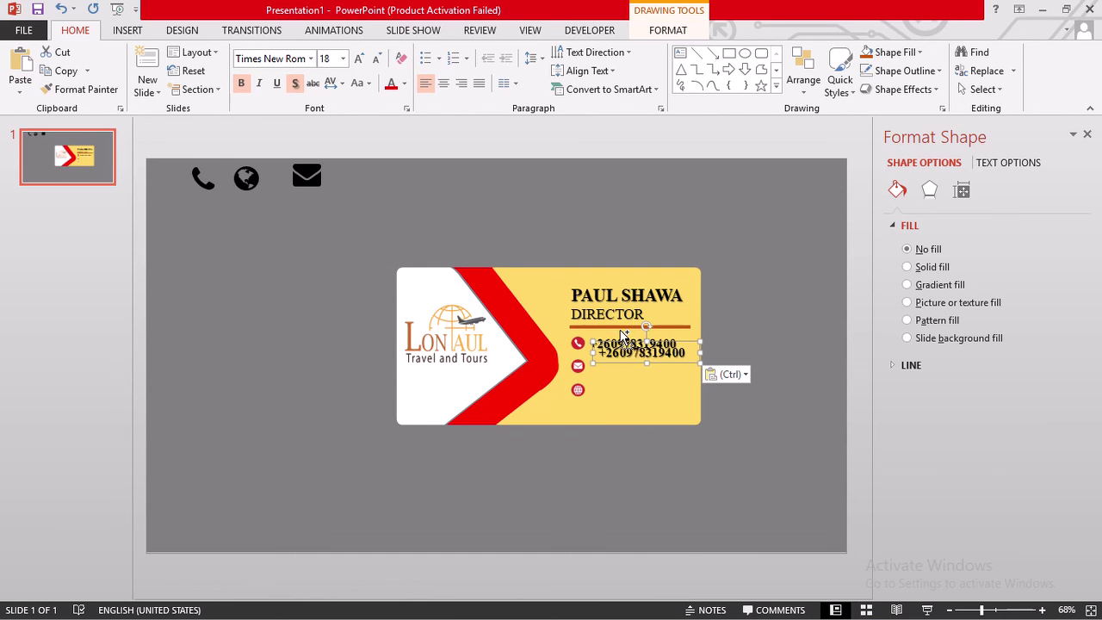
drag(595, 351, 592, 370)
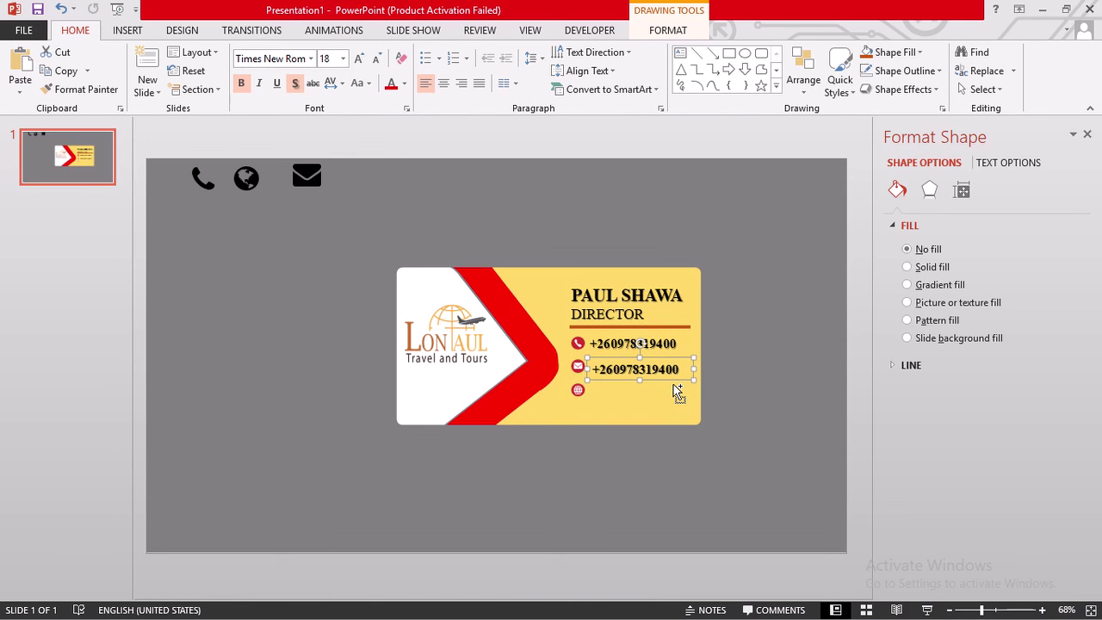
key(ctrl+v)
drag(672, 389, 611, 384)
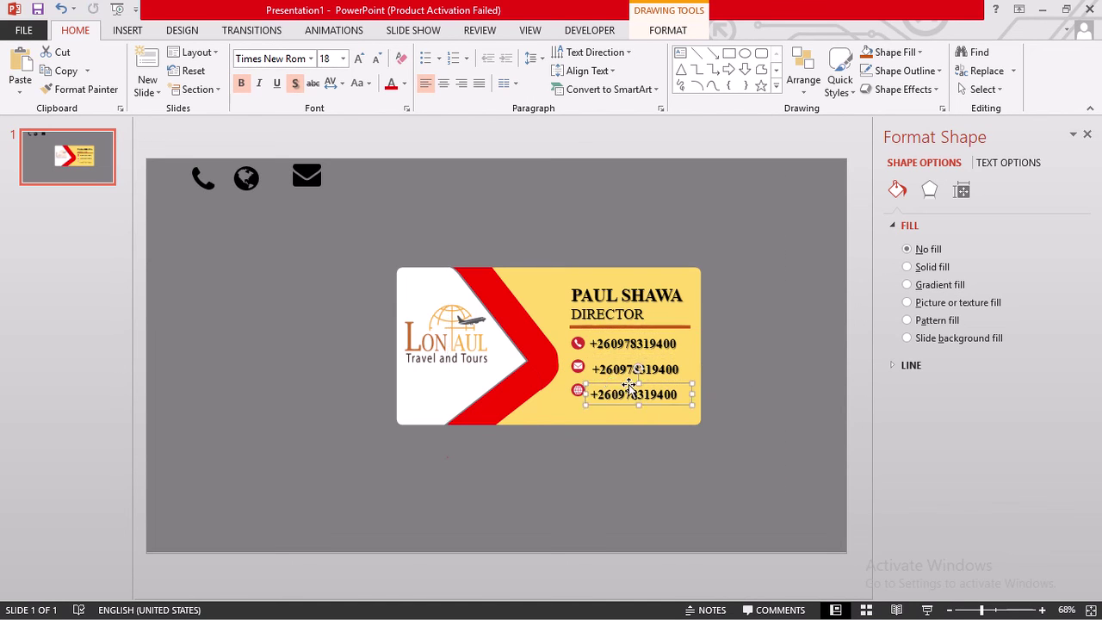
click(772, 409)
- Paste one more copy of the number box and place it below the card
key(ctrl+v)
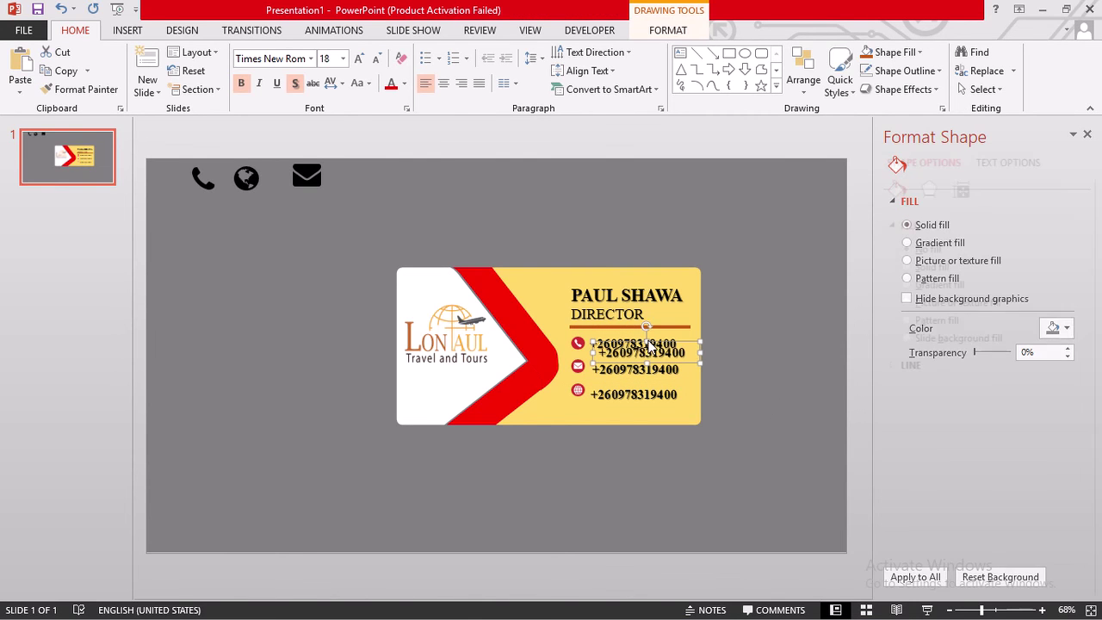
drag(655, 349, 737, 491)
click(659, 509)
click(635, 491)
- Replace the copied number with the text 'THIS IS A FREE LESSON TEMPLATE' / 'DONE BY DET'
key(Delete)
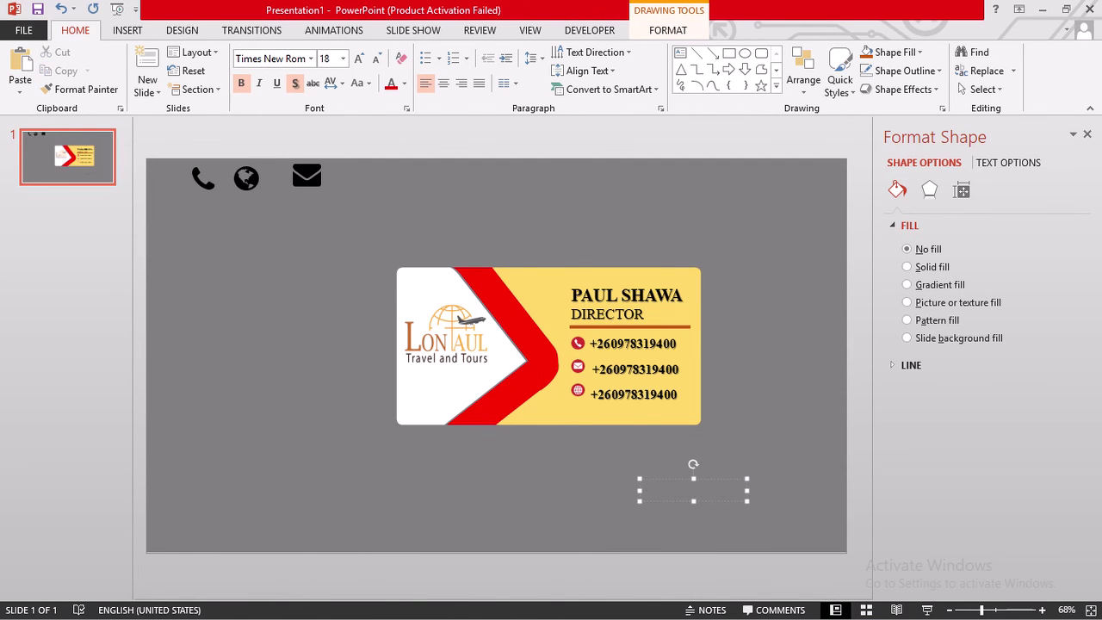
text(the)
key(BackSpace)
key(BackSpace)
text(THIS O)
text(S)
key(BackSpace)
key(BackSpace)
text(A)
key(BackSpace)
key(BackSpace)
text(IS A)
text( FE)
text(REE)
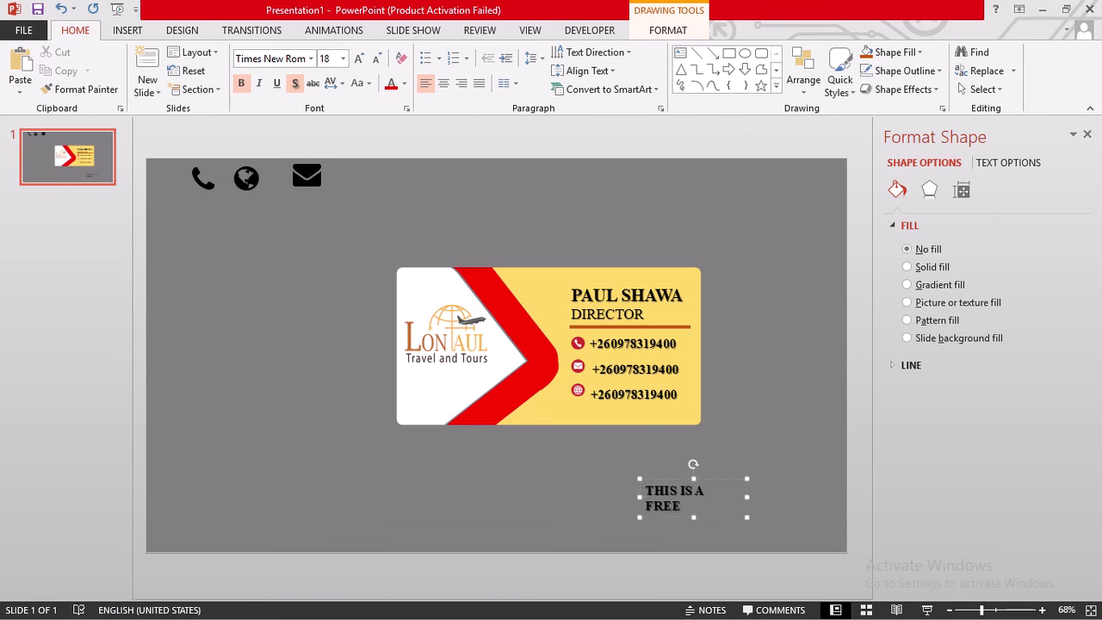
text( LESSON TEMPLTW)
key(BackSpace)
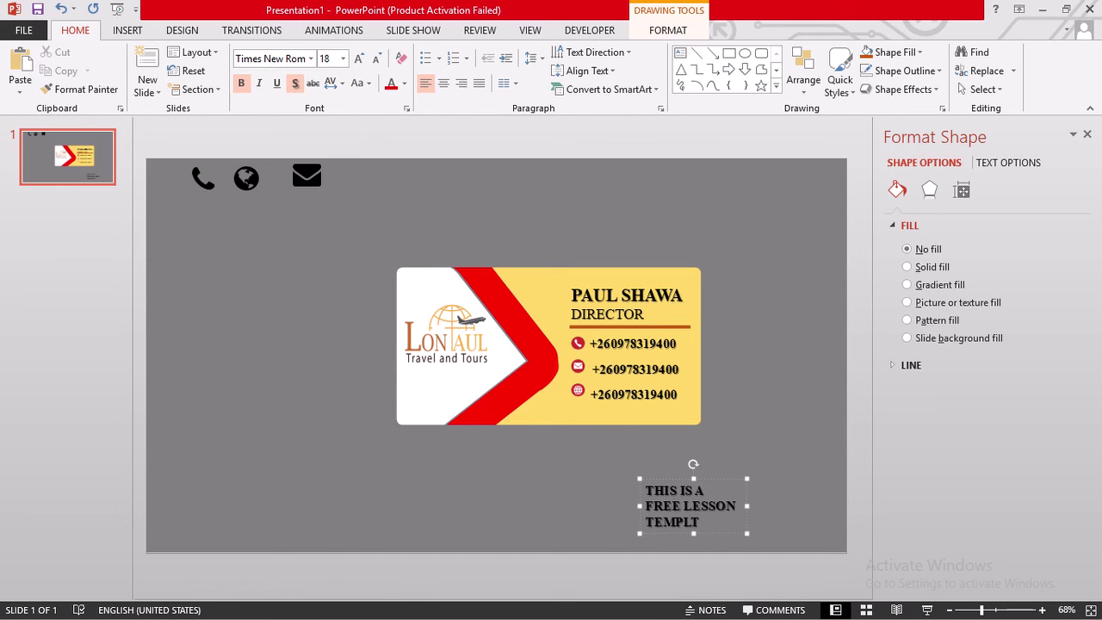
key(BackSpace)
text(ATE)
key(Return)
text(DONE)
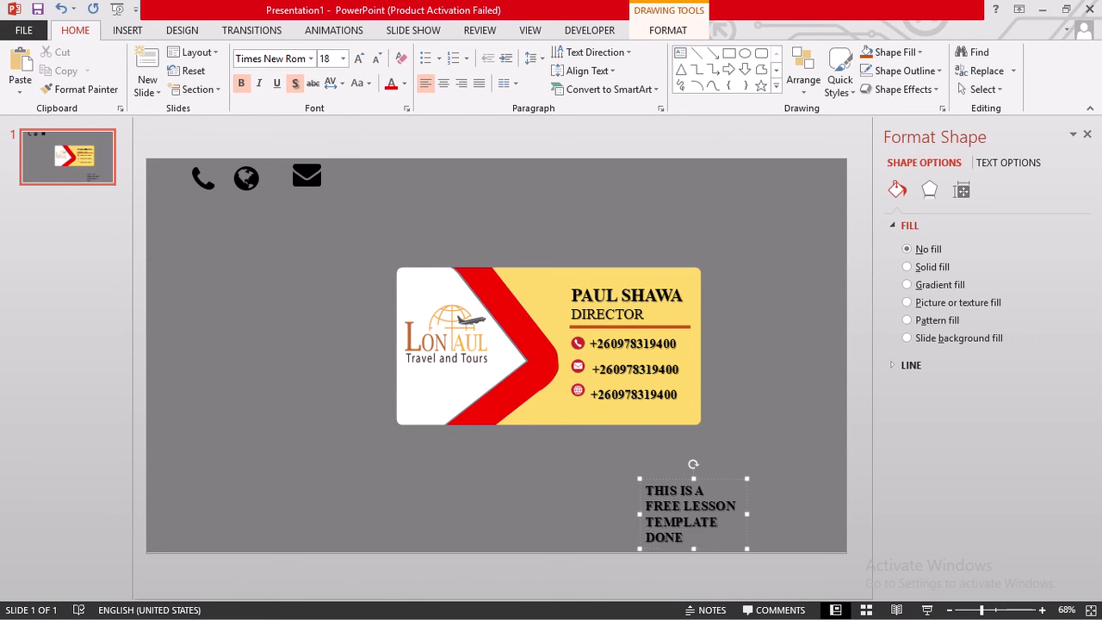
text( BY DET)
- Widen the credit box on both sides, set its text to 32 pt, and close the Format Shape pane
drag(745, 515, 840, 515)
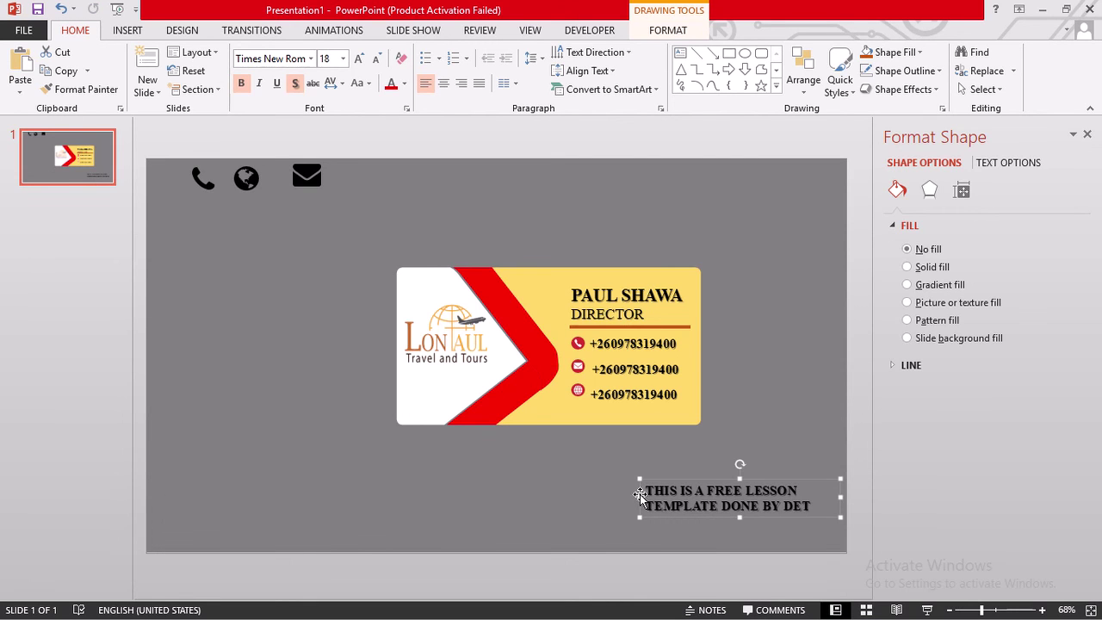
drag(639, 497, 513, 497)
click(359, 58)
click(360, 58)
click(360, 58)
click(360, 58)
click(359, 57)
click(360, 57)
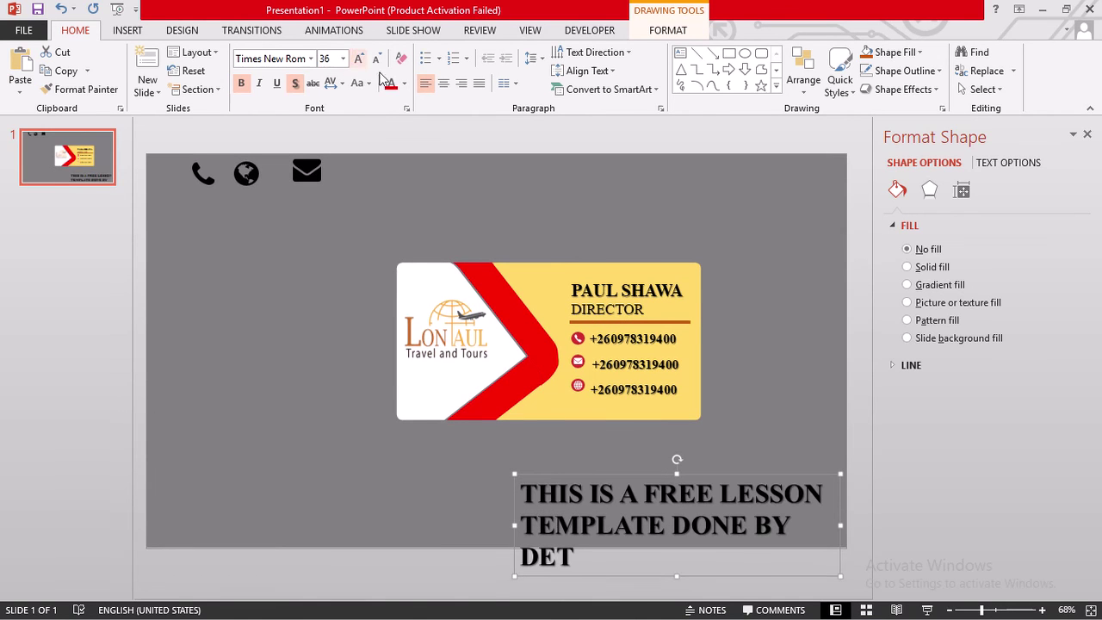
click(376, 58)
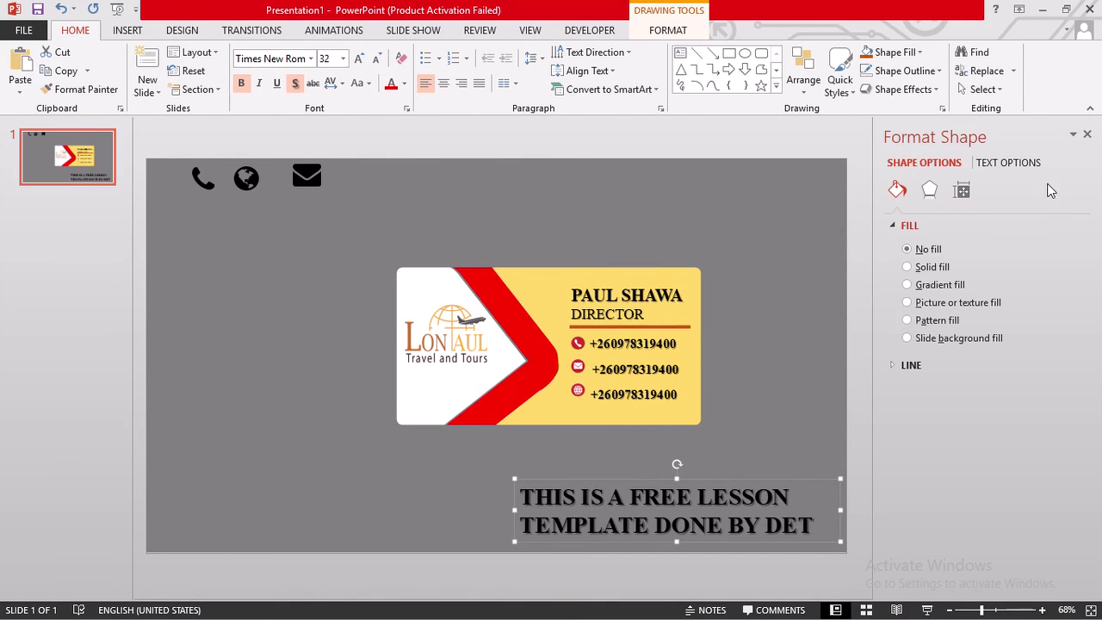
click(1087, 135)
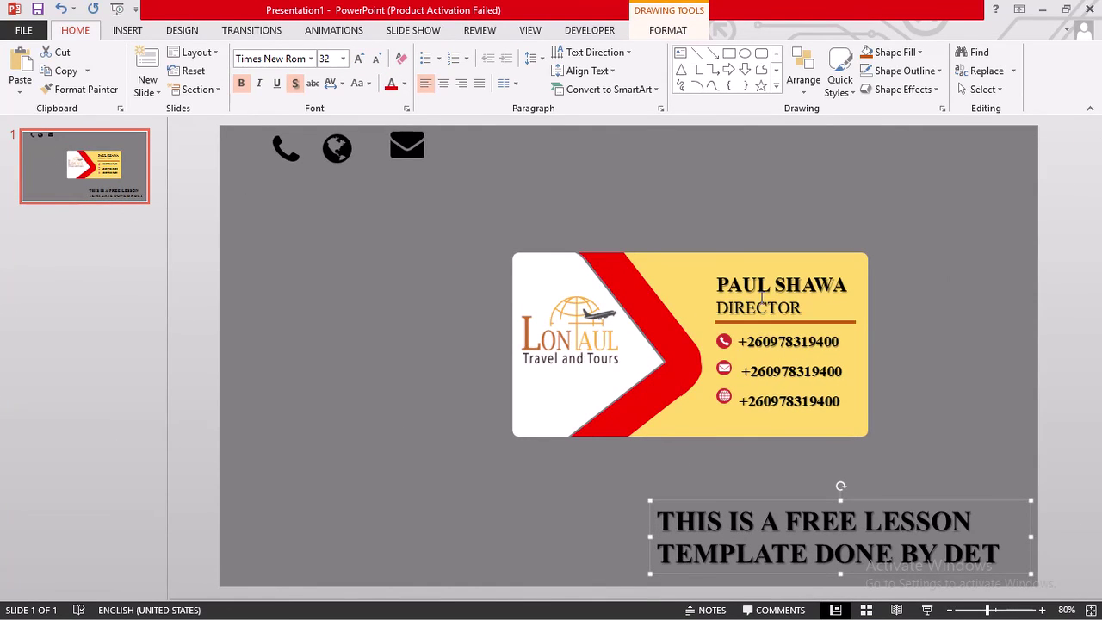
- Replace the middle phone number with the company e-mail address
click(831, 372)
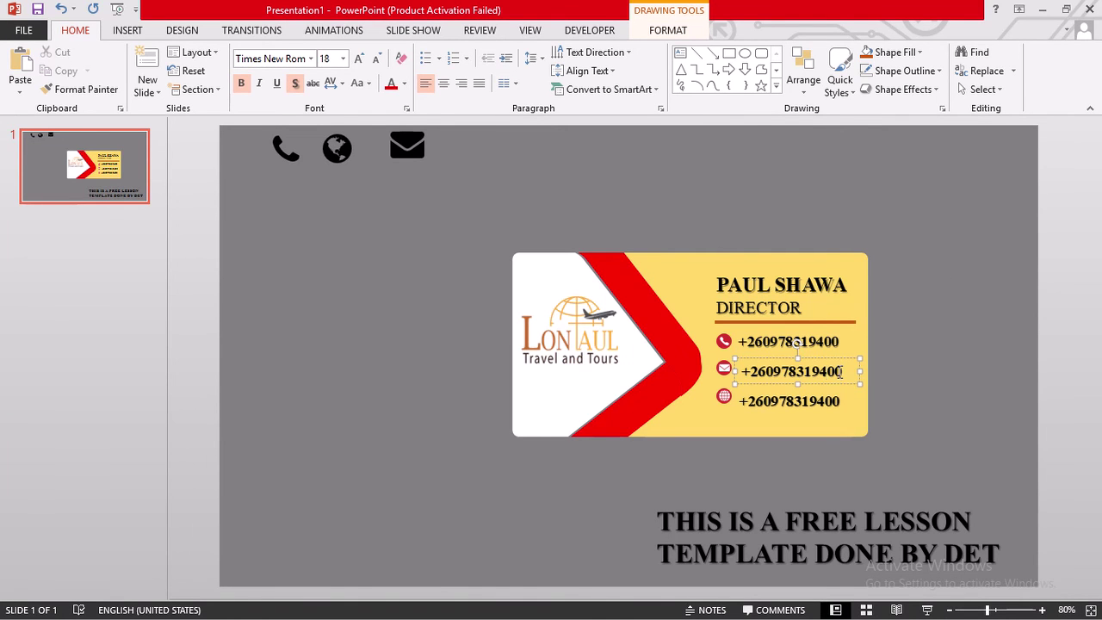
key(BackSpace)
key(BackSpace)
key(BackSpace)
key(BackSpace)
key(BackSpace)
key(BackSpace)
key(BackSpace)
key(BackSpace)
key(BackSpace)
key(BackSpace)
key(BackSpace)
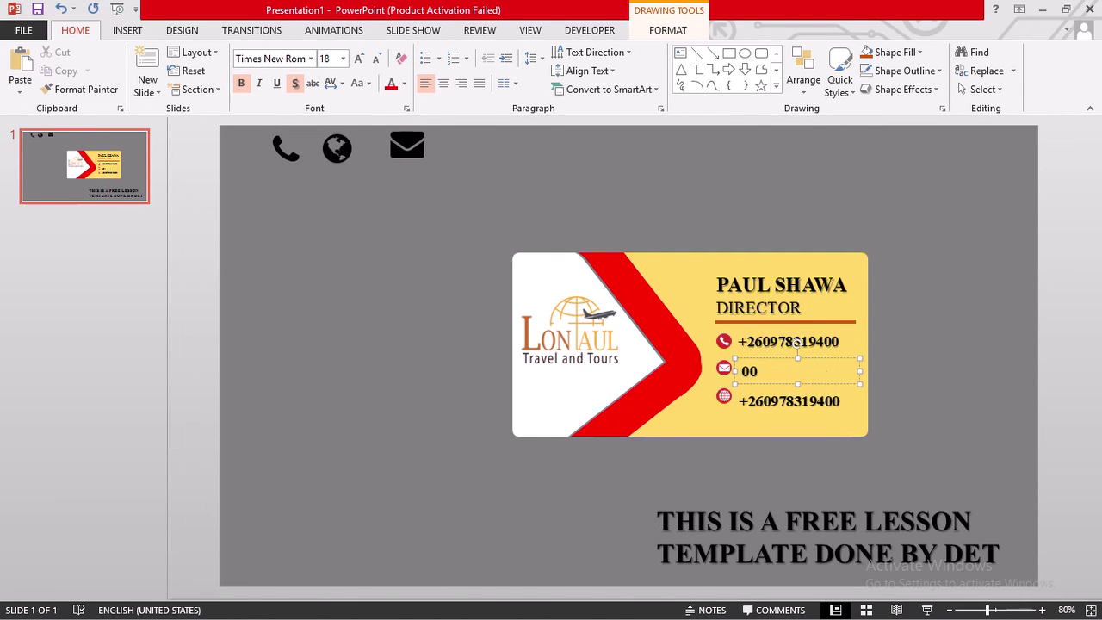
key(Delete)
key(Delete)
text(lont)
text(2)
key(BackSpace)
text(@)
key(BackSpace)
key(BackSpace)
key(BackSpace)
key(BackSpace)
key(BackSpace)
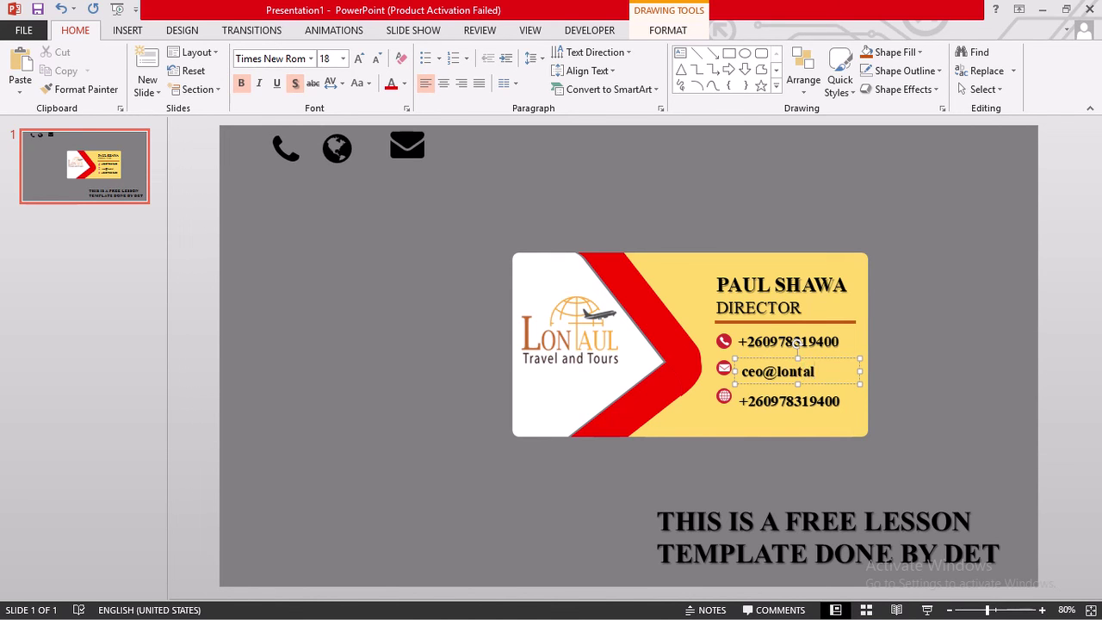
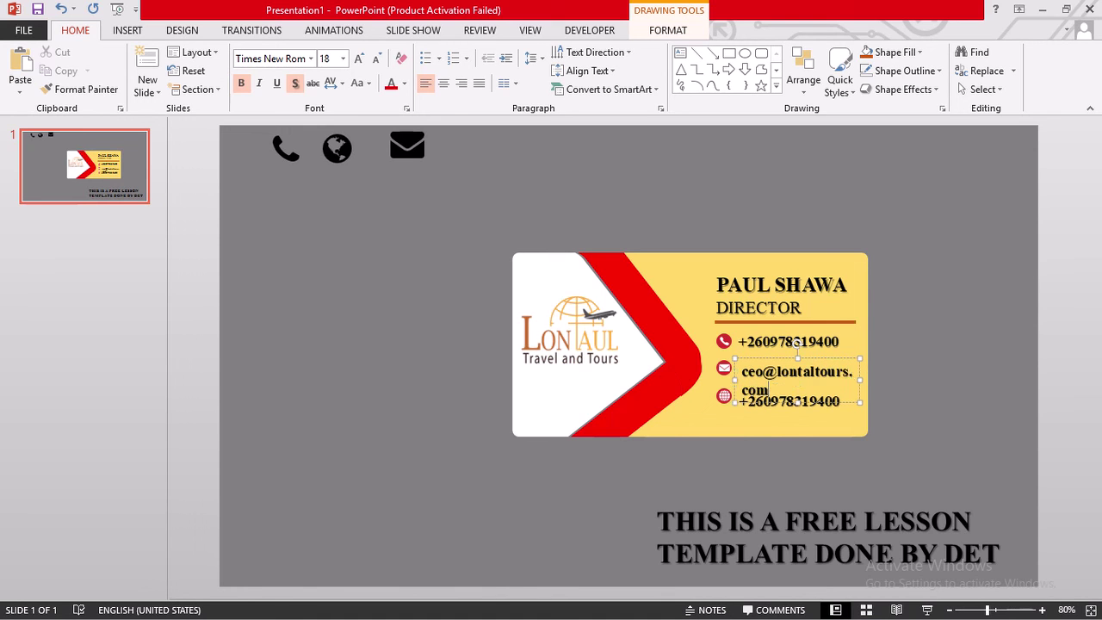
- Set the e-mail address text to 14 pt
triple_click(745, 379)
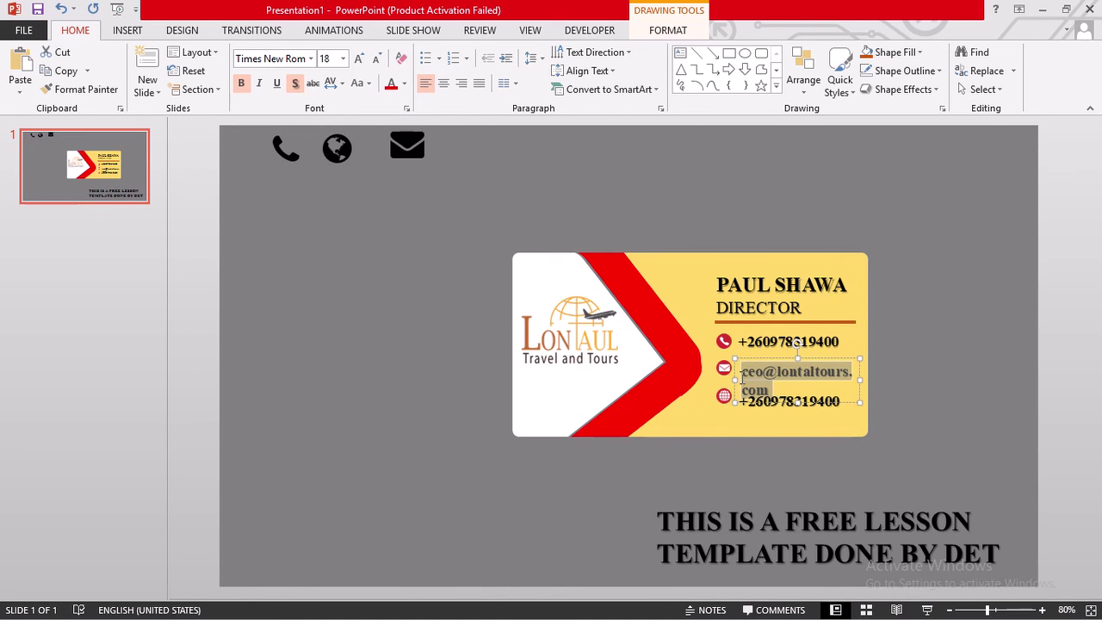
click(379, 58)
click(380, 59)
click(379, 59)
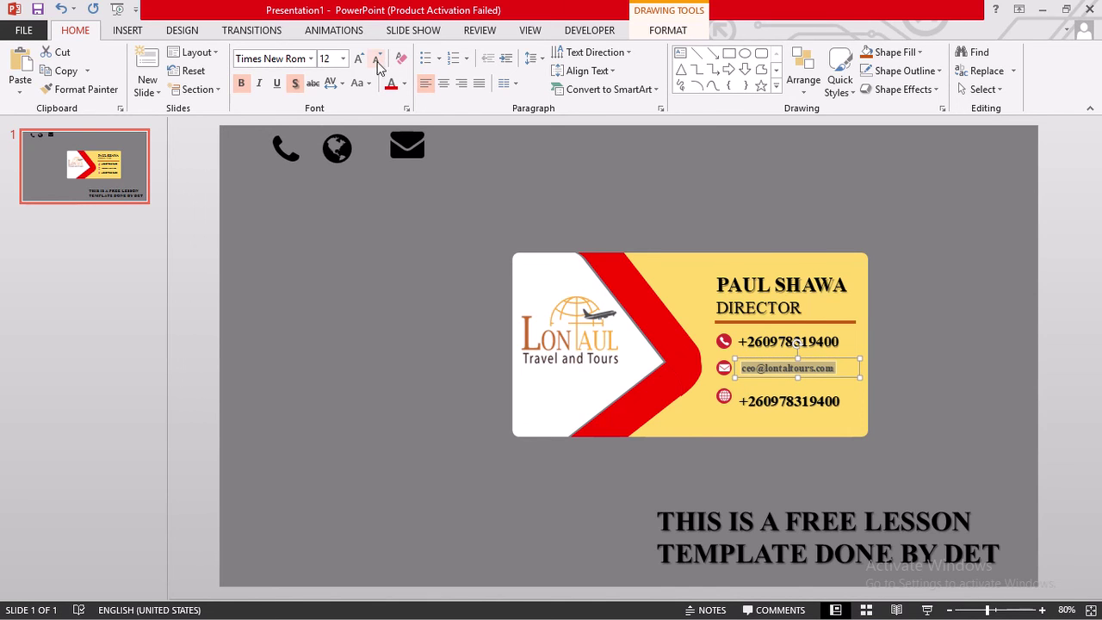
click(359, 59)
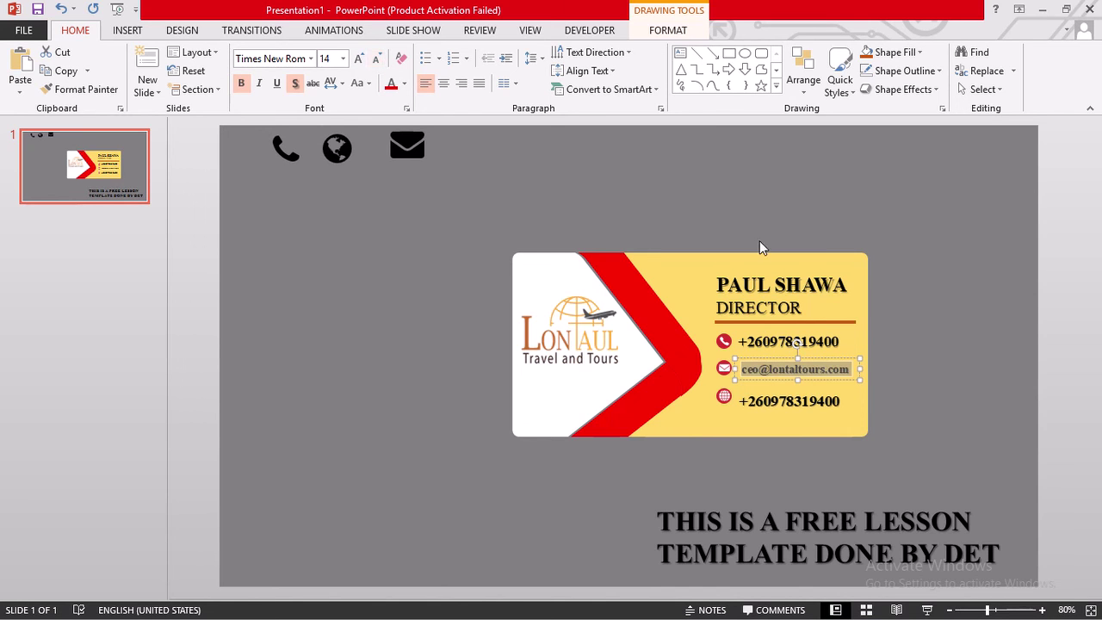
- Shrink the first phone number from 18 pt to 14 pt
click(833, 342)
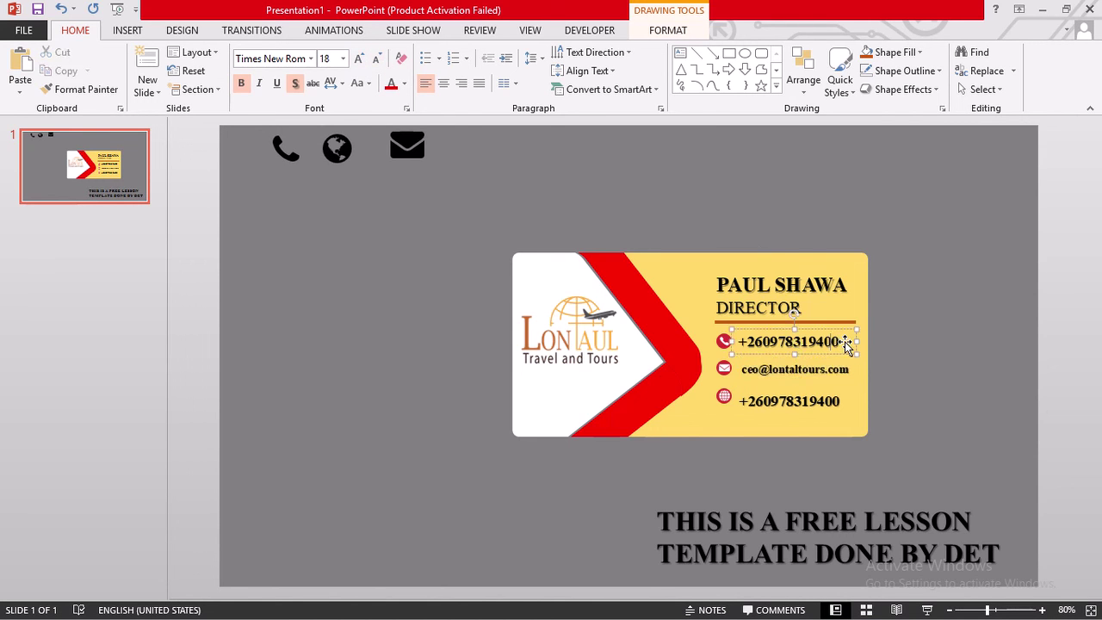
drag(839, 341, 737, 342)
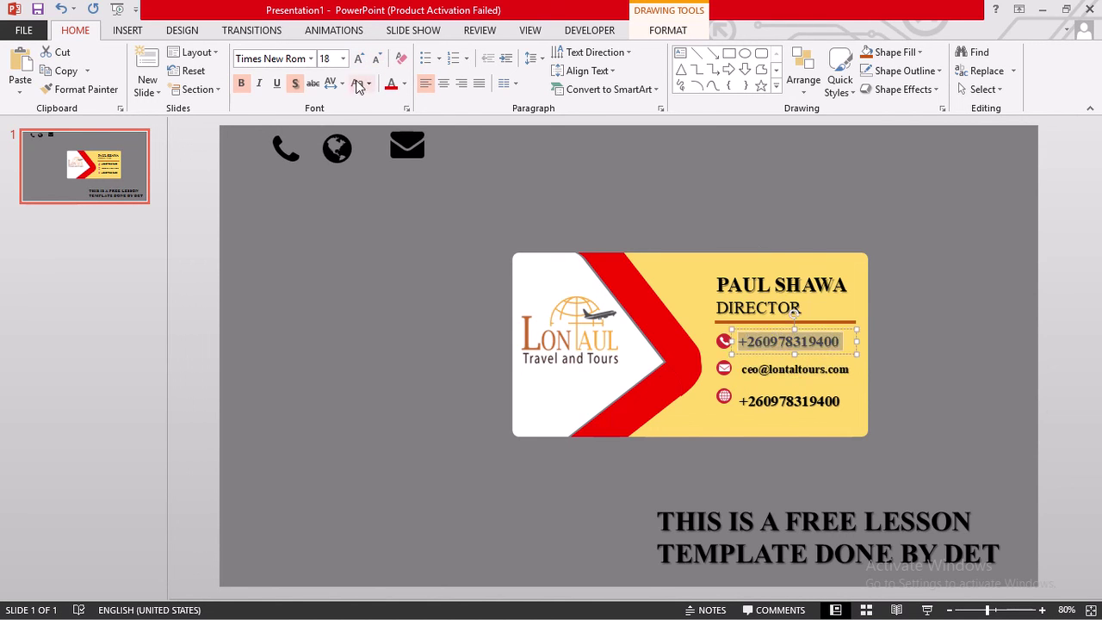
click(376, 60)
click(375, 61)
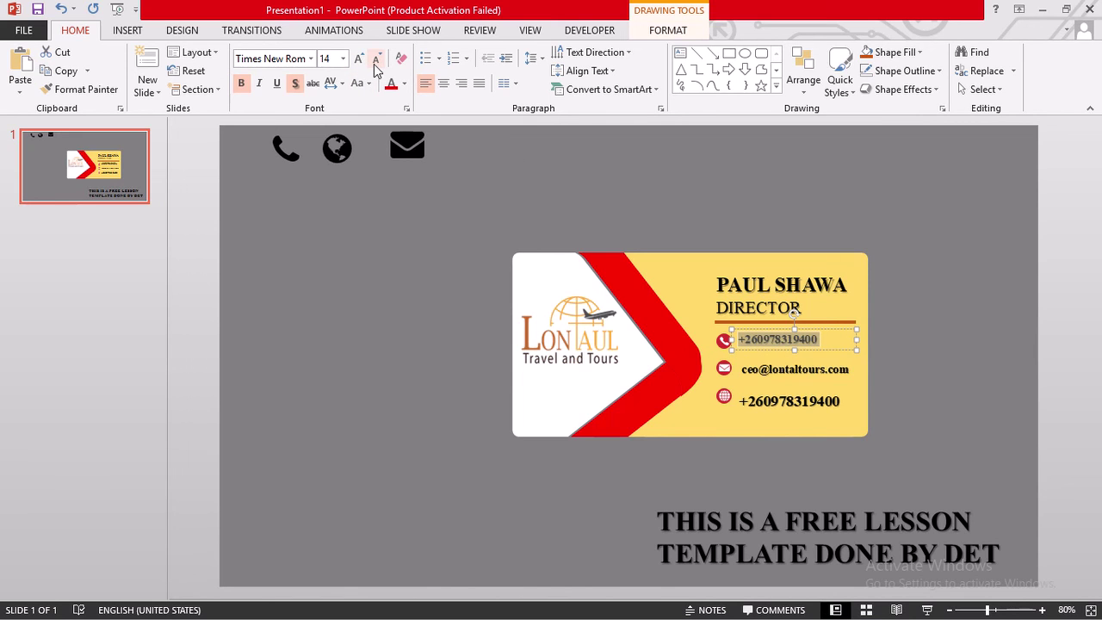
click(763, 401)
drag(738, 401, 853, 401)
key(BackSpace)
text(www)
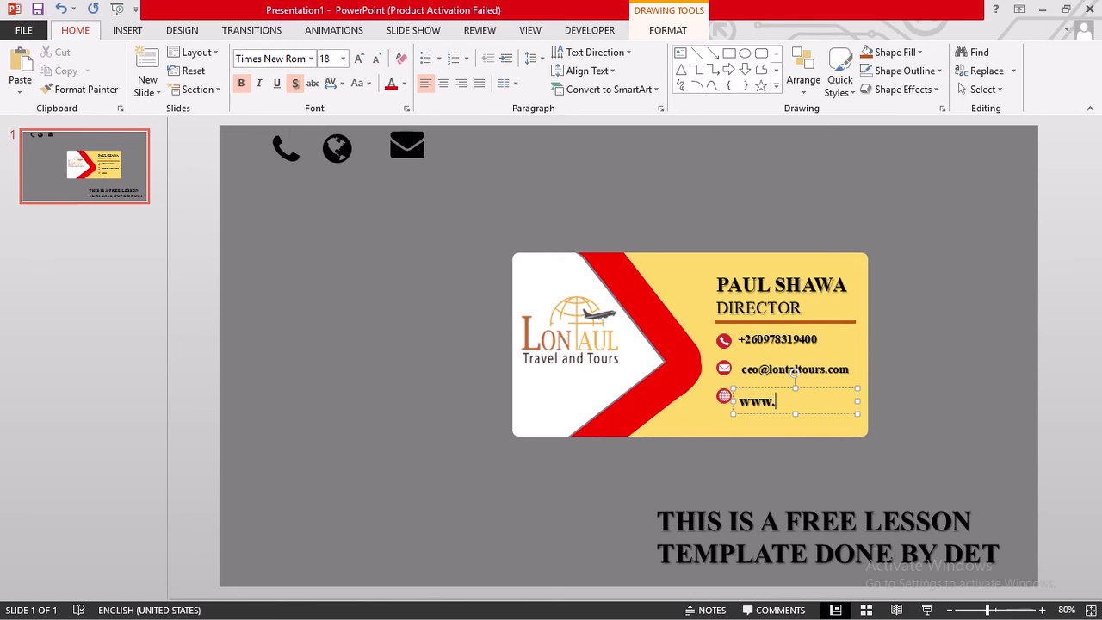
text(.lontal)
text(tours)
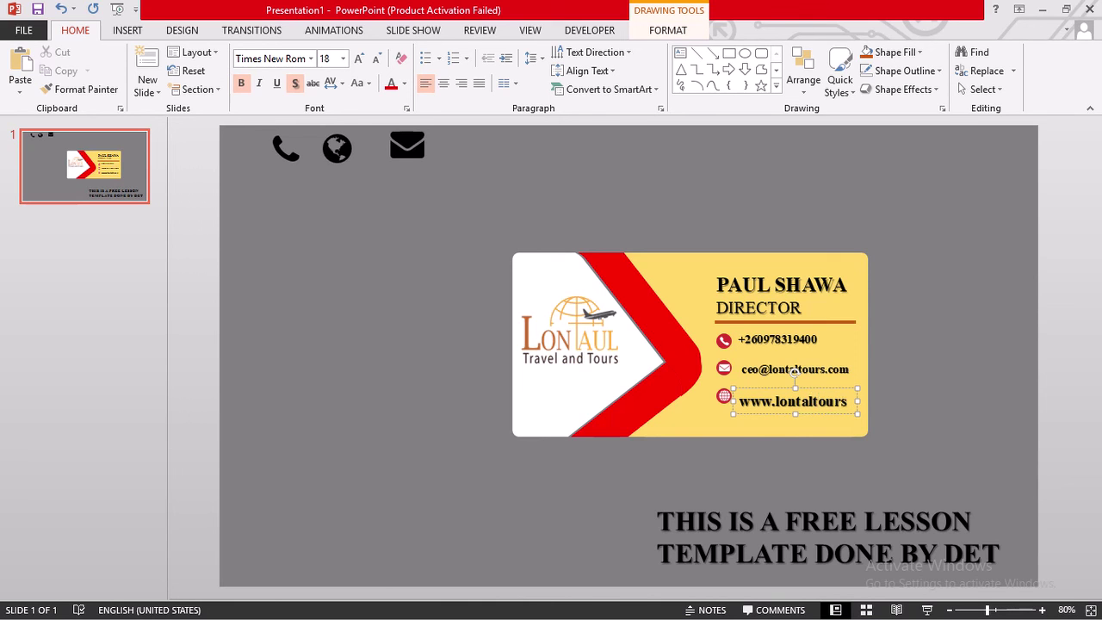
text(.com)
- Shrink the website text to 14 pt so it fits on one line
drag(767, 421, 726, 403)
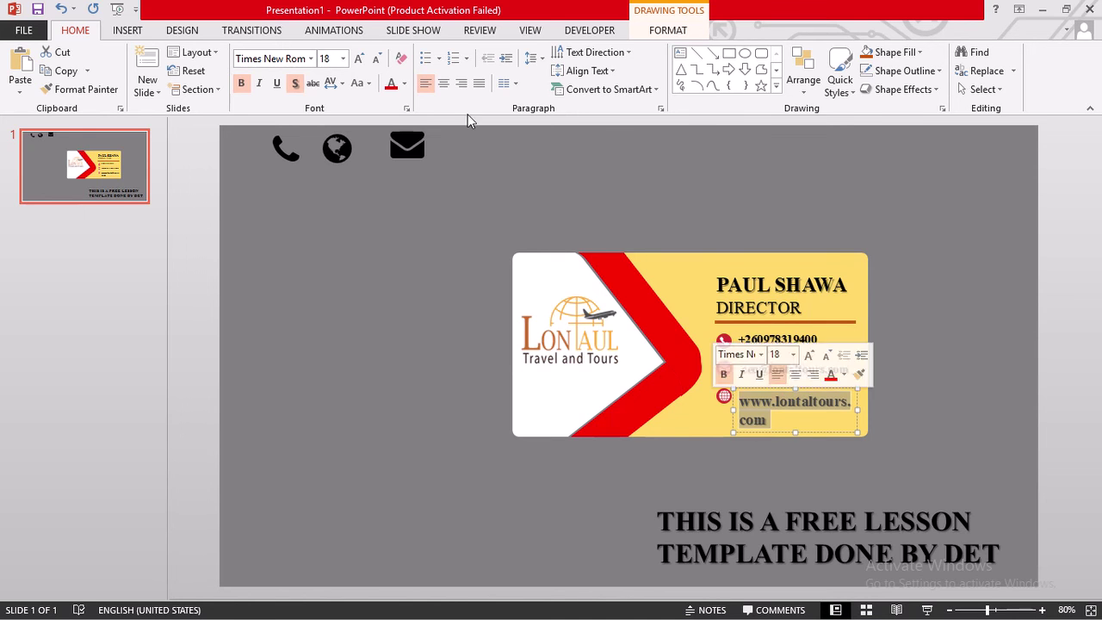
click(379, 60)
click(378, 60)
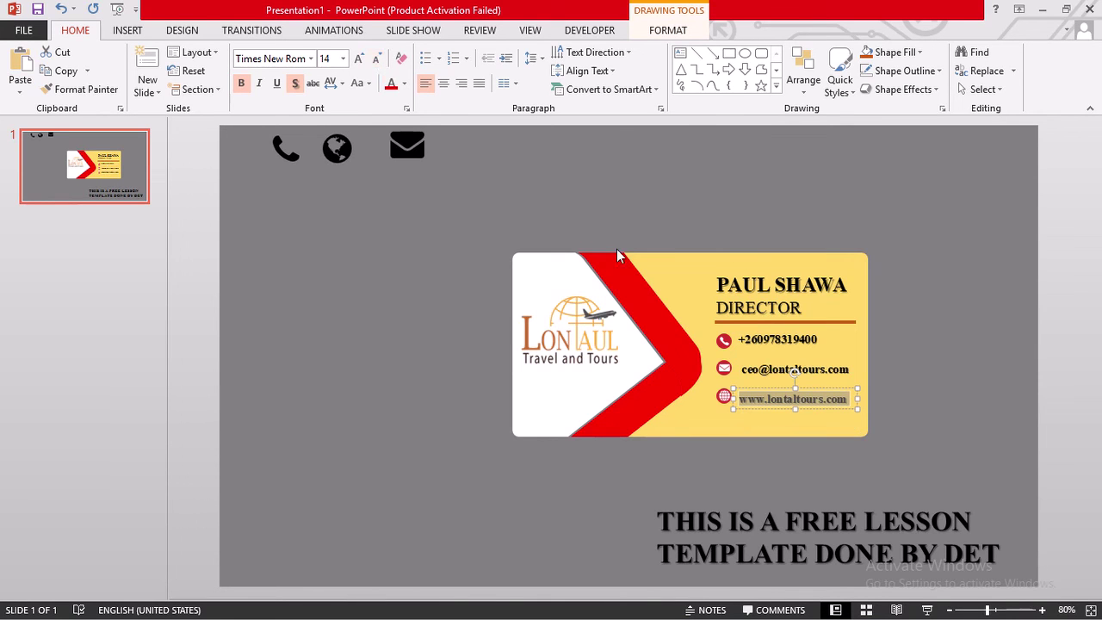
click(971, 363)
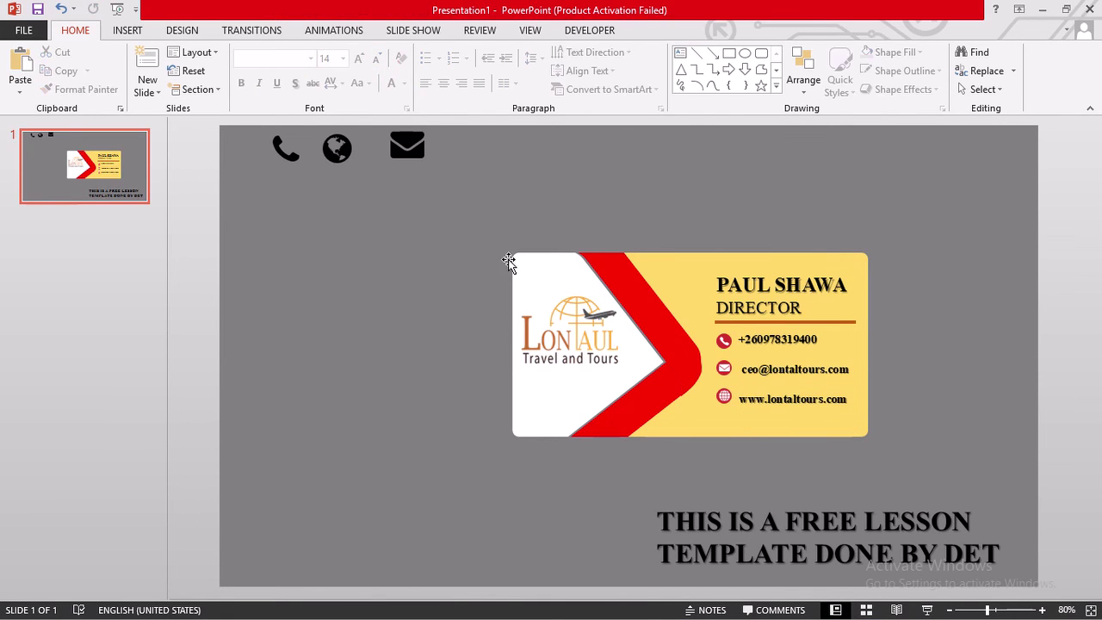
- Select all the card's objects, including both rotated background shapes
mouse_move(465, 230)
mouse_down()
mouse_move(927, 445)
mouse_move(954, 485)
mouse_up()
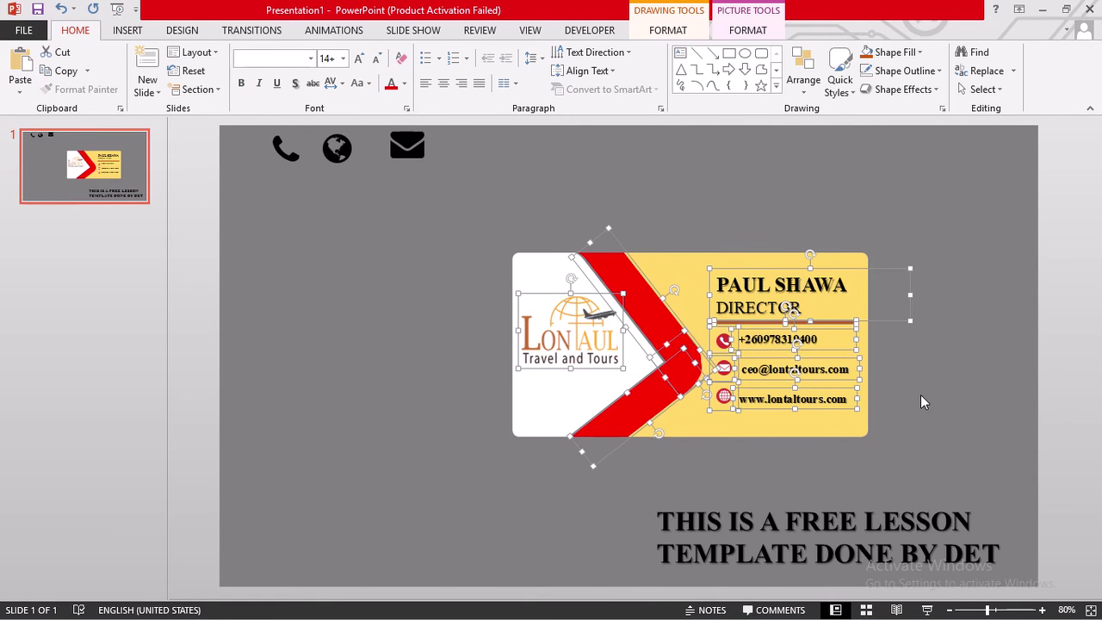
click(437, 195)
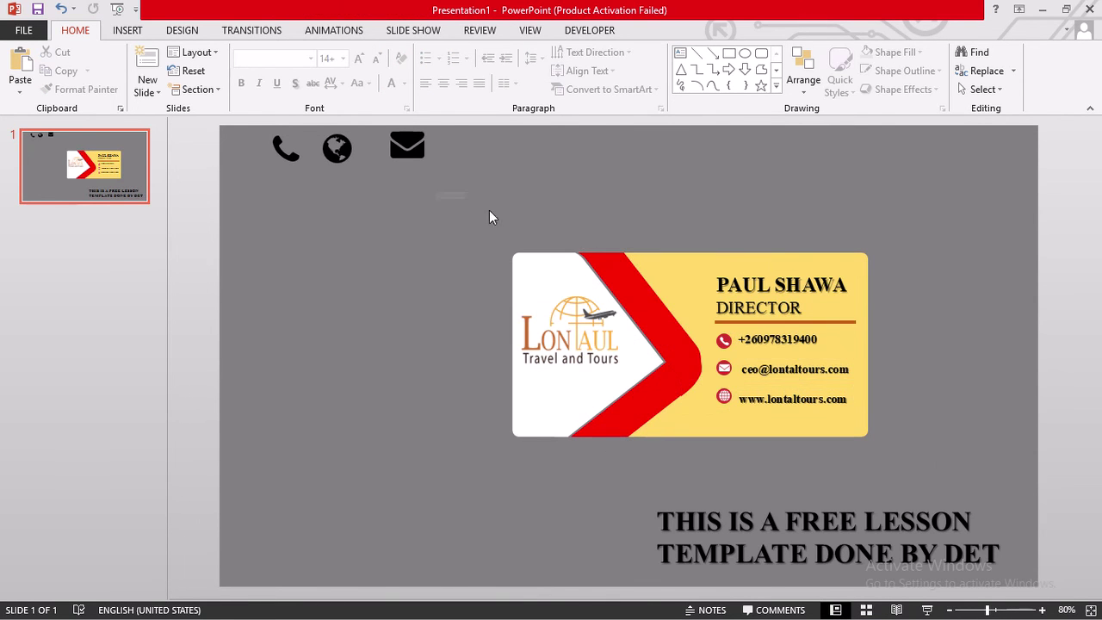
drag(541, 227, 938, 500)
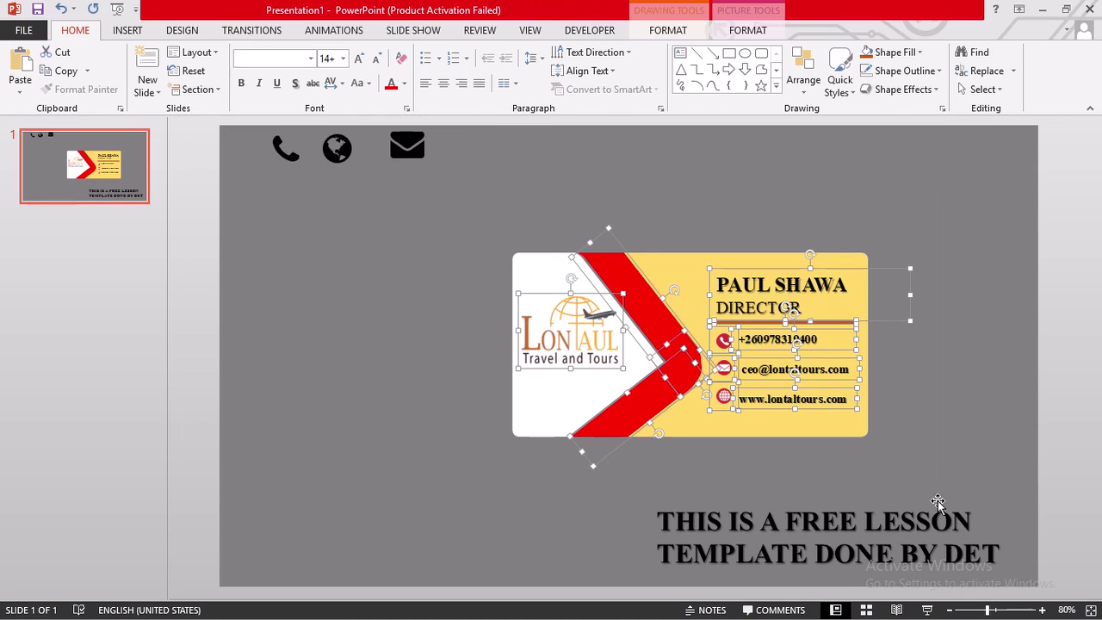
shift+click(850, 253)
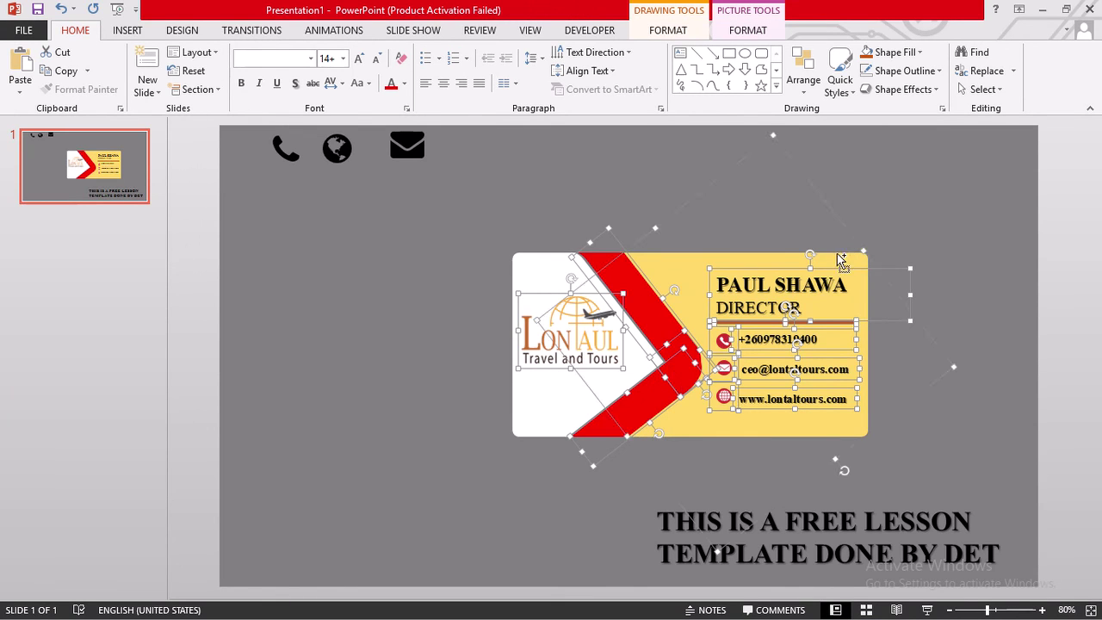
shift+click(528, 263)
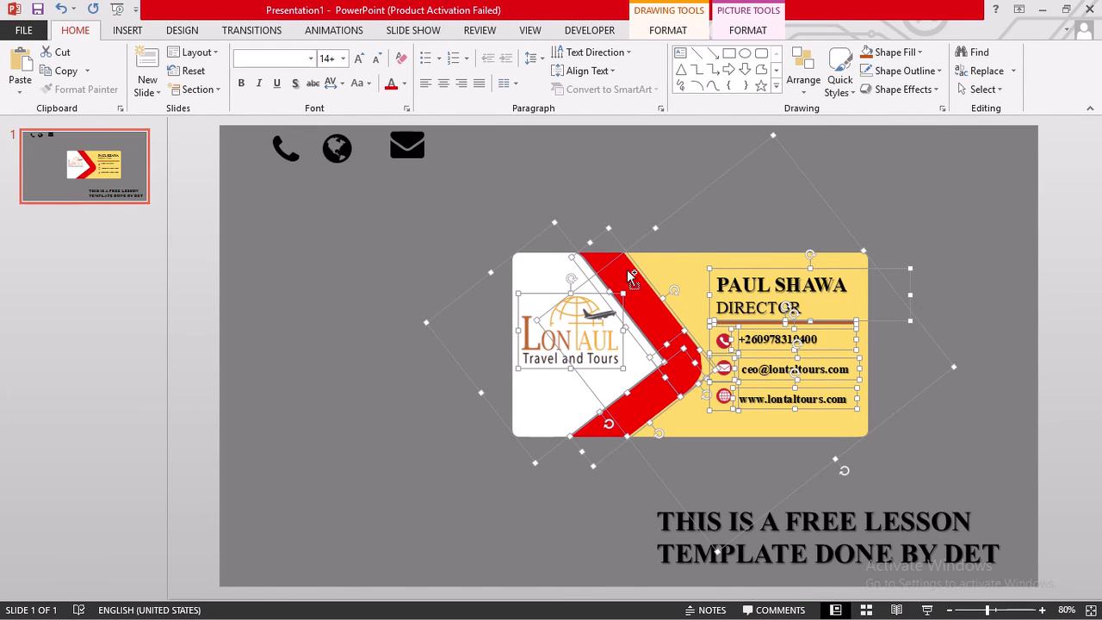
- Group the selected card pieces into a single object
right_click(726, 364)
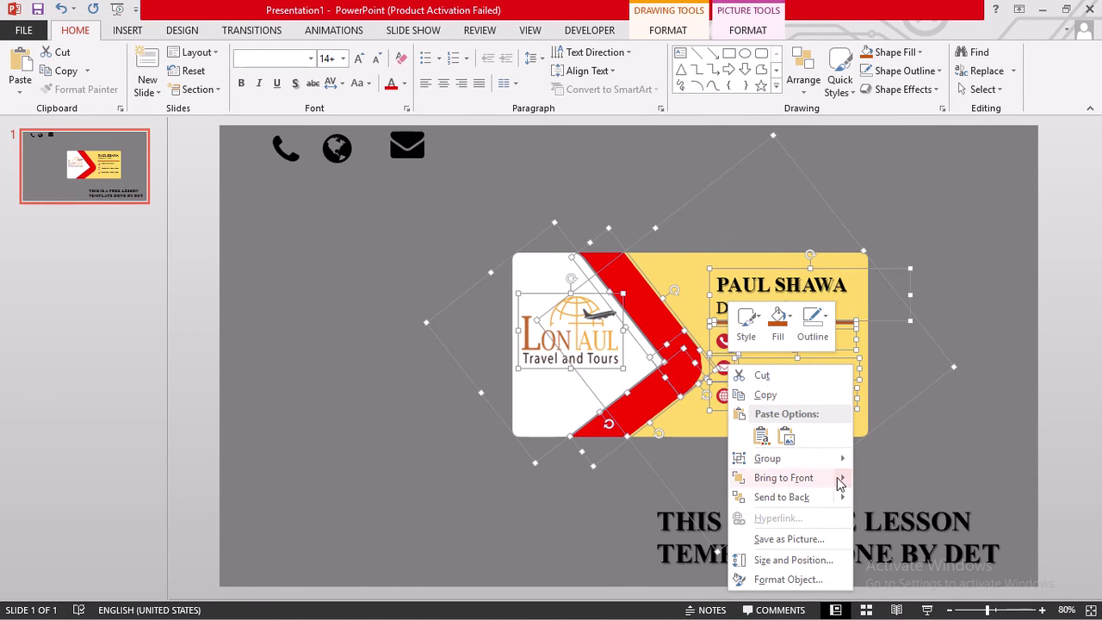
mouse_move(836, 459)
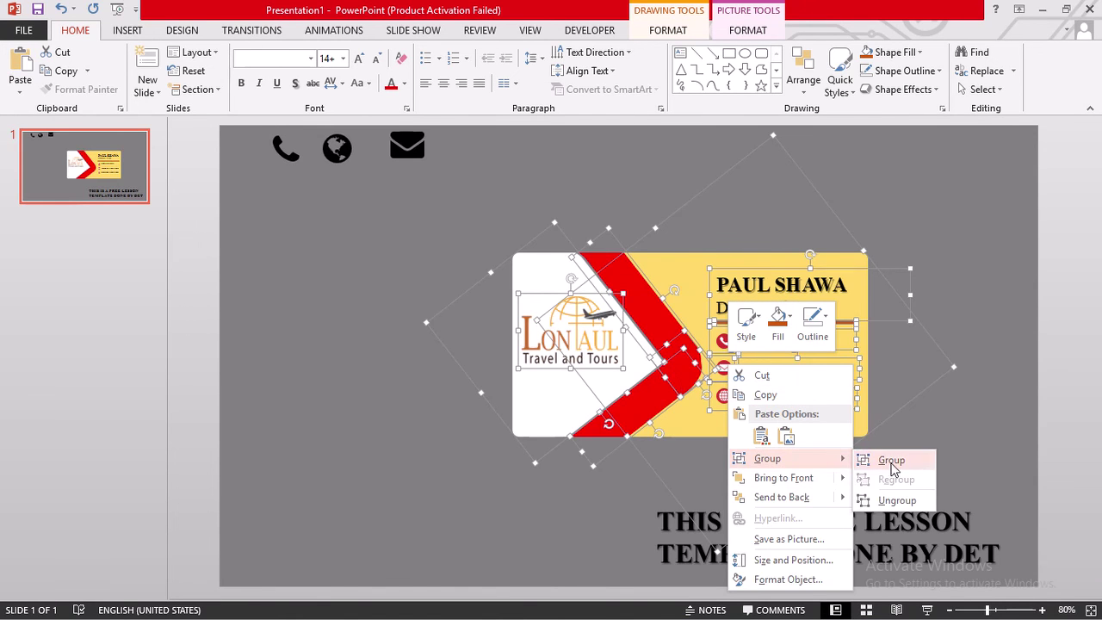
click(891, 462)
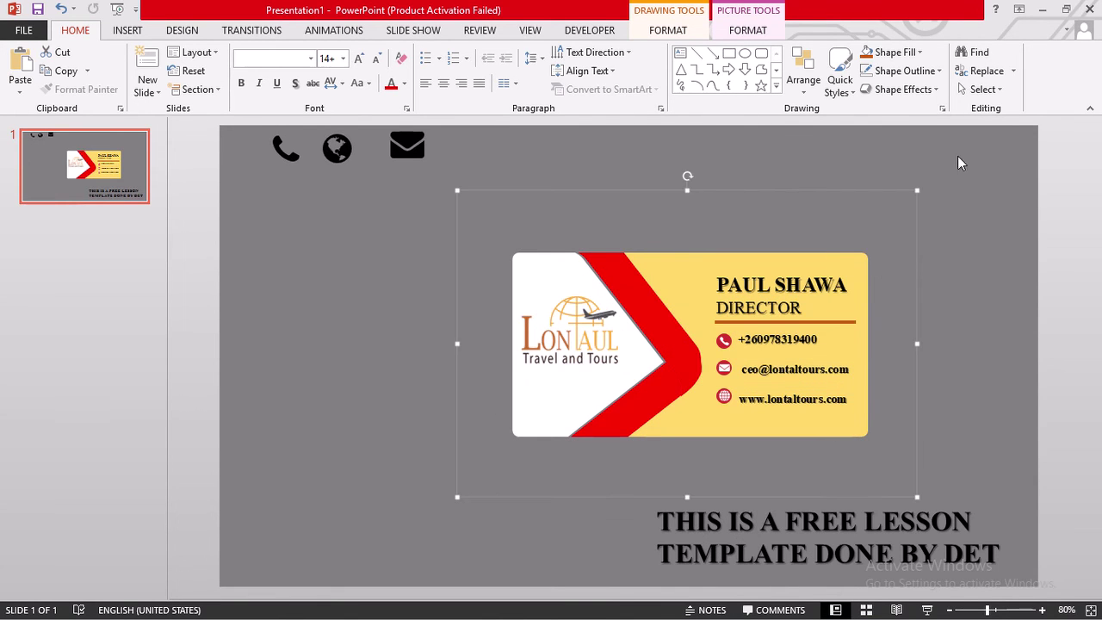
click(941, 300)
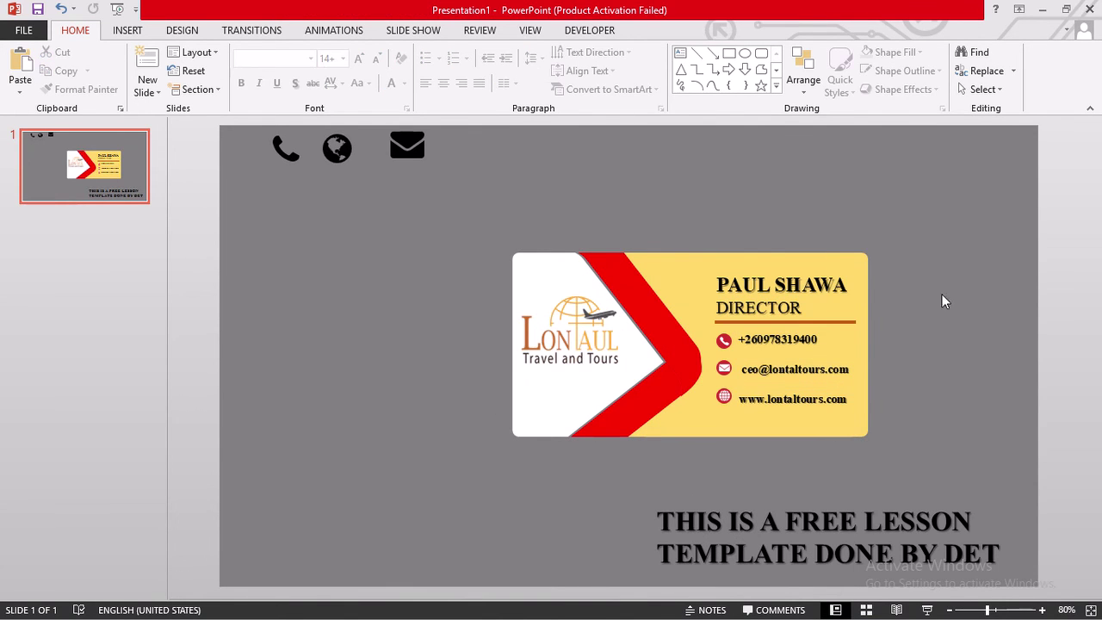
right_click(694, 274)
- Save the group as a picture in Training > Projects with the file name 'business card'
click(780, 449)
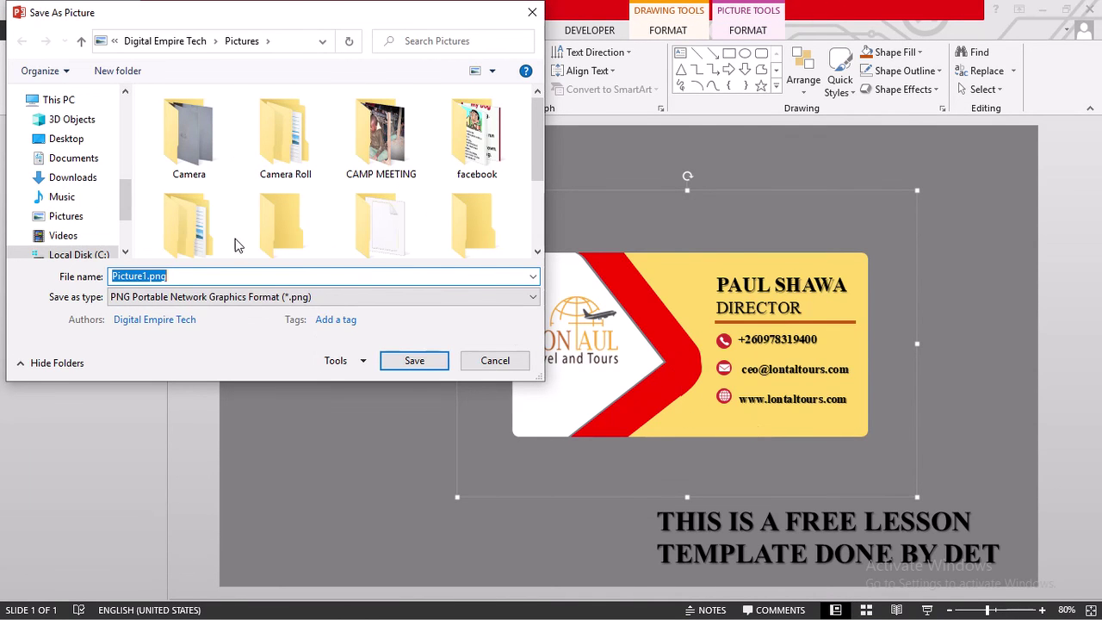
scroll(235, 225, down, 1)
scroll(235, 225, down, 1)
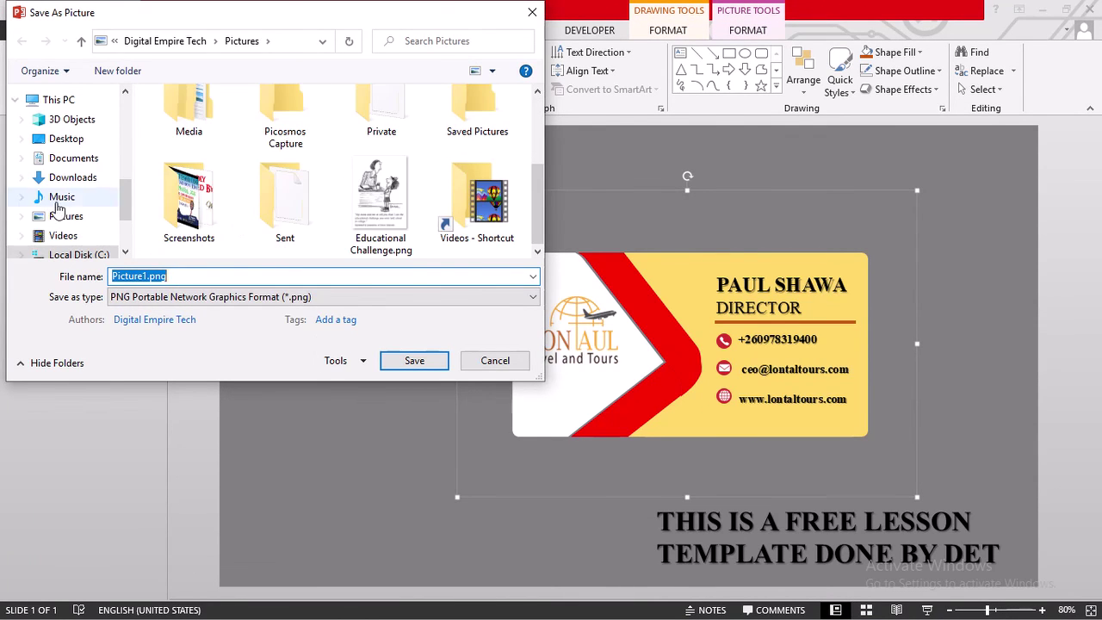
scroll(62, 207, up, 5)
click(75, 134)
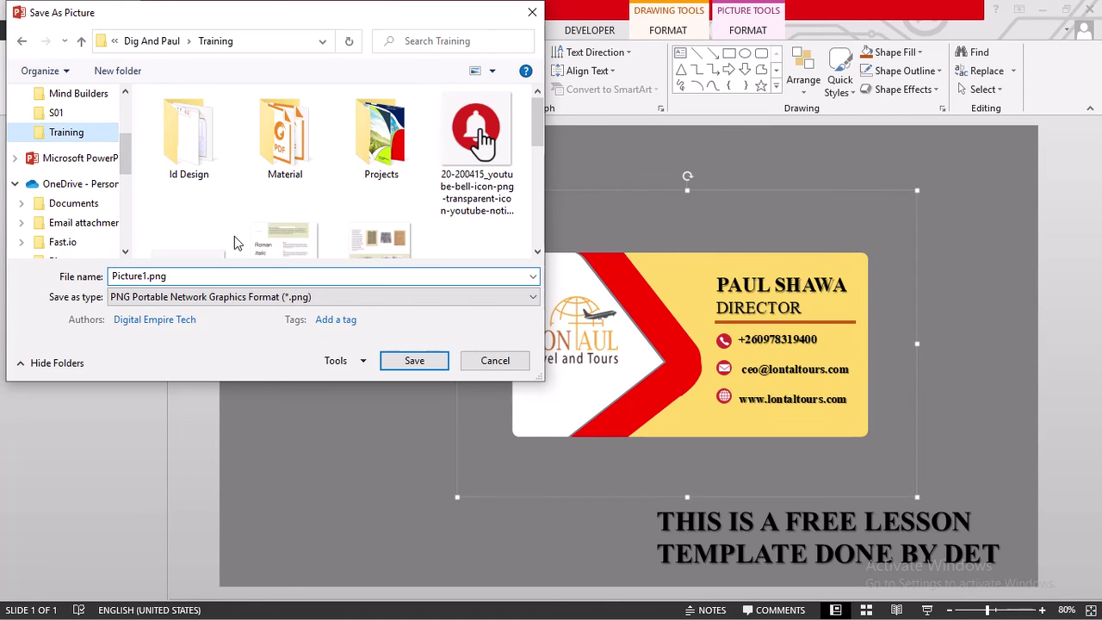
double_click(381, 167)
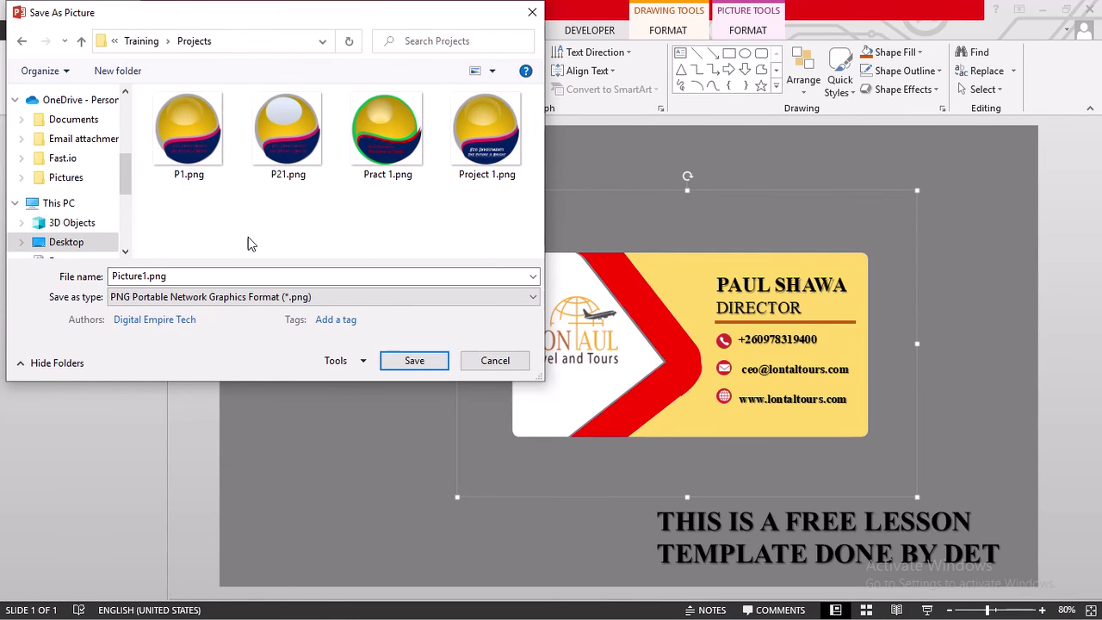
double_click(171, 275)
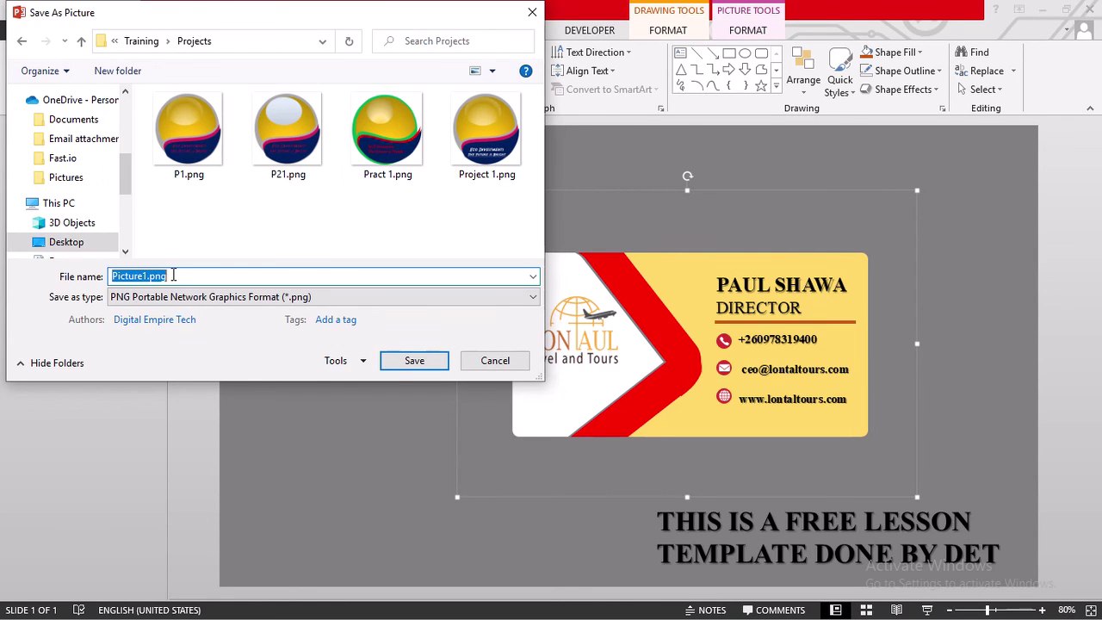
text(busine)
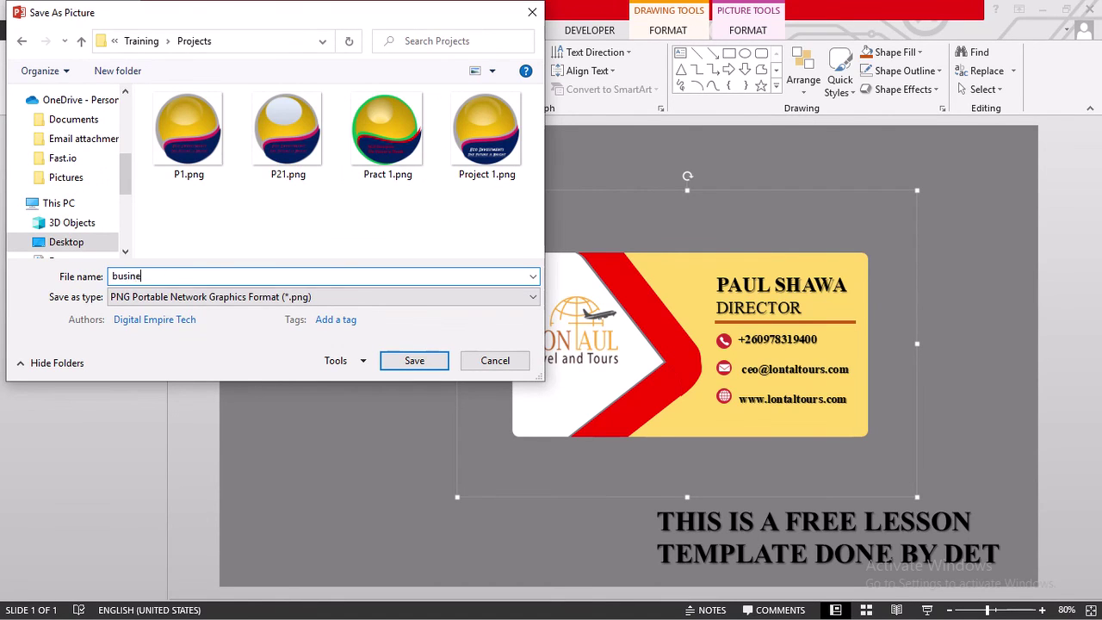
text(ss care)
key(BackSpace)
text(d)
- Tag the picture with the author's name and save it as a PNG
click(319, 321)
text(busiku;)
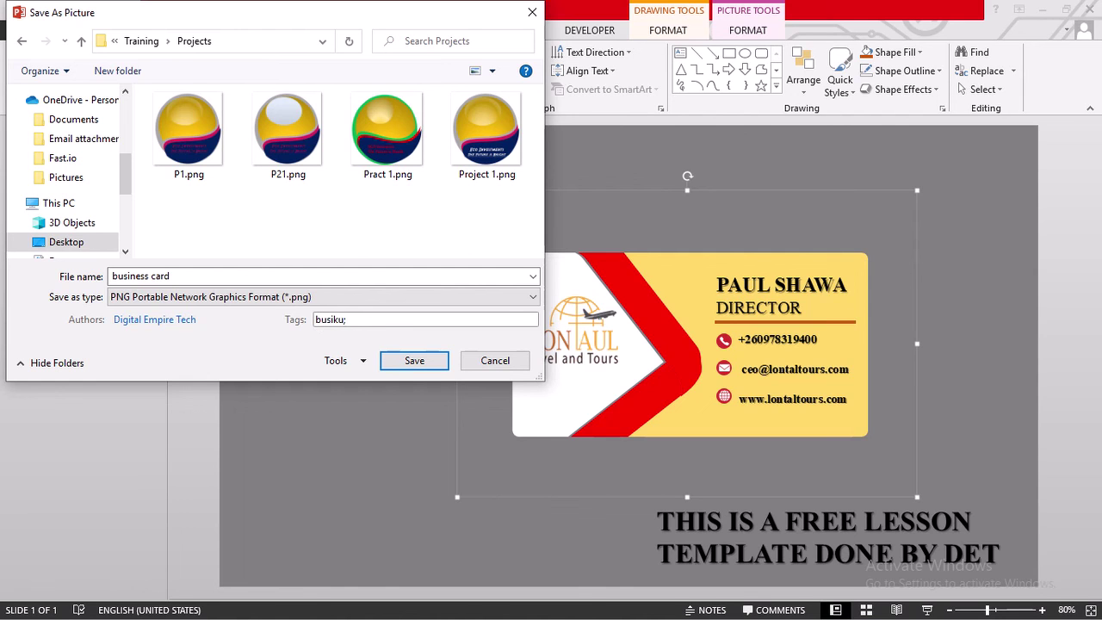
key(BackSpace)
text(kapikanya;)
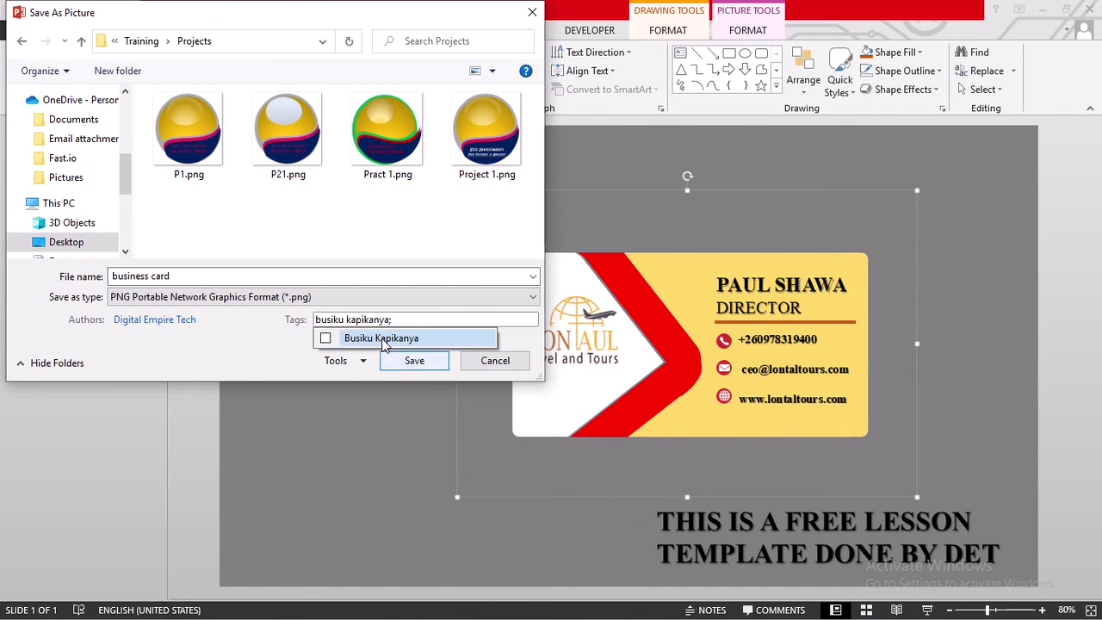
click(384, 343)
click(426, 362)
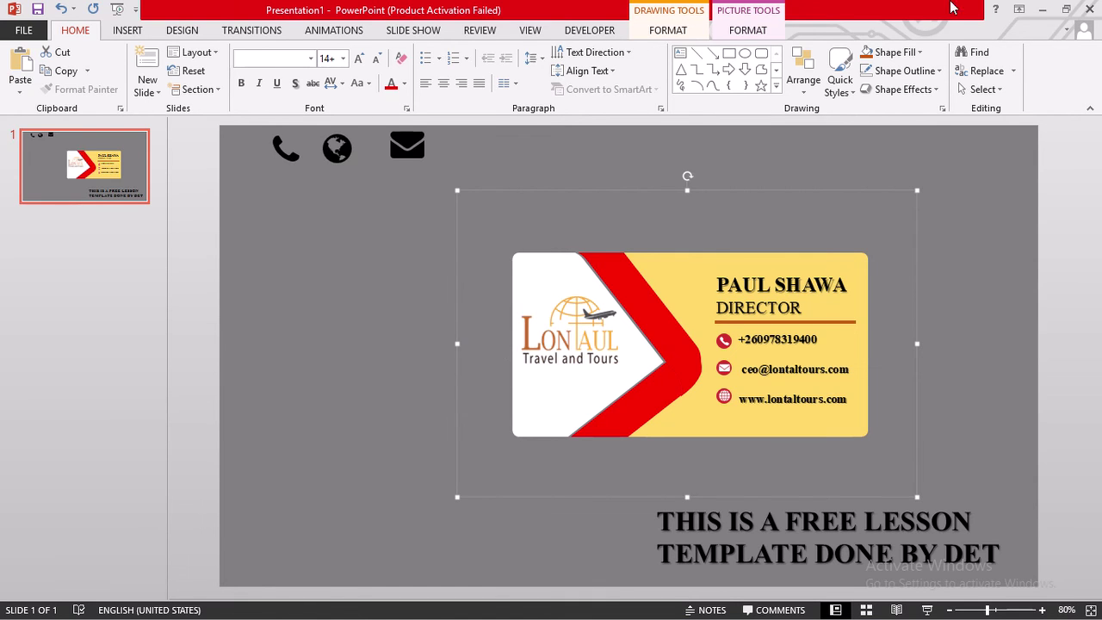
- Browse the Dig And Paul Explorer window to Training > Projects, where business card.png appears
mouse_move(521, 30)
key(super)
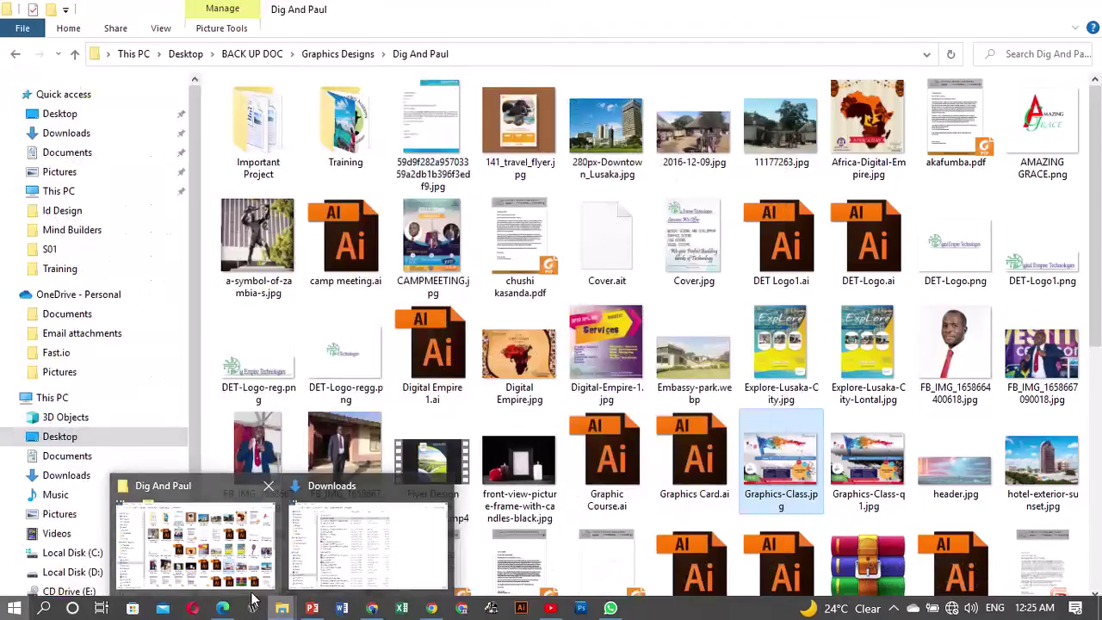
click(254, 594)
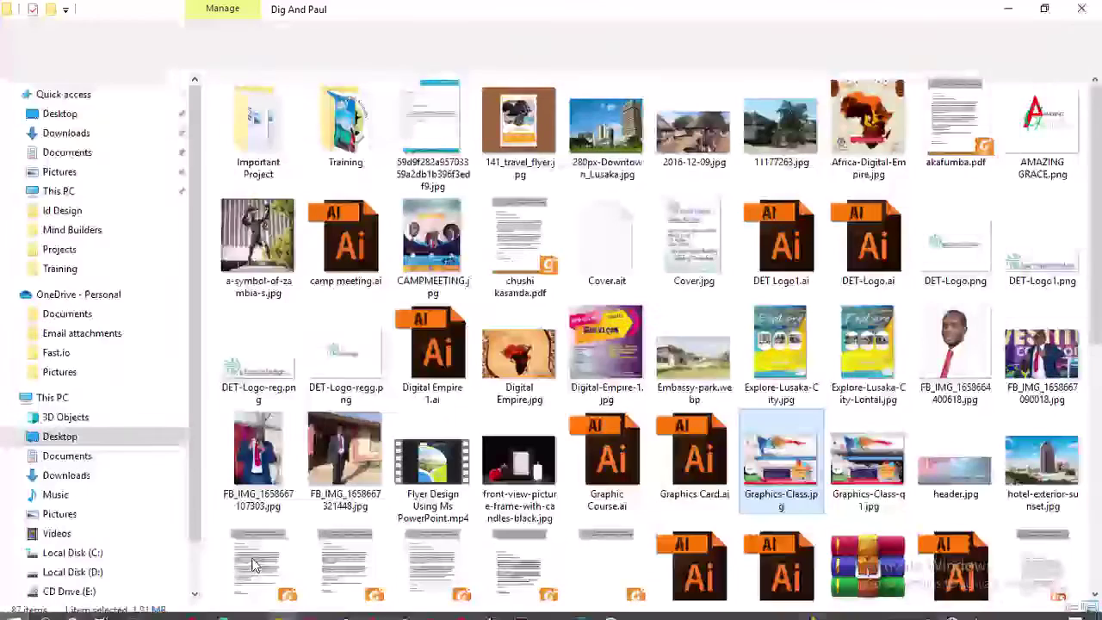
double_click(337, 142)
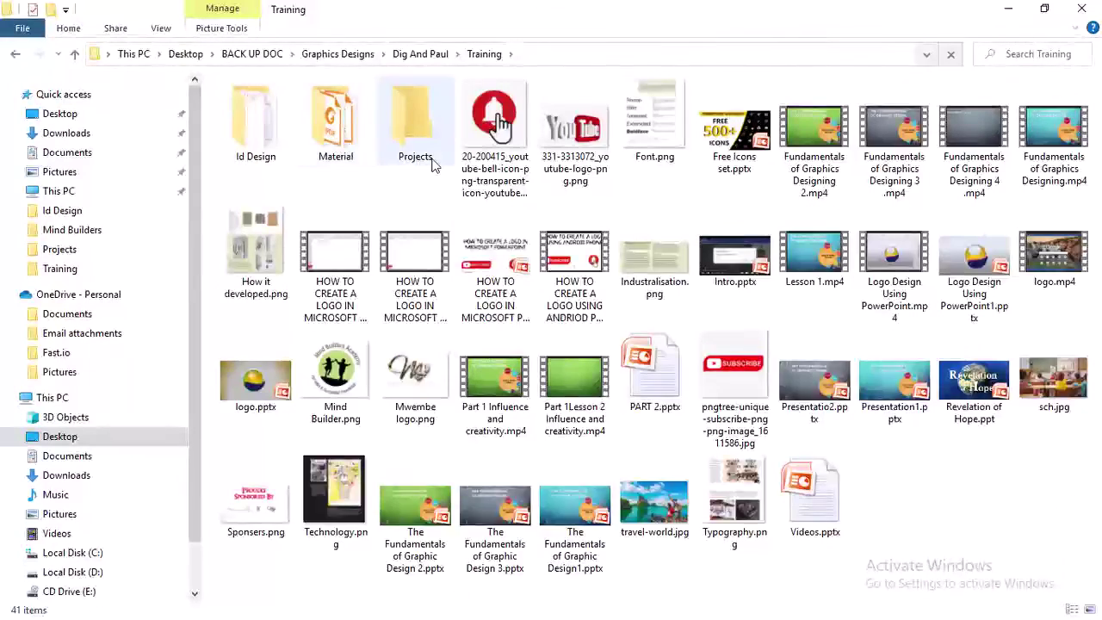
double_click(410, 159)
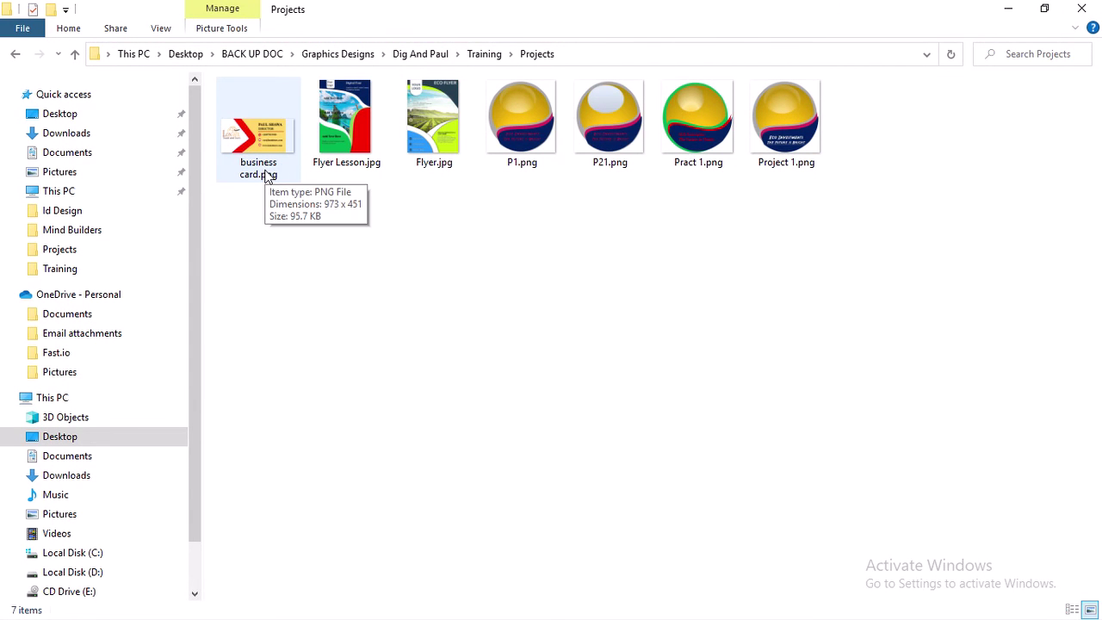
- View business card.png in Photos, showing the logo, red chevron, DIRECTOR title and contact lines
double_click(267, 175)
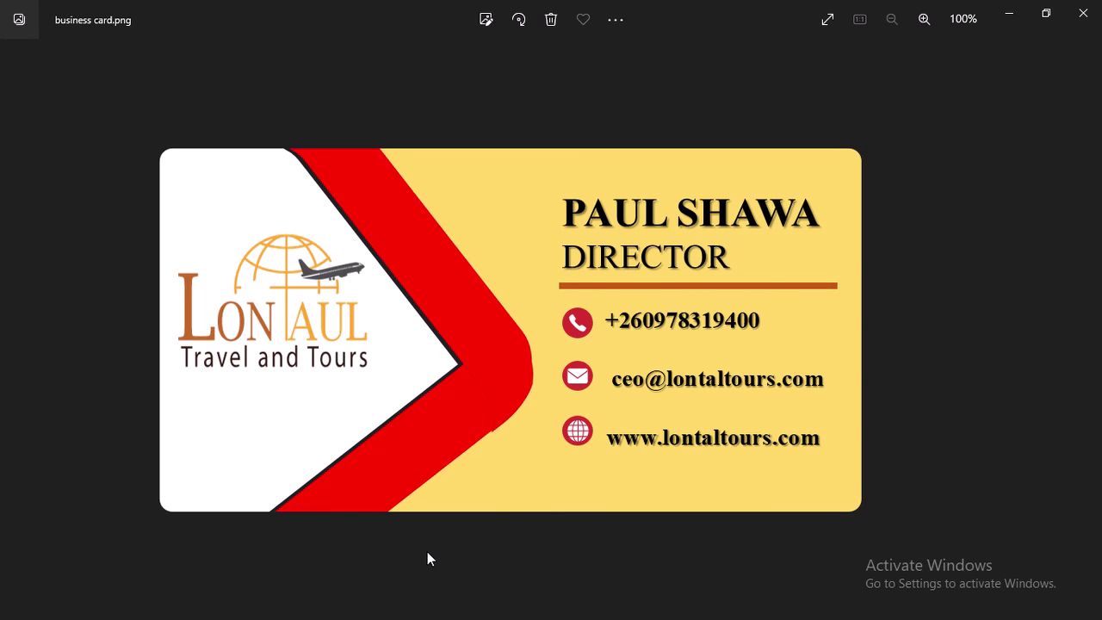
mouse_move(570, 10)
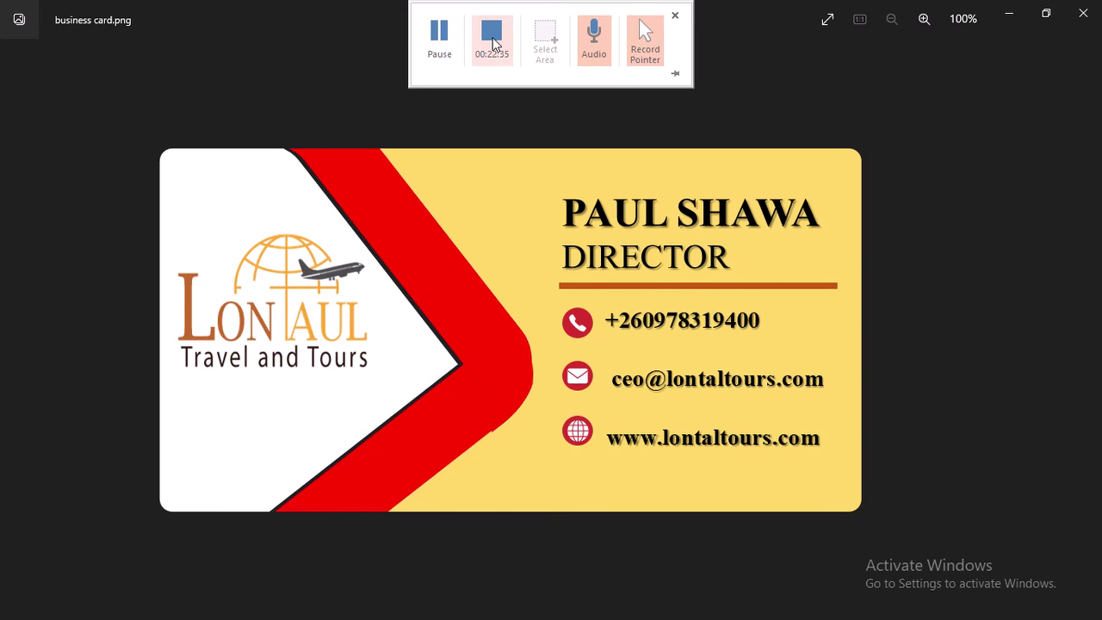